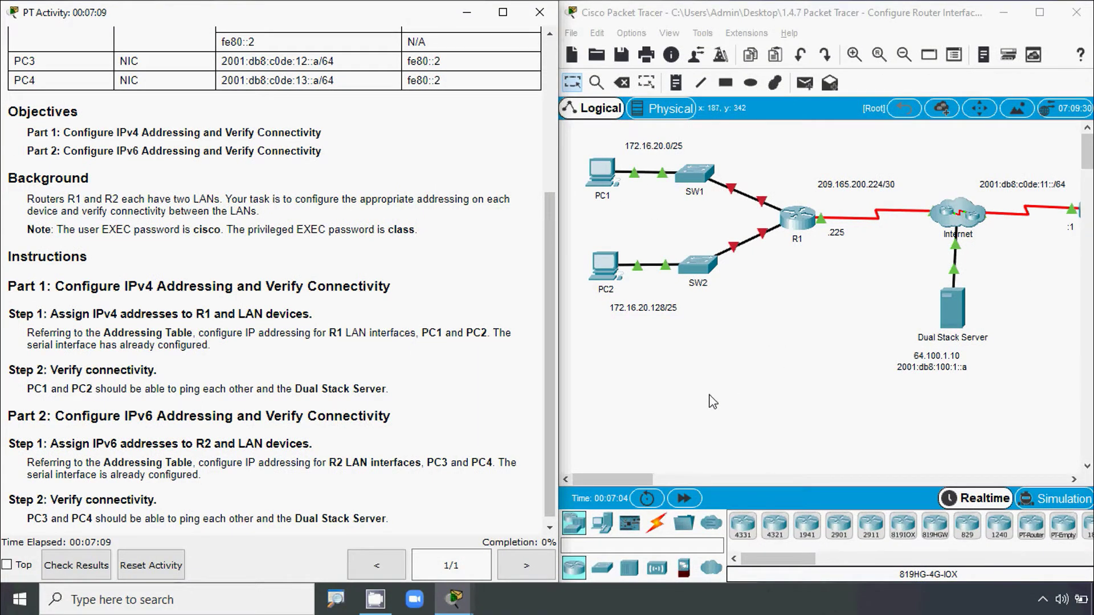
- Pan the canvas back to PC1/PC2 and scroll the instructions up to R1's addressing table
left_click(727, 393)
left_click_drag(637, 479, 703, 479)
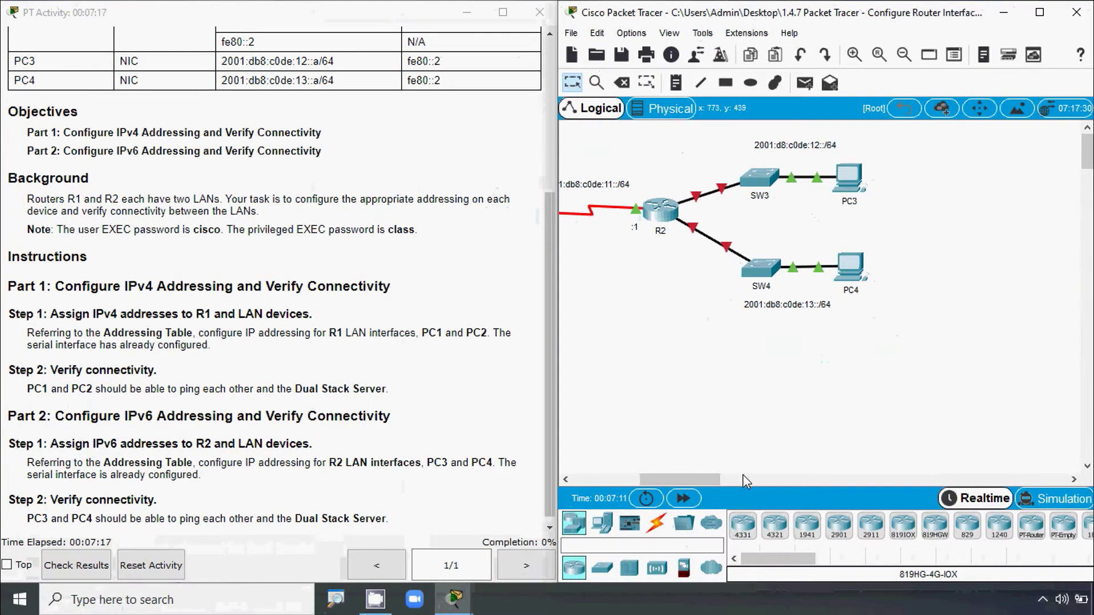
left_click(744, 481)
left_click_drag(723, 477, 594, 485)
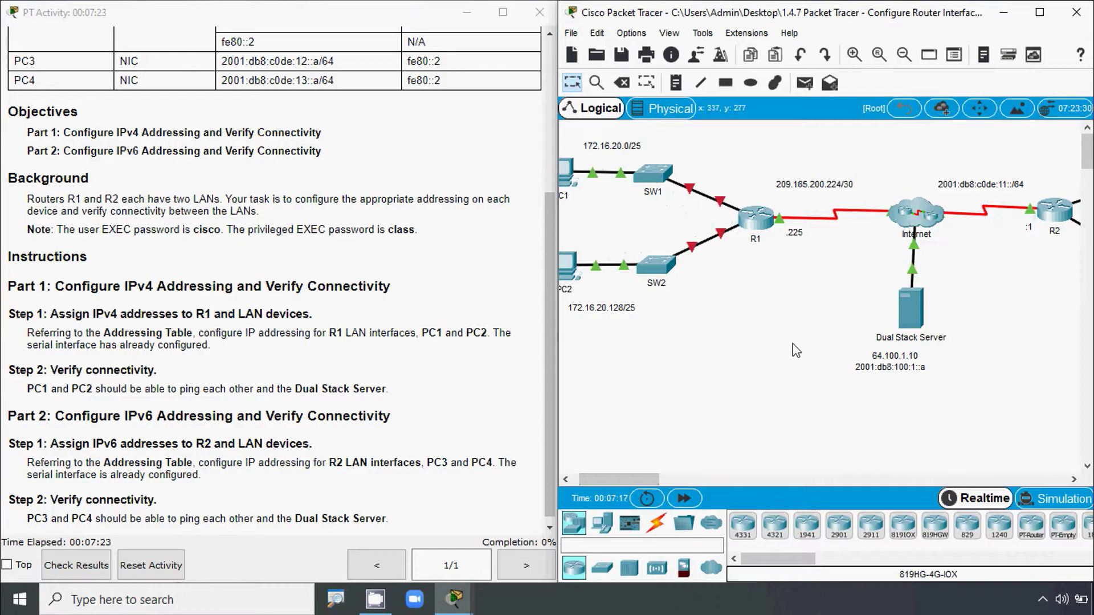
key("alt")
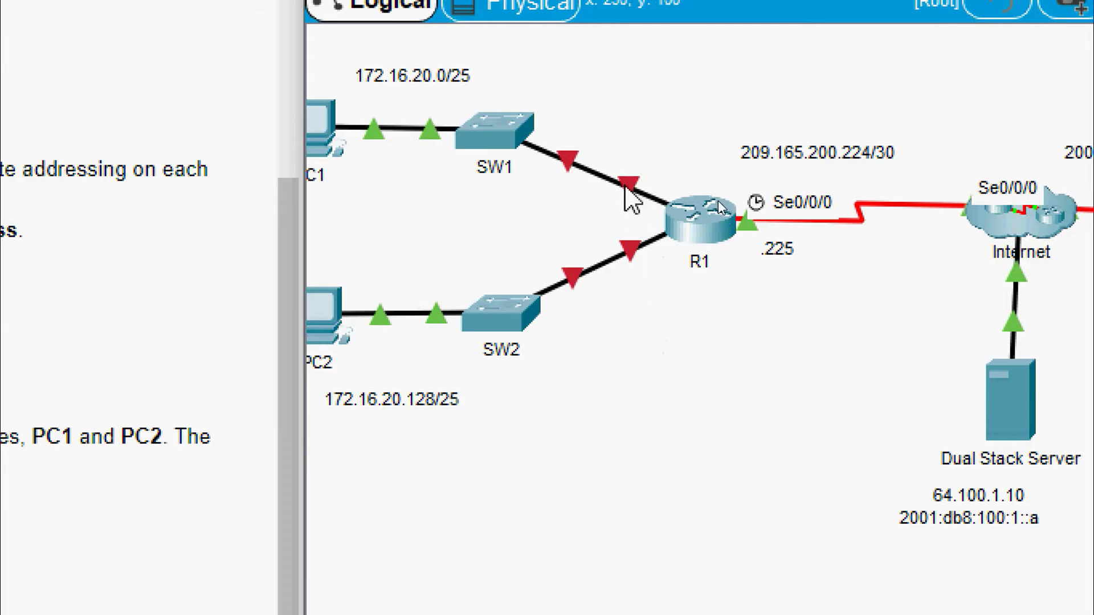
mouse_move(637, 248)
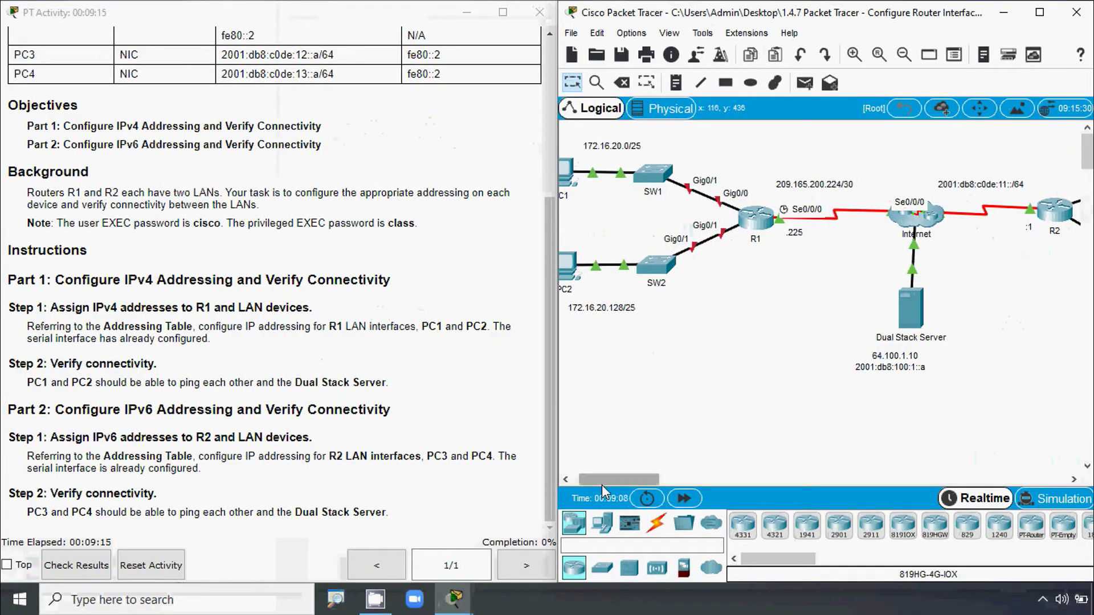
left_click_drag(602, 485, 596, 481)
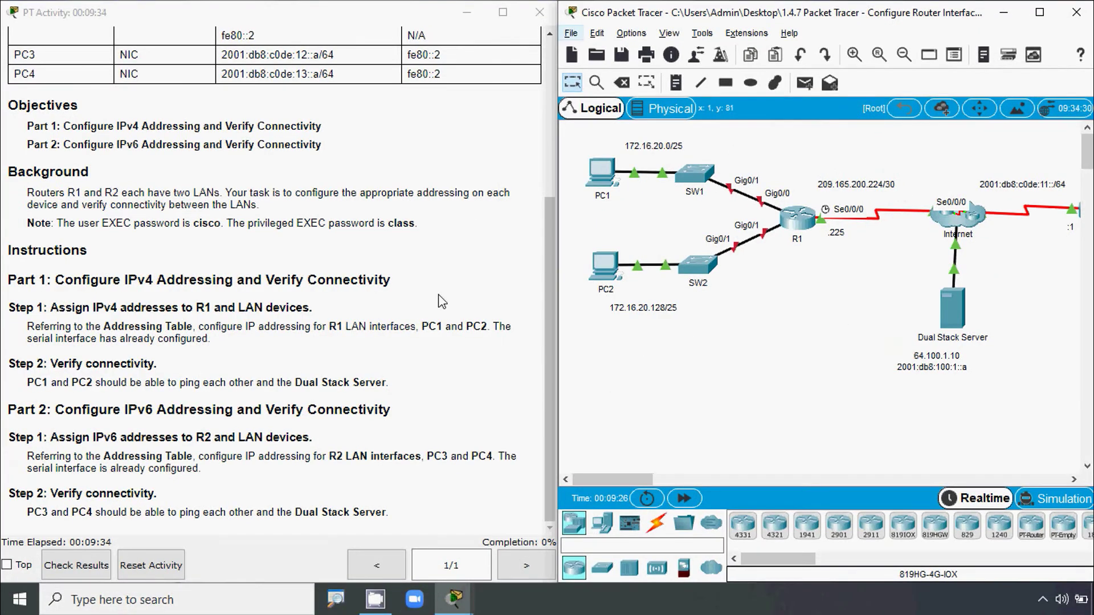
left_click_drag(550, 293, 543, 136)
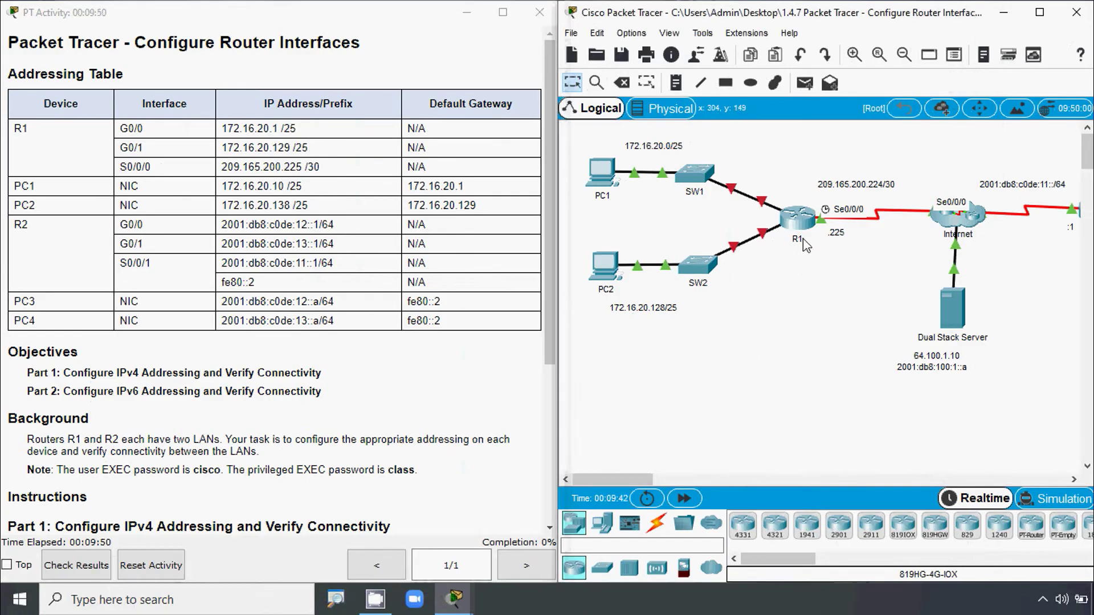
- Open R1's CLI, log in with the user password and enter privileged mode with the enable password
left_click(798, 218)
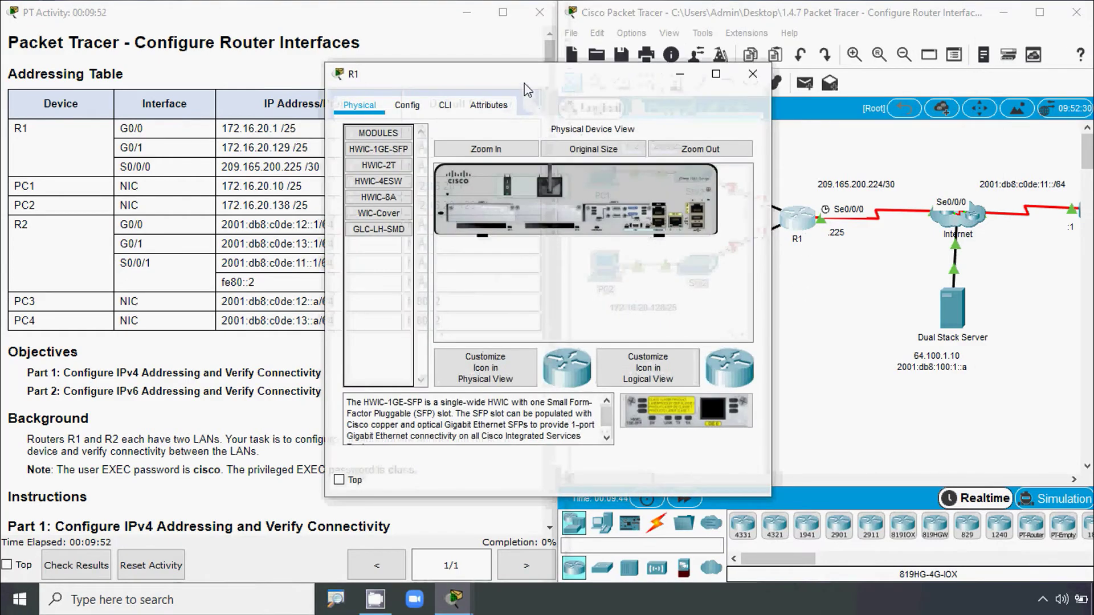
left_click_drag(527, 90, 799, 60)
left_click(719, 81)
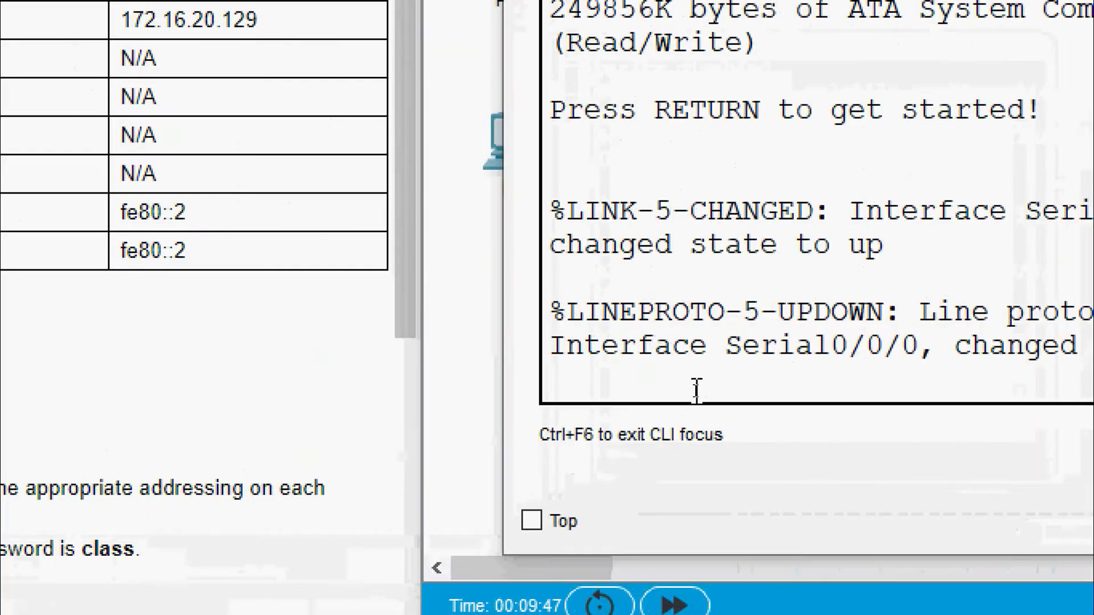
key("Return")
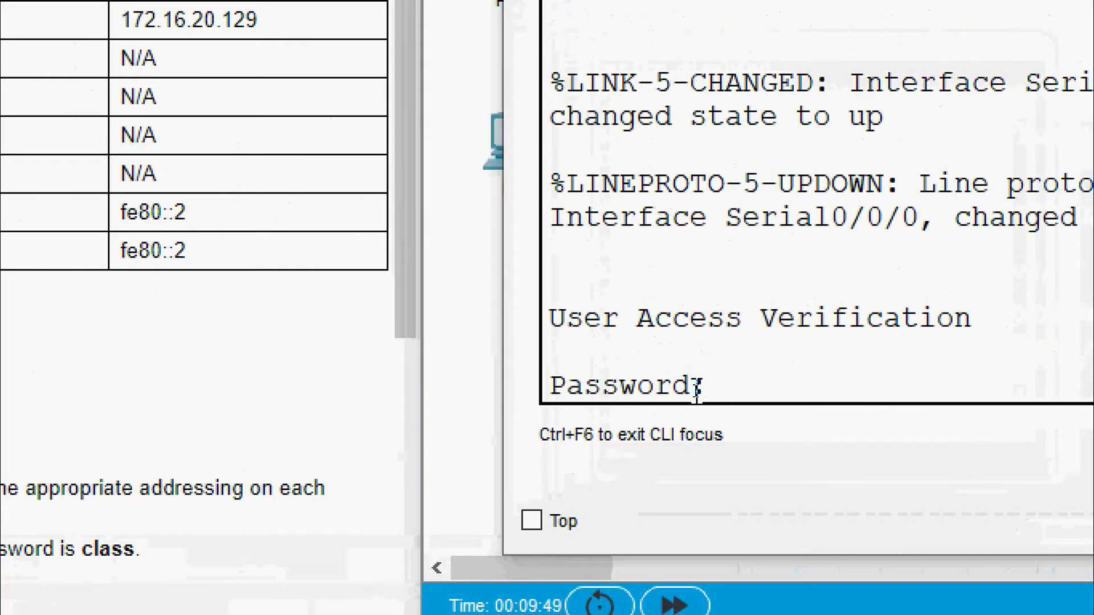
type("class")
key("Return")
type("ena")
key("Tab")
key("Return")
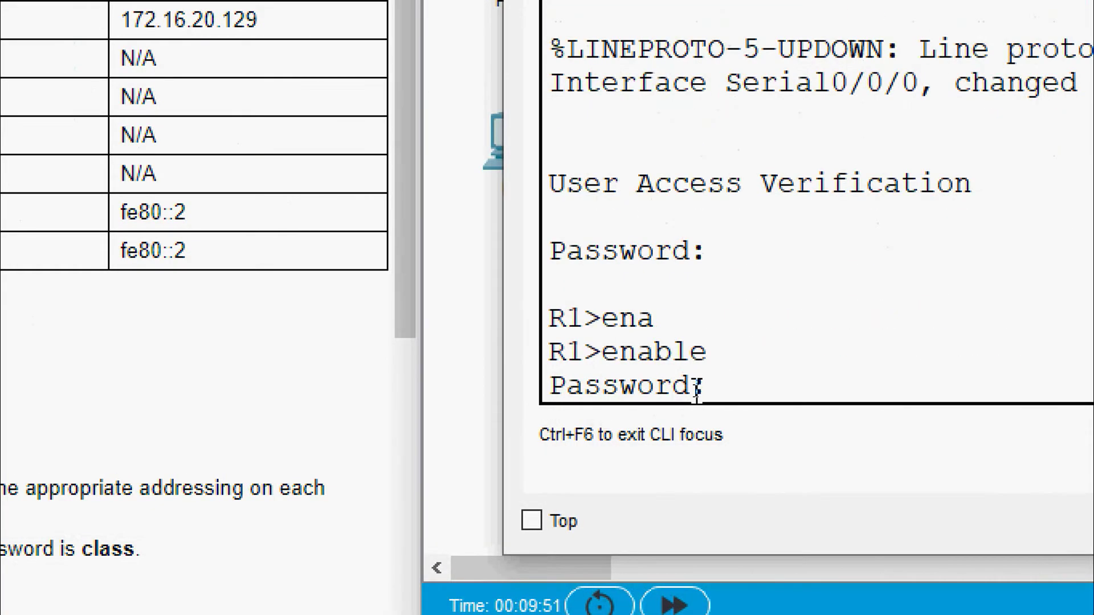
type("class")
key("Return")
- Enter global configuration, select interface GigabitEthernet 0/0 and start an ip address command
type("conf")
key("Tab")
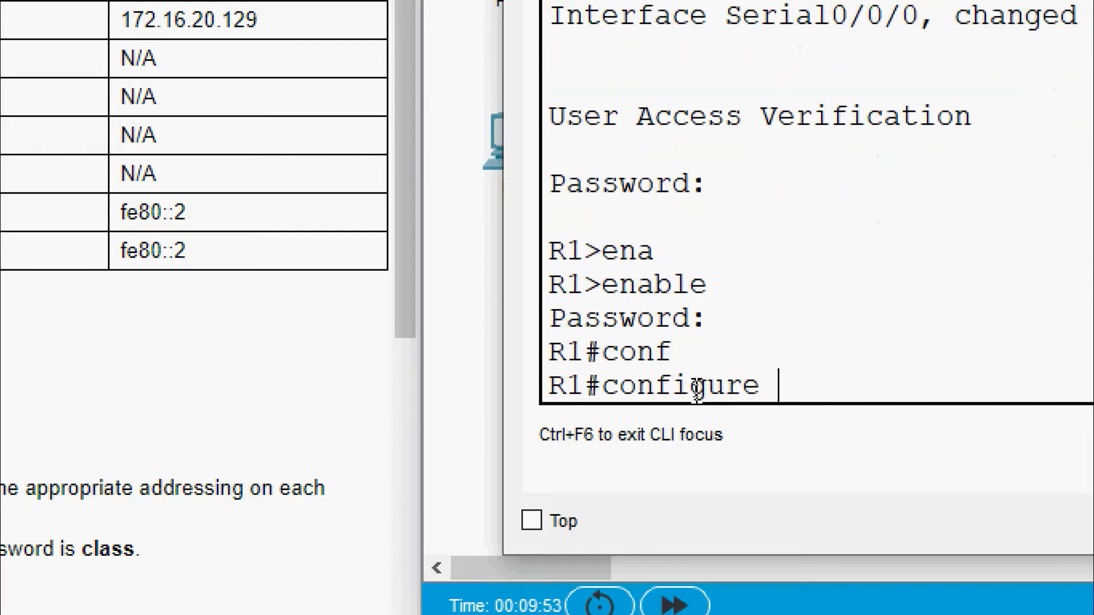
type("t")
key("Tab")
key("Return")
type("inter")
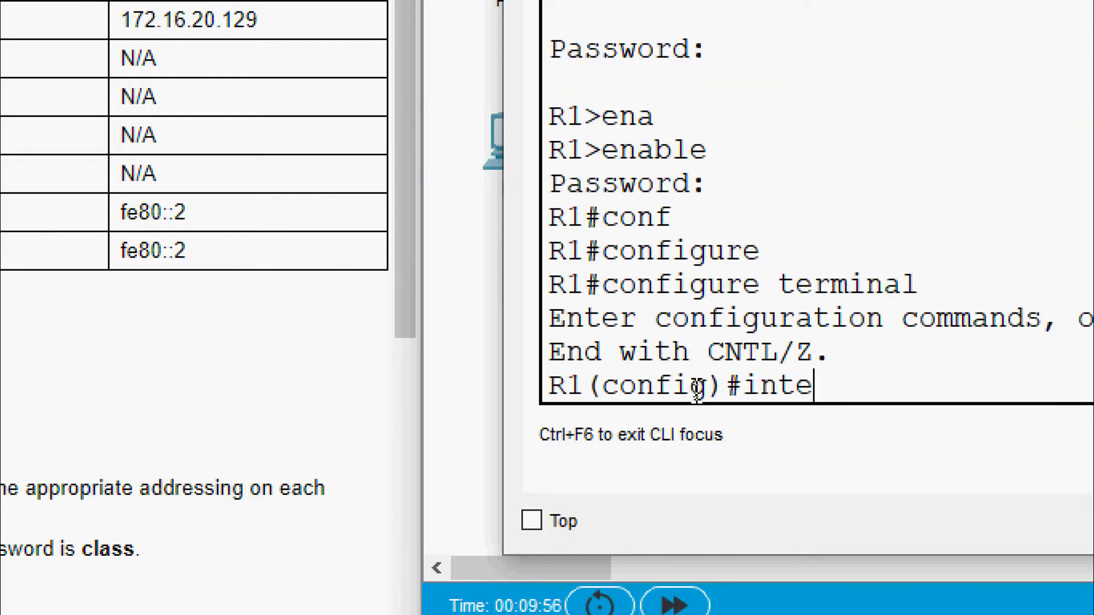
key("Tab")
type("g")
key("Tab")
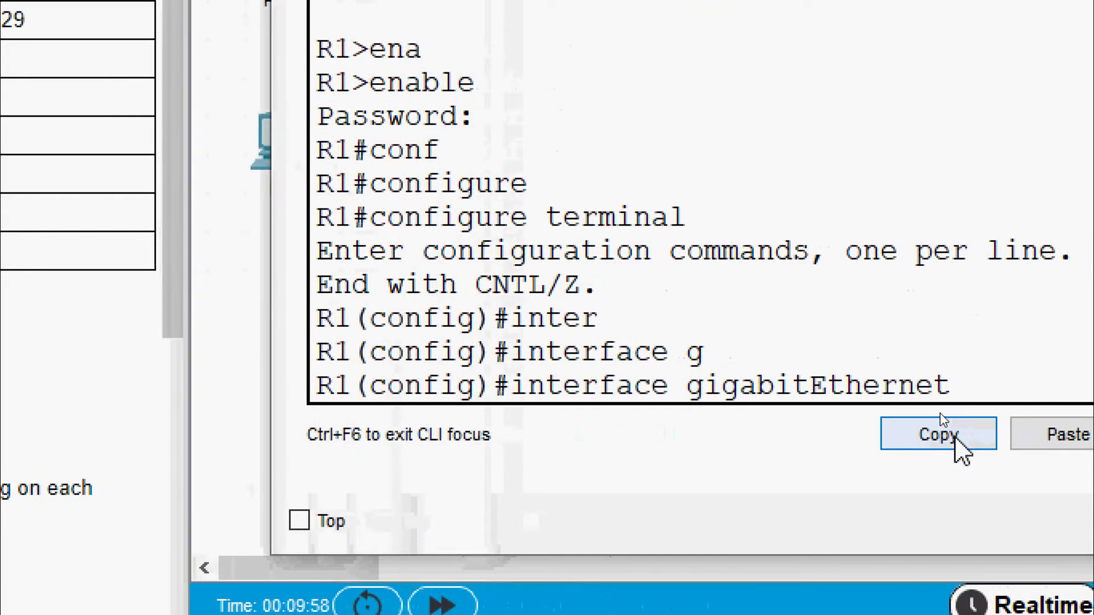
type("0/0")
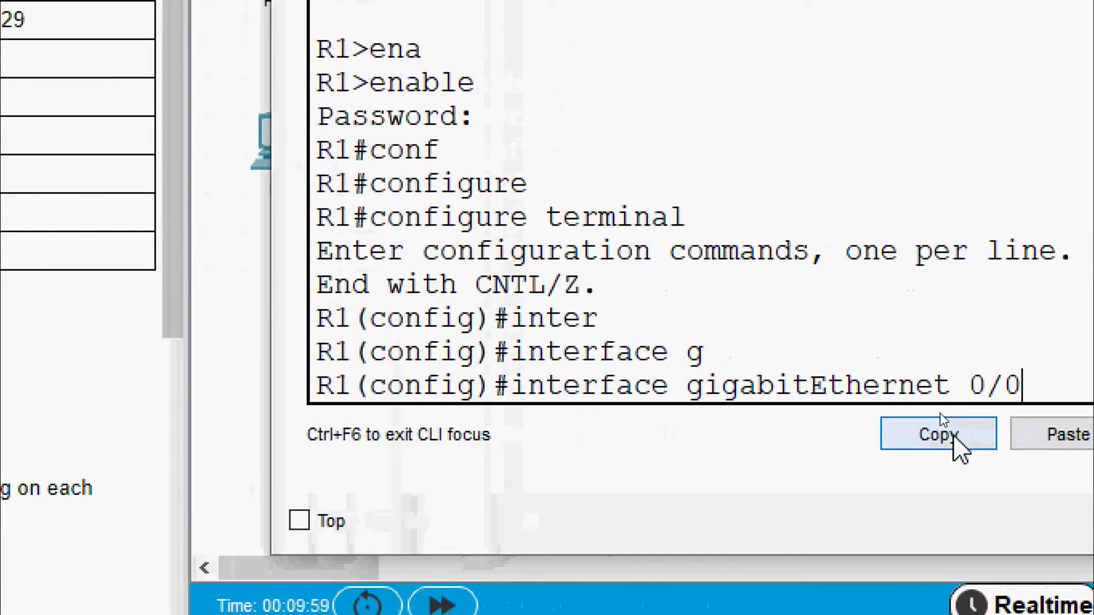
key("Return")
type("ip ad")
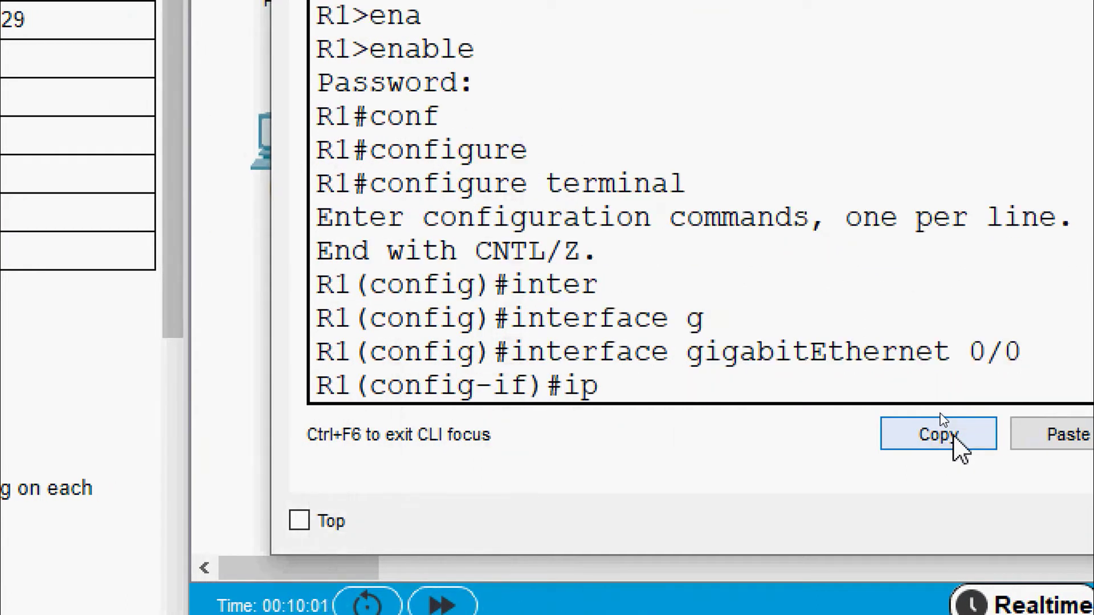
key("Tab")
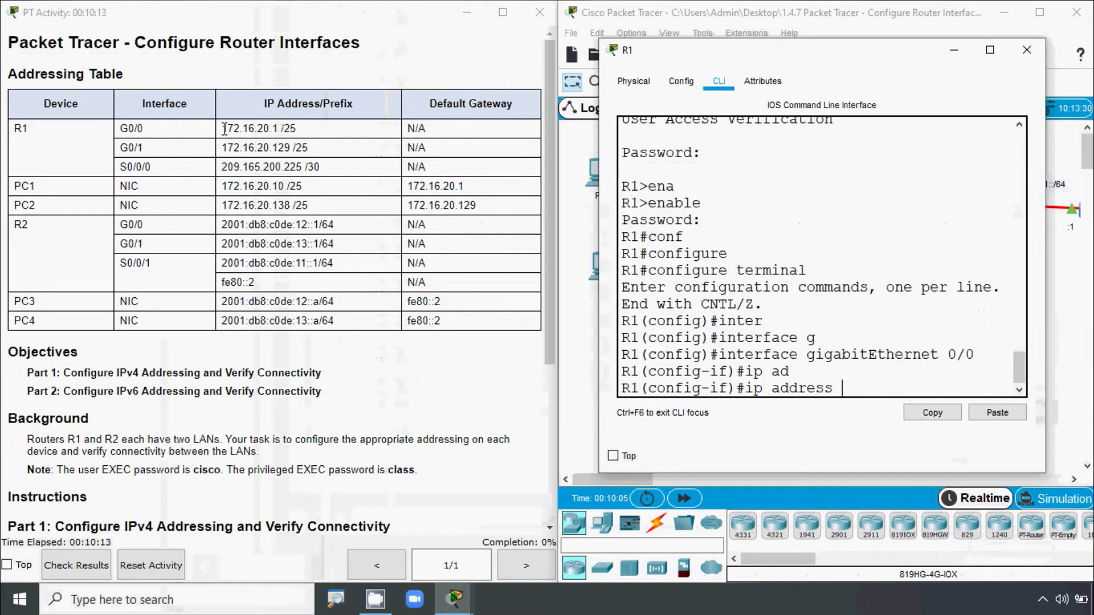
- Assign 172.16.20.1 255.255.255.128 to R1's G0/0, copying the address from the table
left_click_drag(224, 129, 278, 129)
key("ctrl+c")
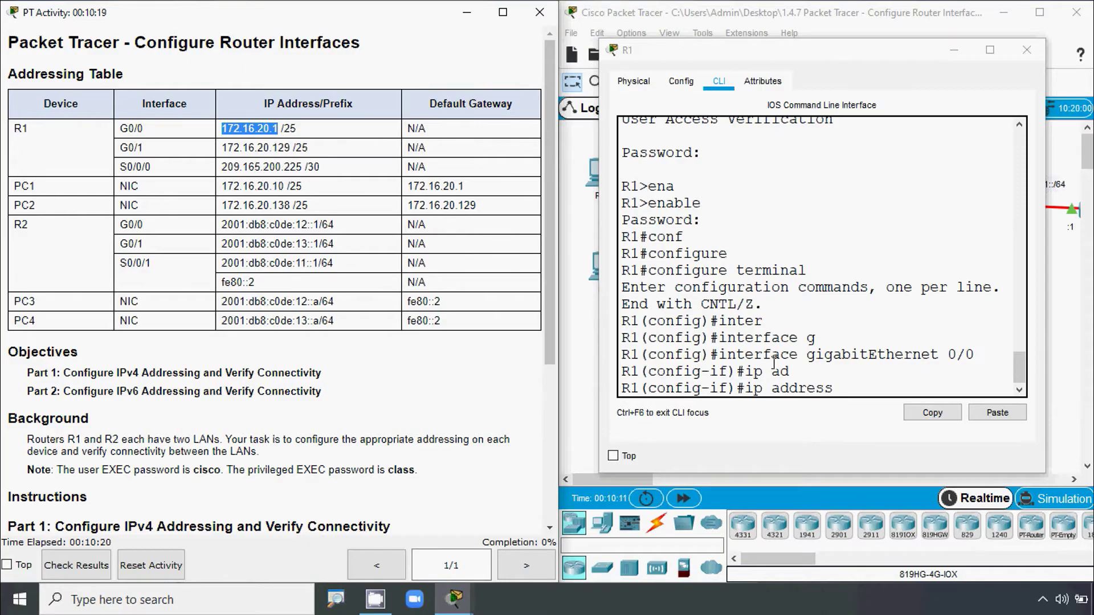
left_click(896, 388)
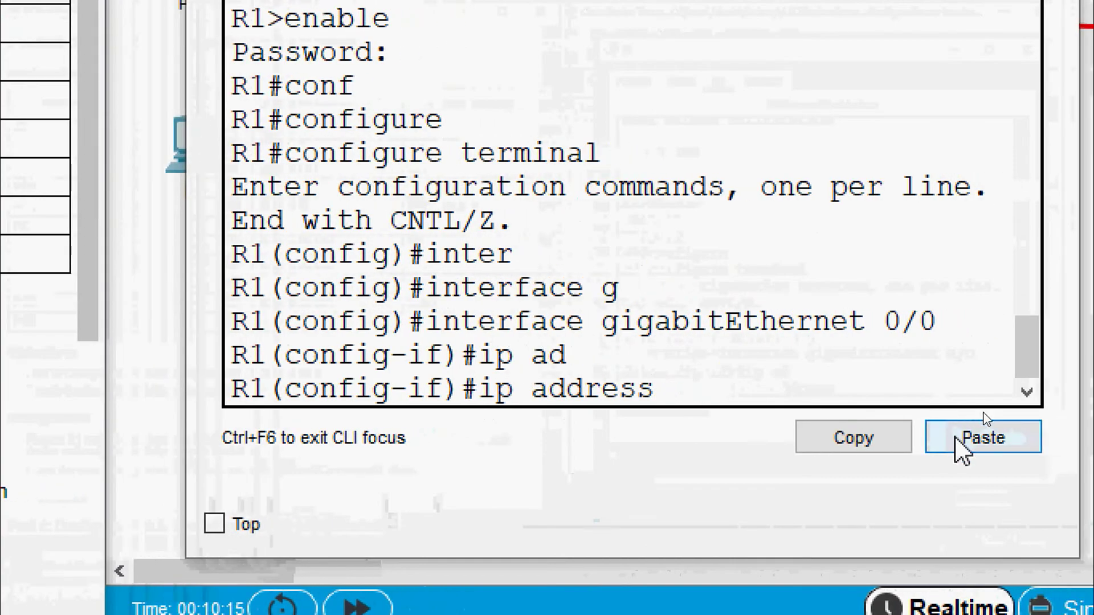
left_click(984, 413)
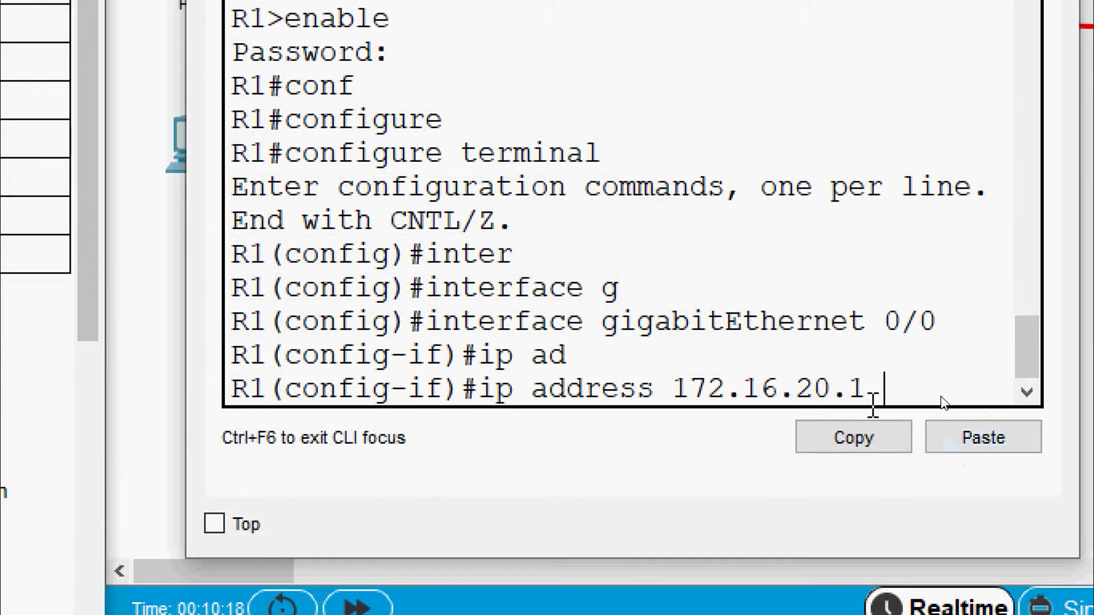
type("?")
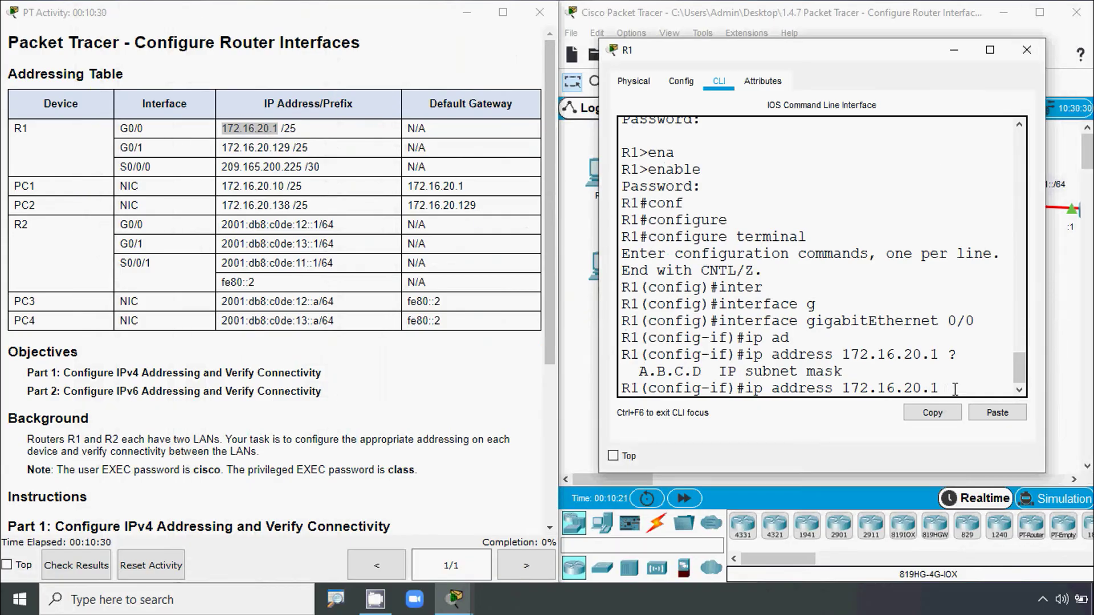
type("2")
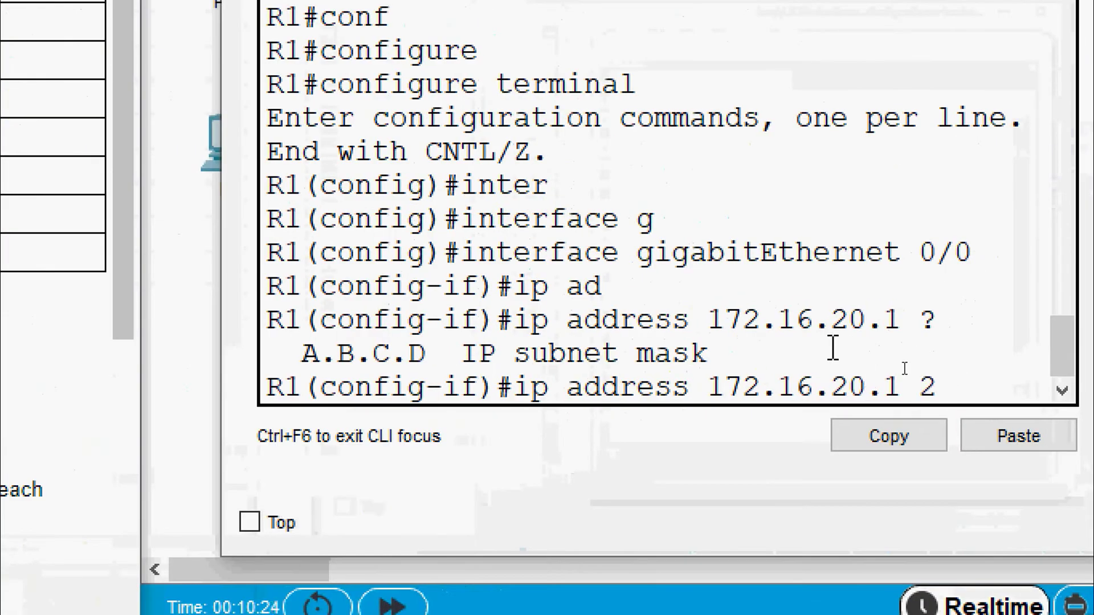
type("55.2")
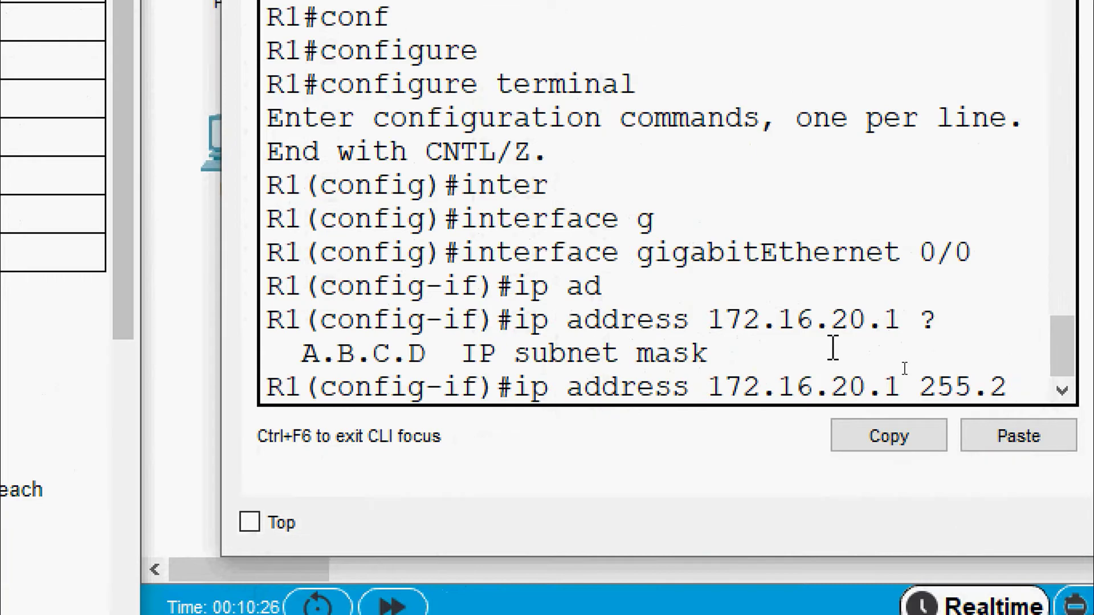
type("55.255.2")
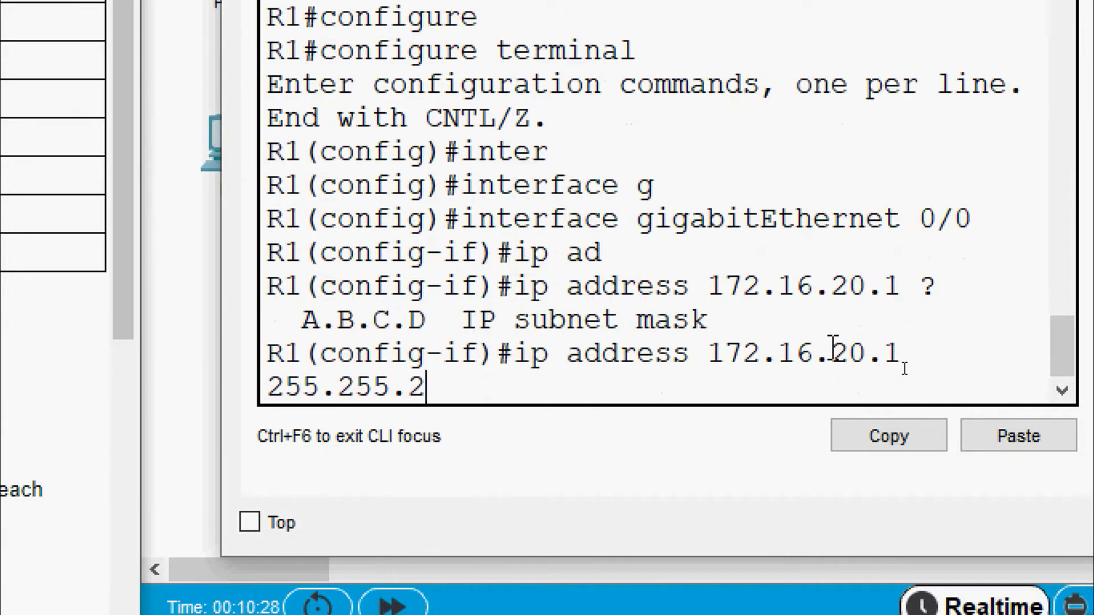
type(".128")
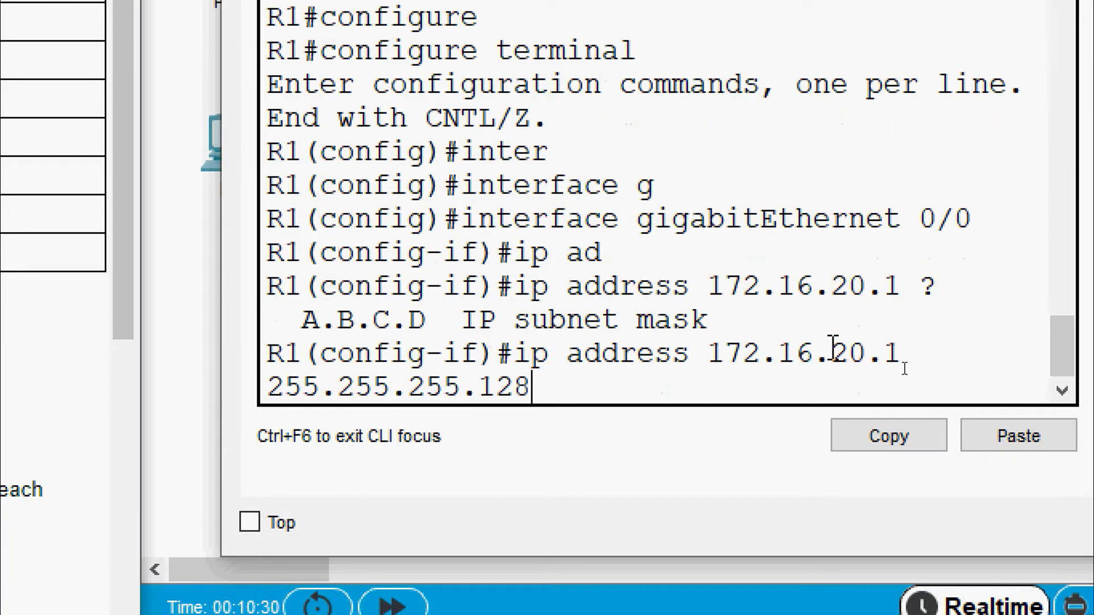
key("Return")
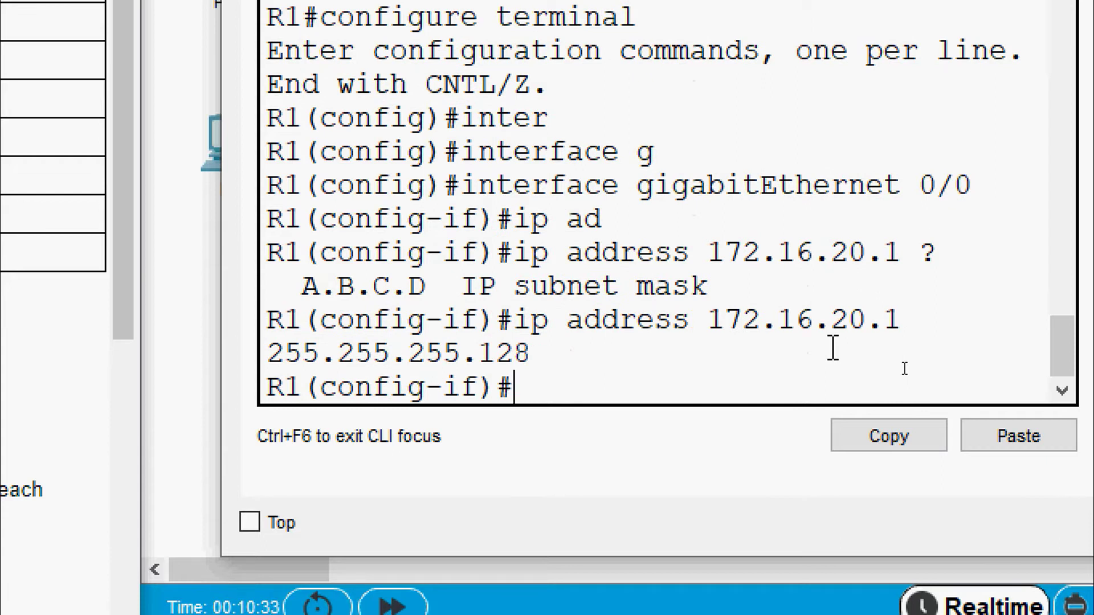
- Enable G0/0 with no shutdown and copy G0/1's address 172.16.20.129 from the table
type("no sh")
key("Tab")
key("Return")
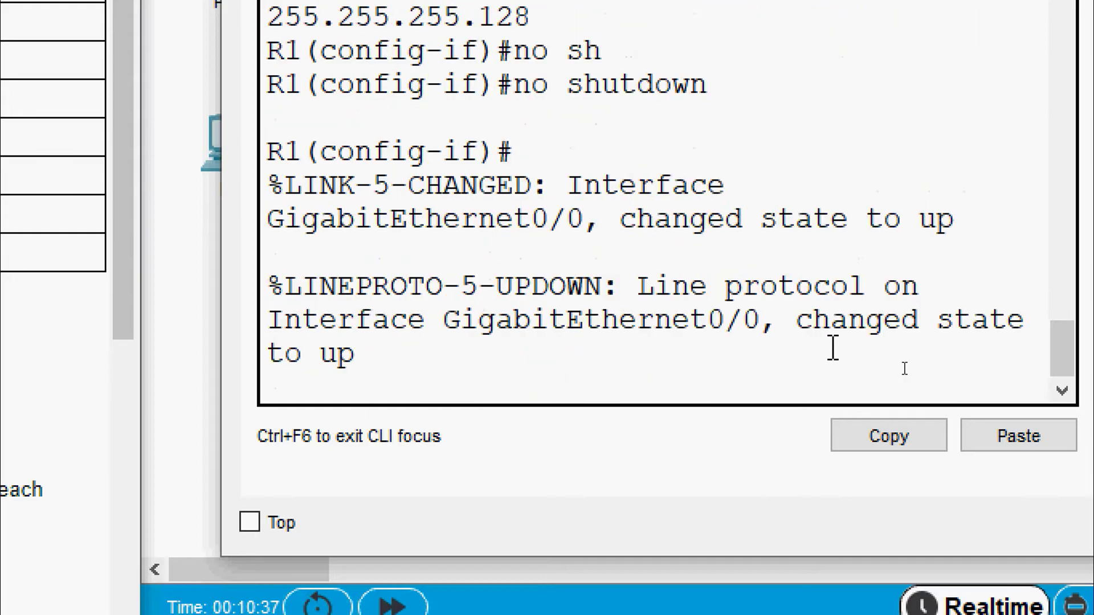
key("Return")
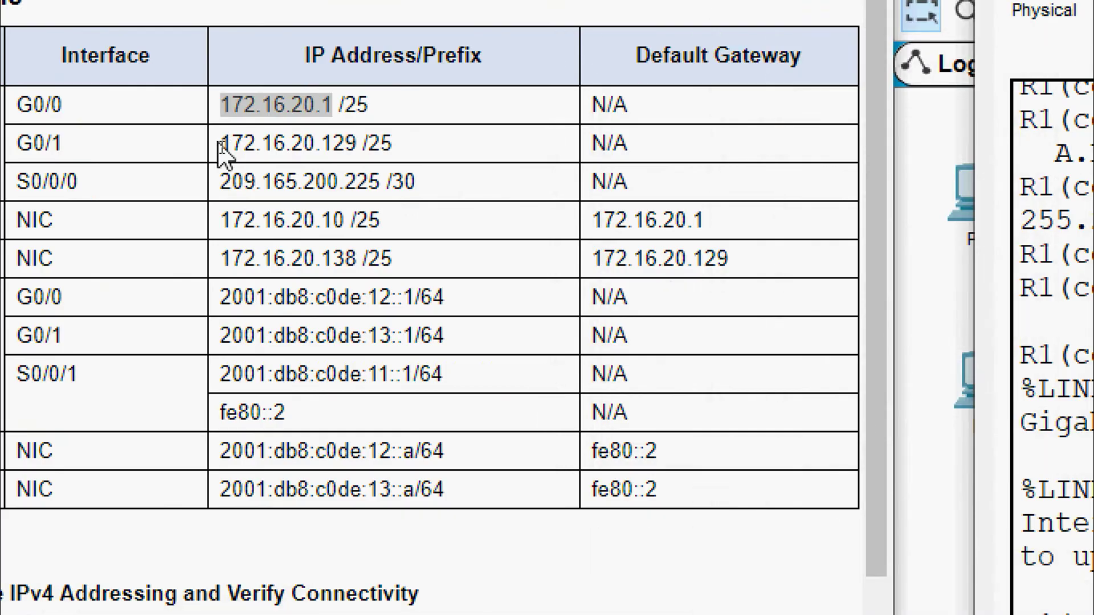
left_click_drag(223, 151, 356, 149)
key("ctrl+c")
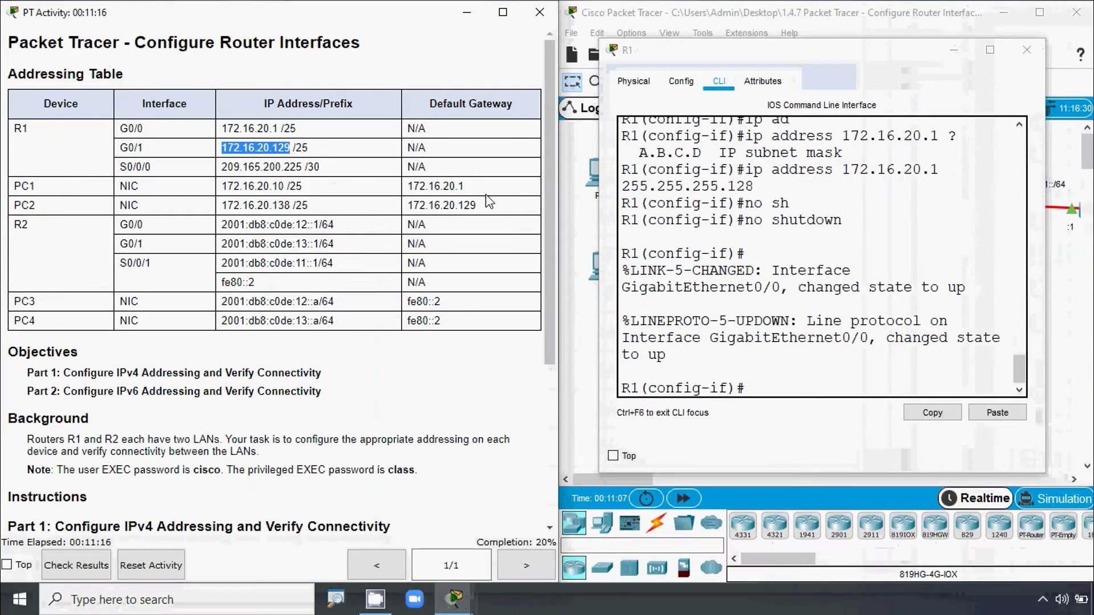
- Leave G0/0 configuration and switch to interface GigabitEthernet 0/1
left_click(701, 271)
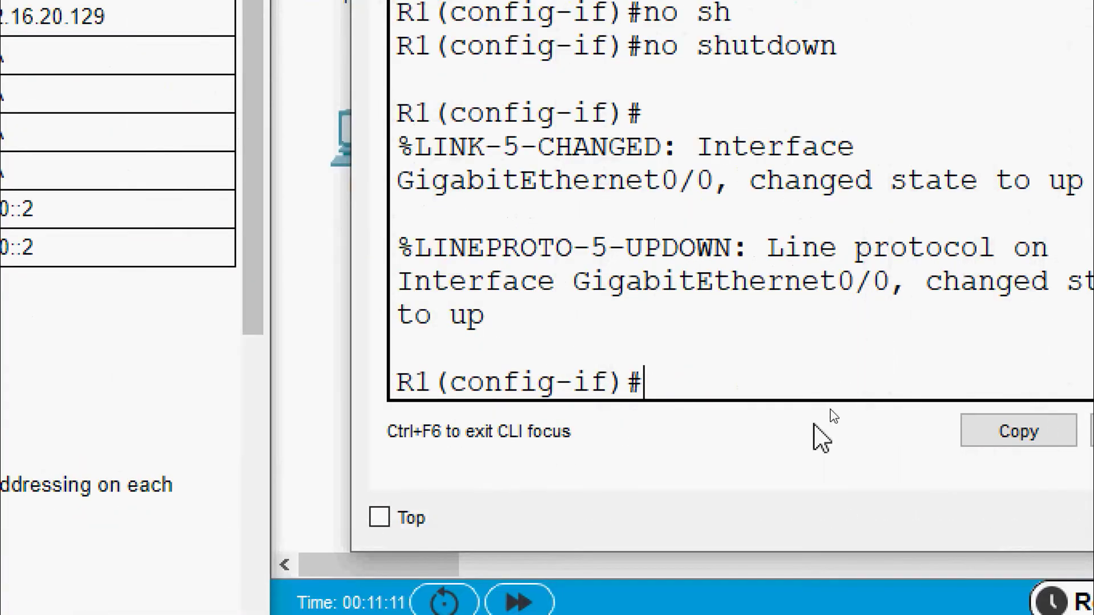
type("exit")
key("Return")
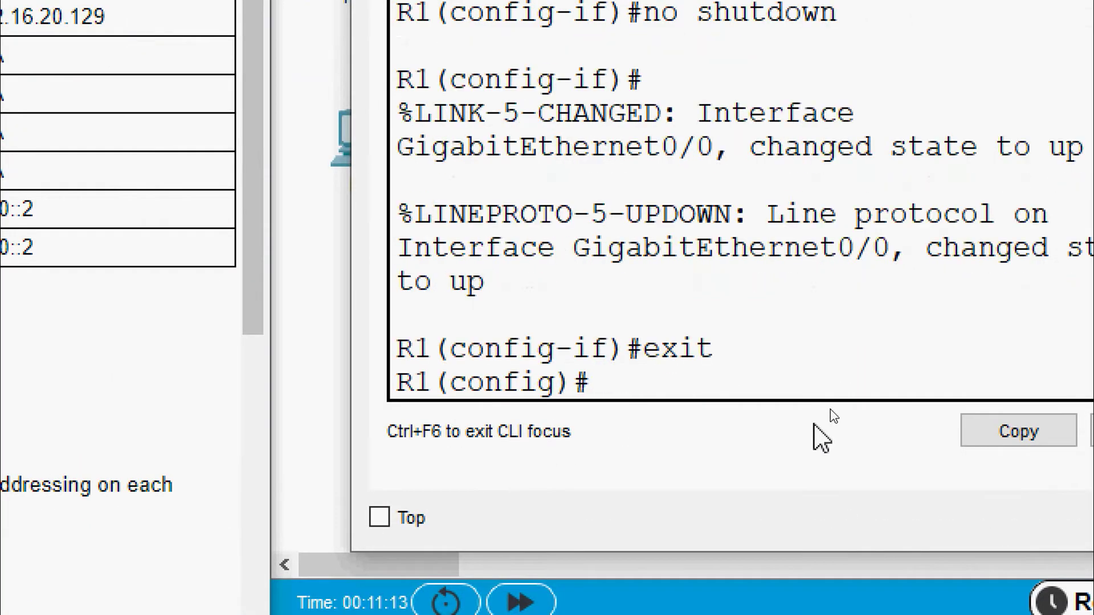
type("inter")
key("Tab")
type("g")
key("Tab")
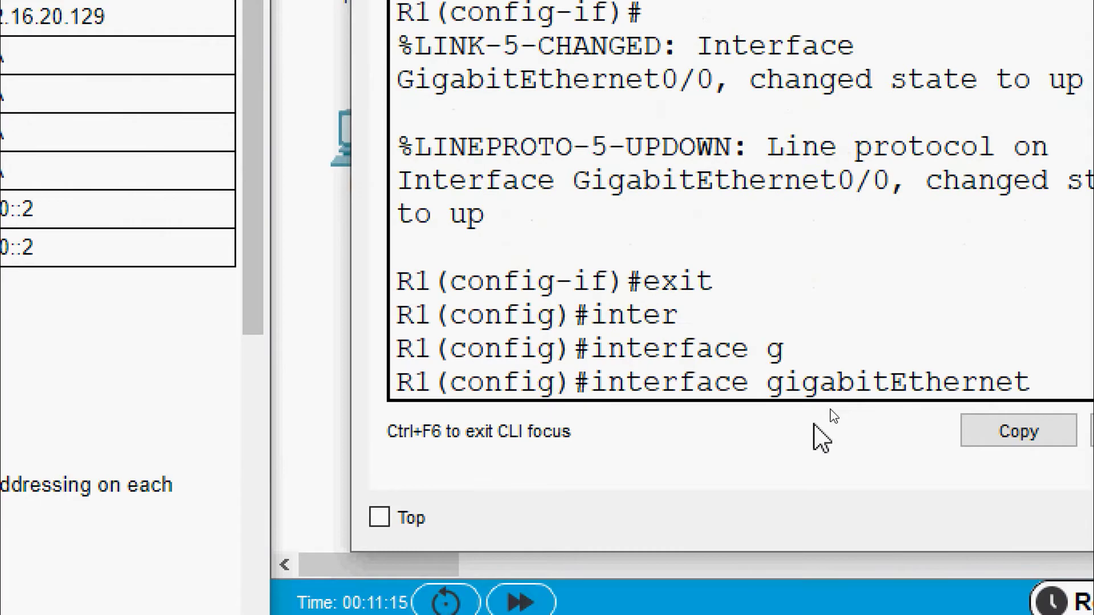
type("0/1")
key("Return")
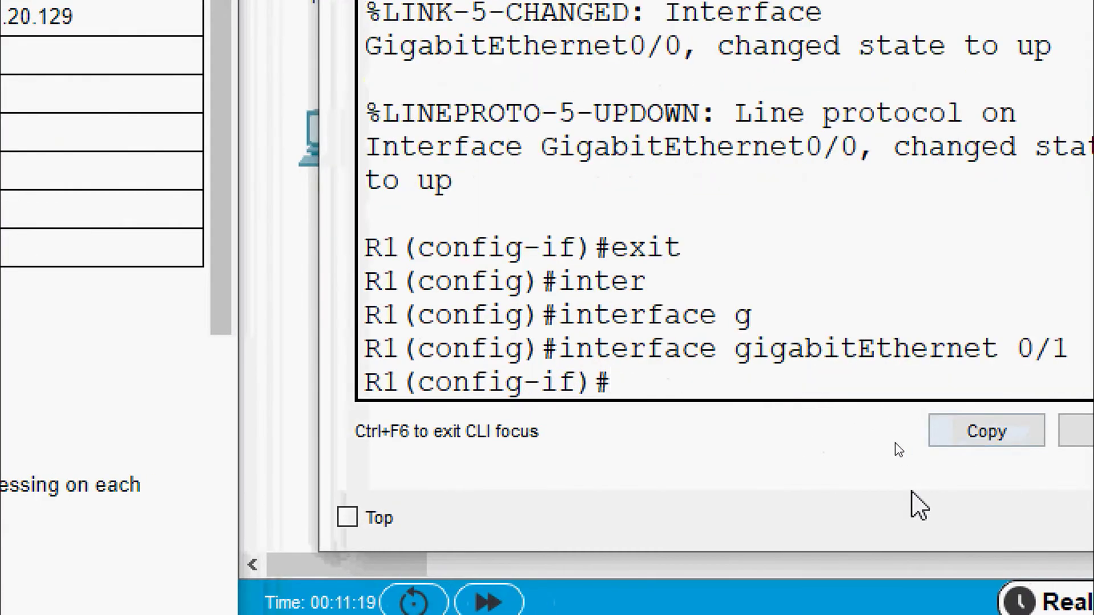
- Assign 172.16.20.129 255.255.255.128 to G0/1 using the pasted address
type("ip ad")
key("Tab")
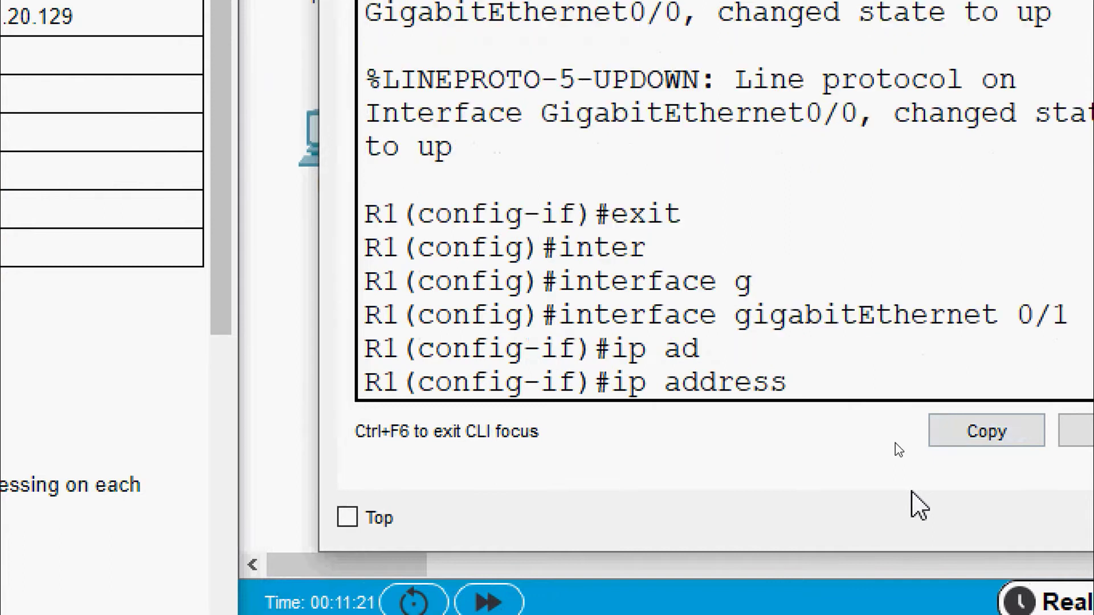
right_click(874, 396)
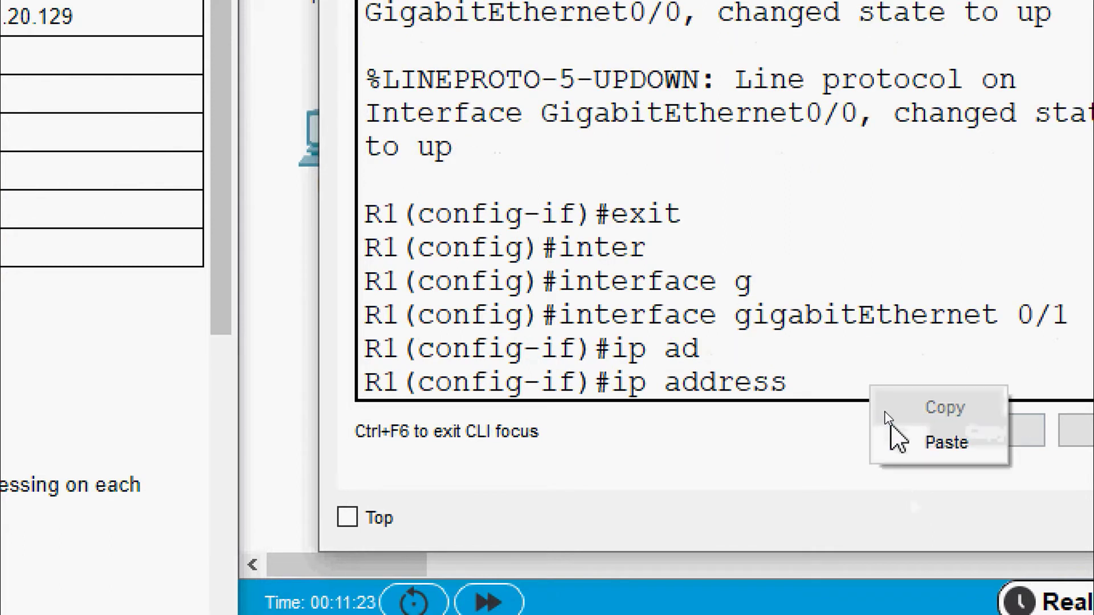
left_click(895, 442)
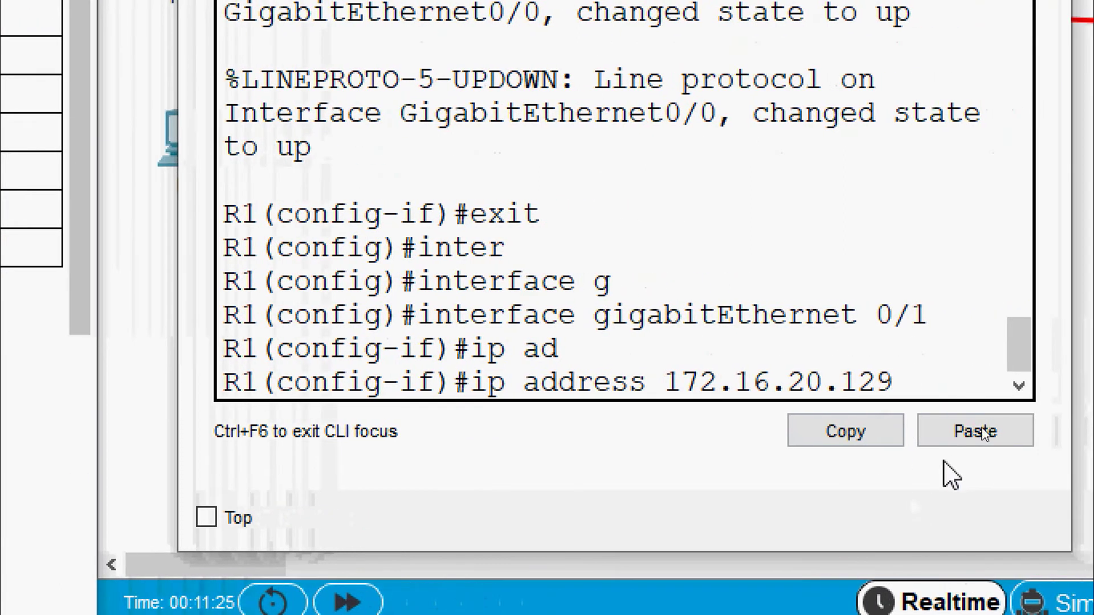
type("255.255")
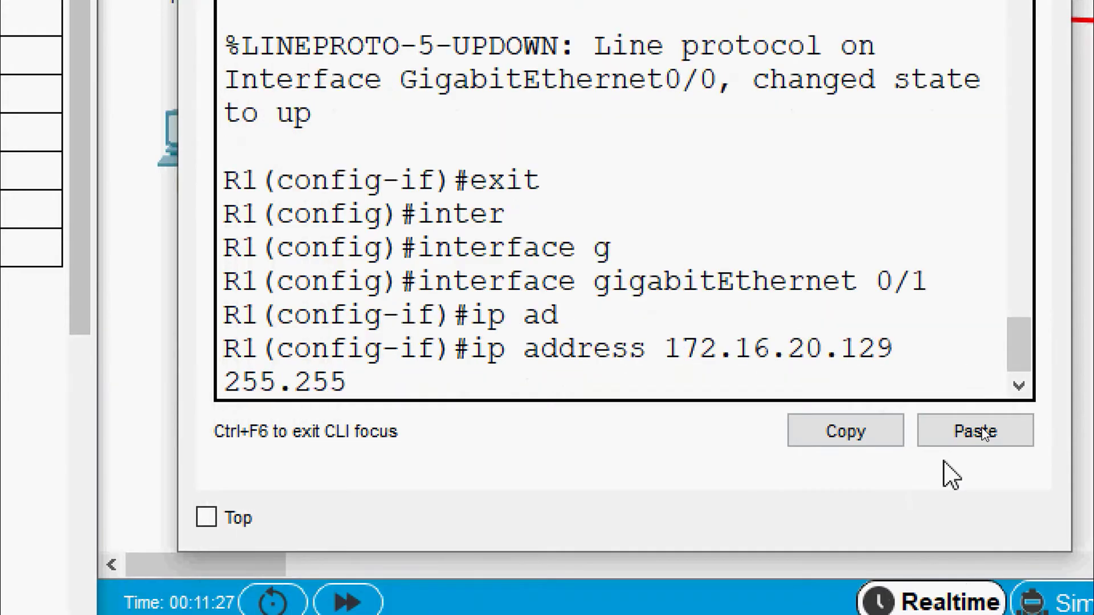
type(".255")
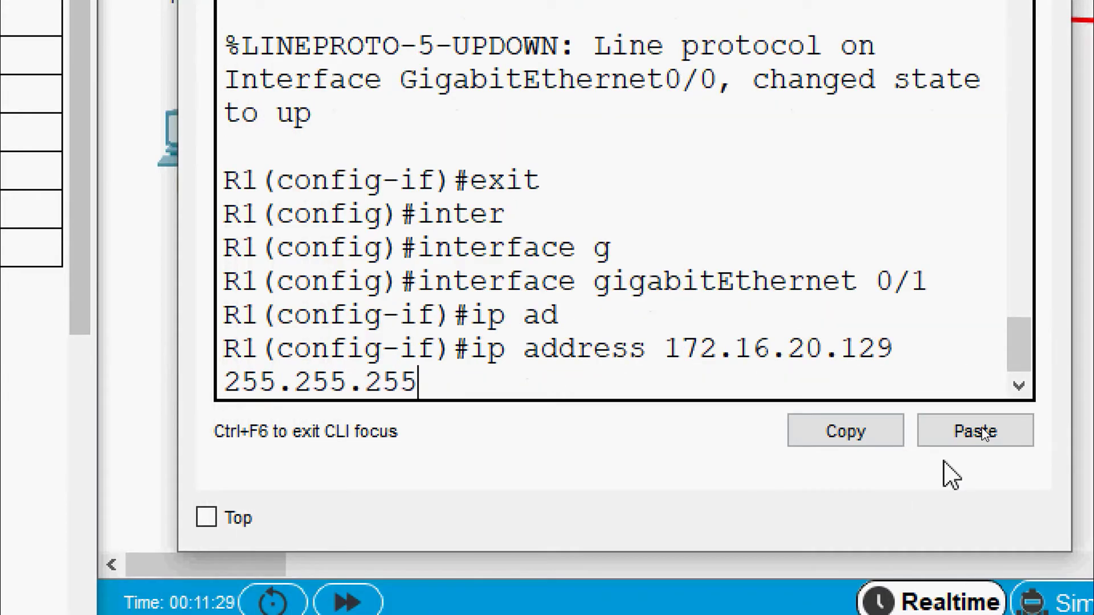
type(".12")
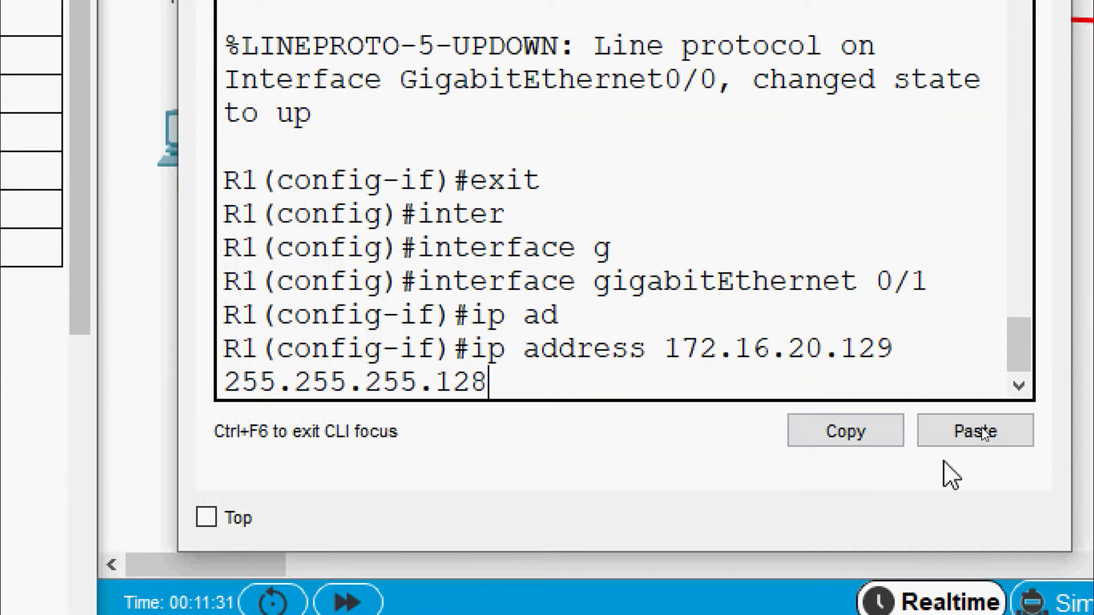
type("8")
key("Return")
- Enable G0/1 with no shutdown and close R1's window
type("no sh")
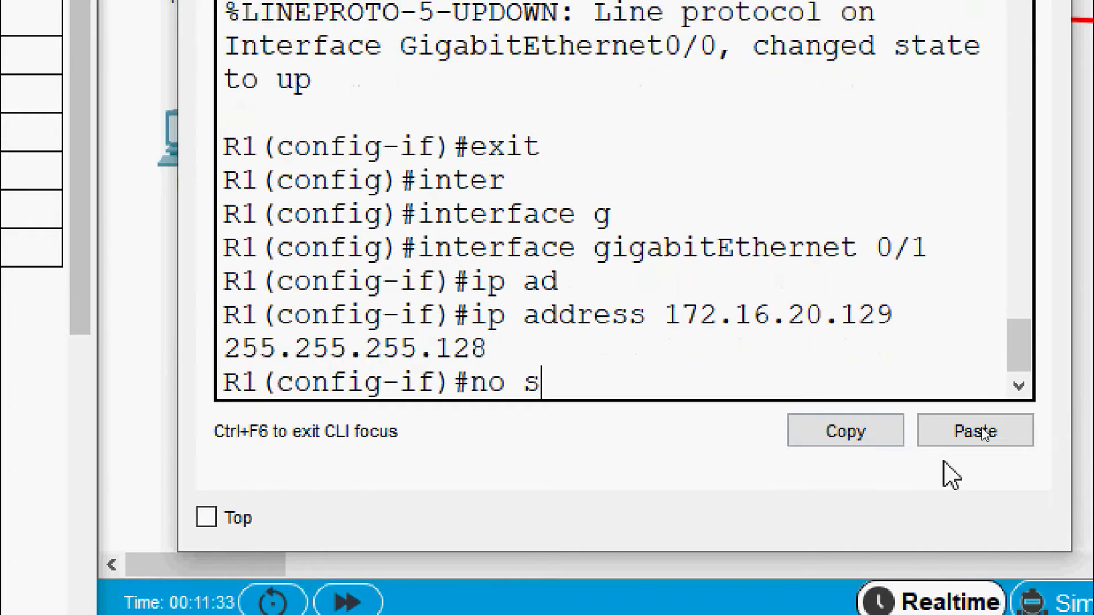
key("Tab")
key("Return")
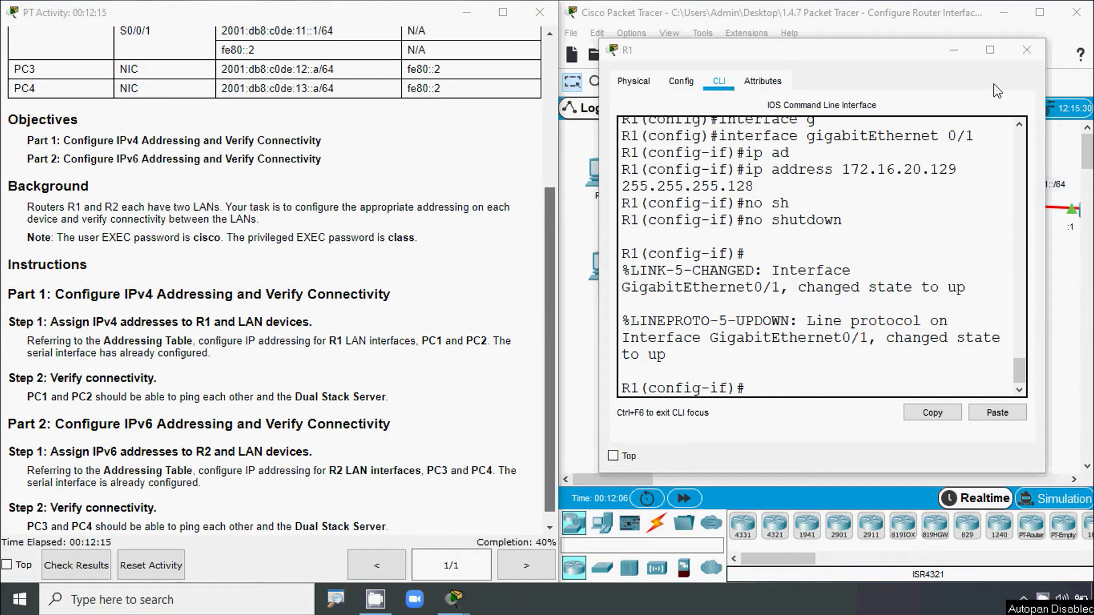
left_click(1021, 59)
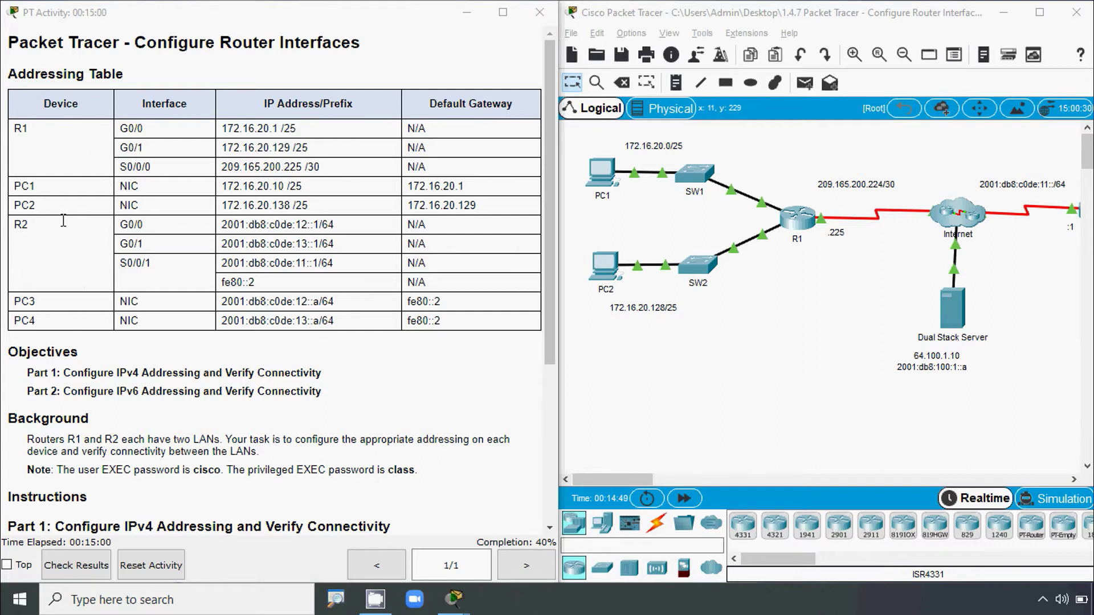
- In PC1's IP Configuration, set the IP address to 172.16.20.10 copied from the table
left_click(602, 183)
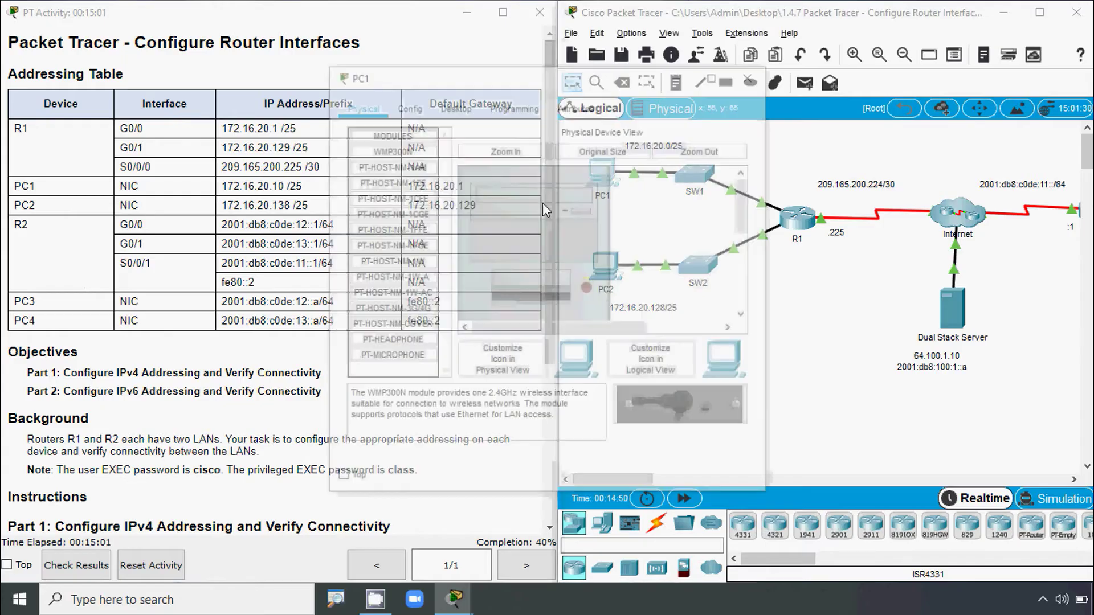
left_click(457, 109)
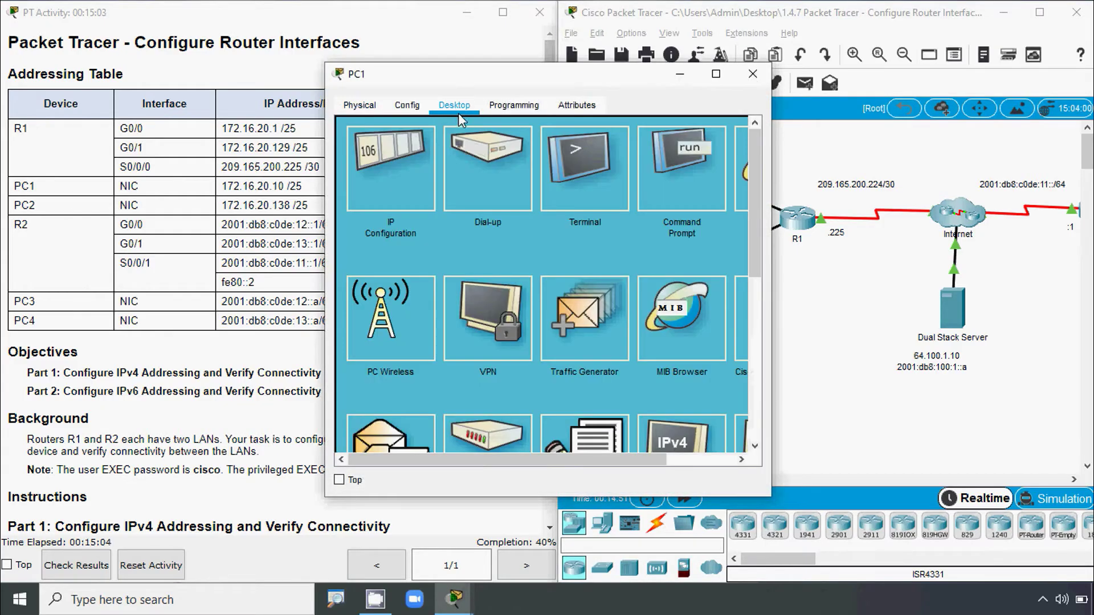
left_click(410, 172)
left_click_drag(422, 82, 698, 75)
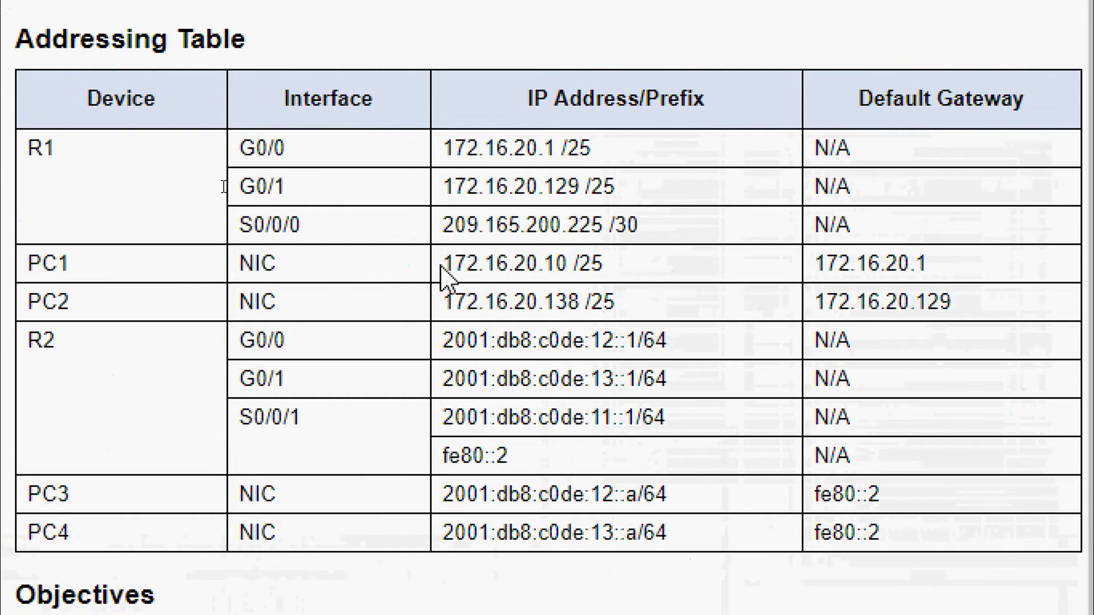
left_click_drag(445, 261, 566, 271)
key("ctrl+c")
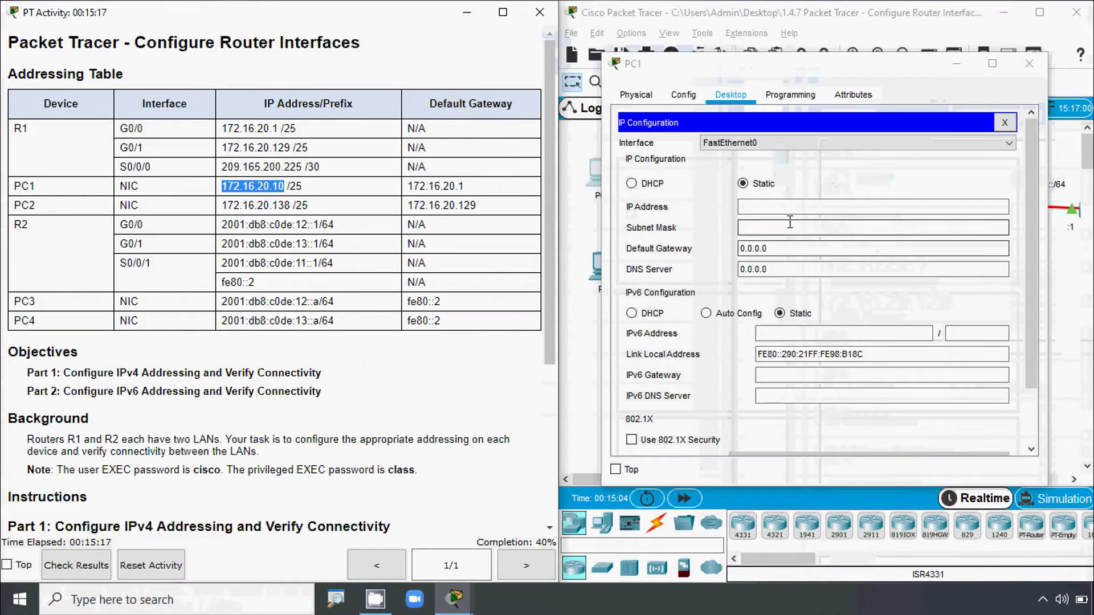
left_click(782, 208)
key("ctrl+v")
- Set PC1's mask to 255.255.255.128 and gateway to 172.16.20.1, then close the window
left_click(775, 227)
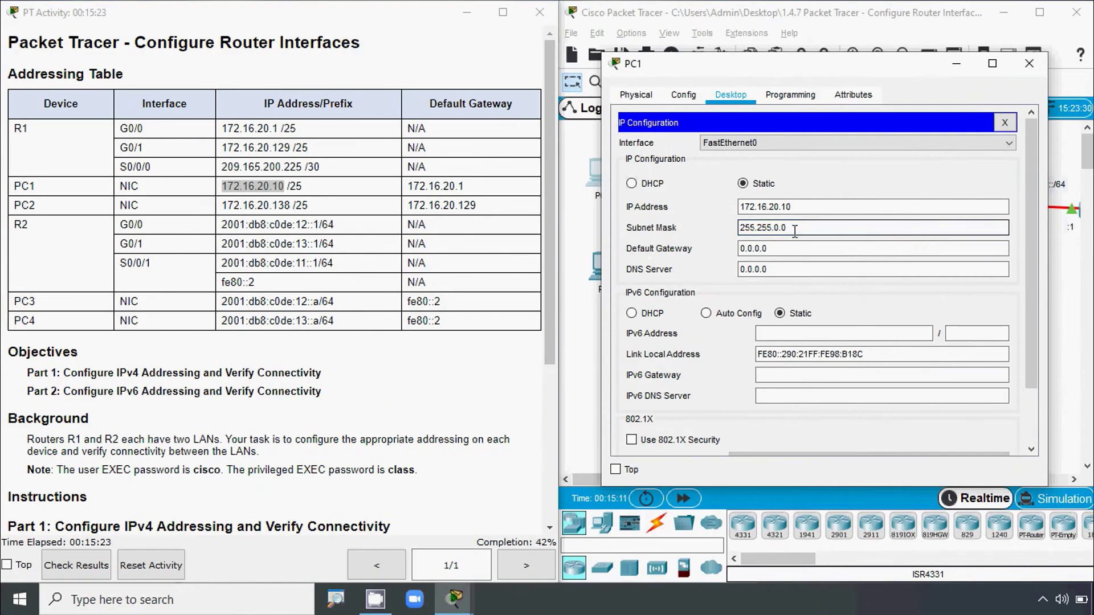
left_click(775, 228)
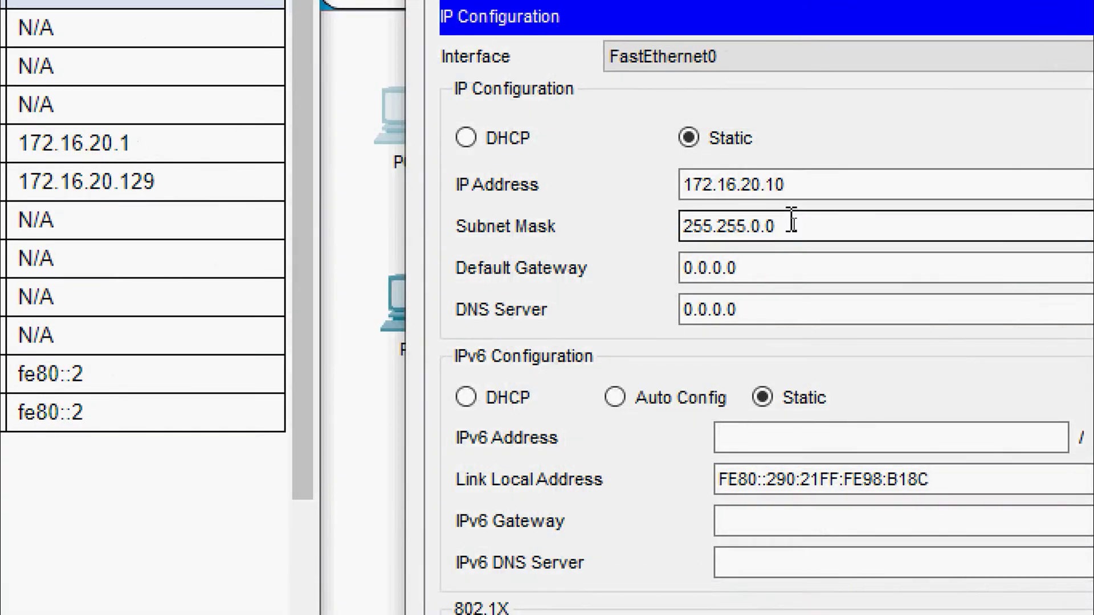
type("255")
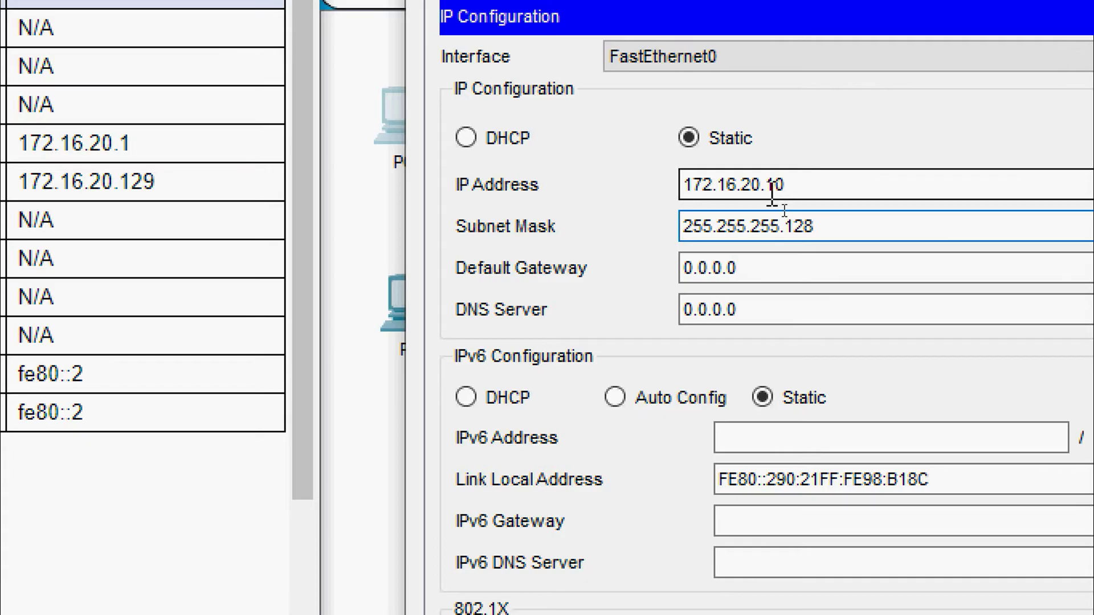
left_click_drag(774, 185, 634, 175)
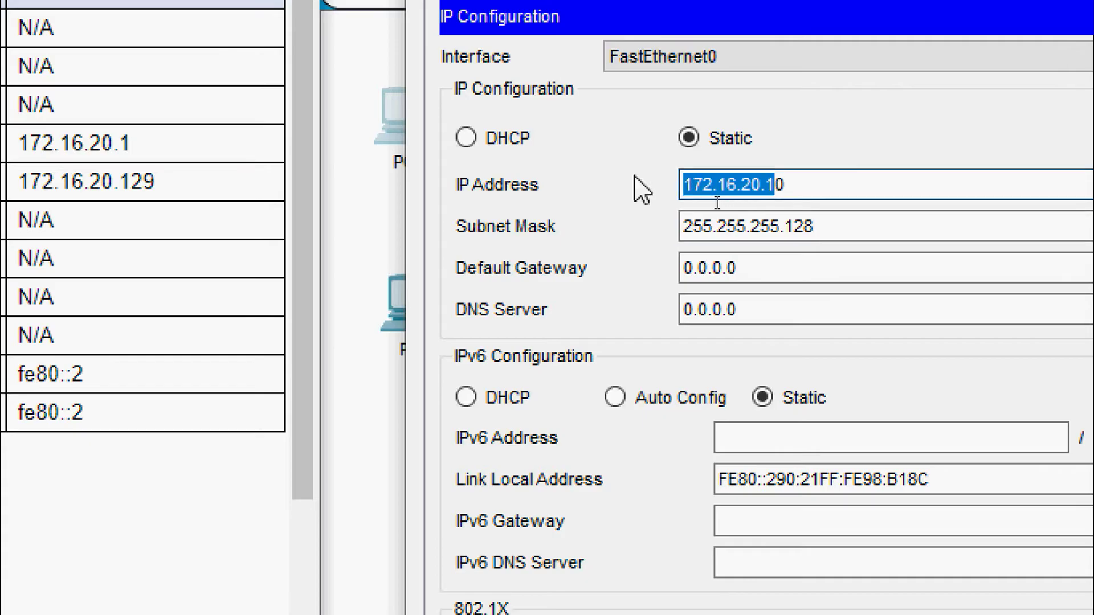
left_click_drag(764, 267, 621, 281)
type("172.16.20.1")
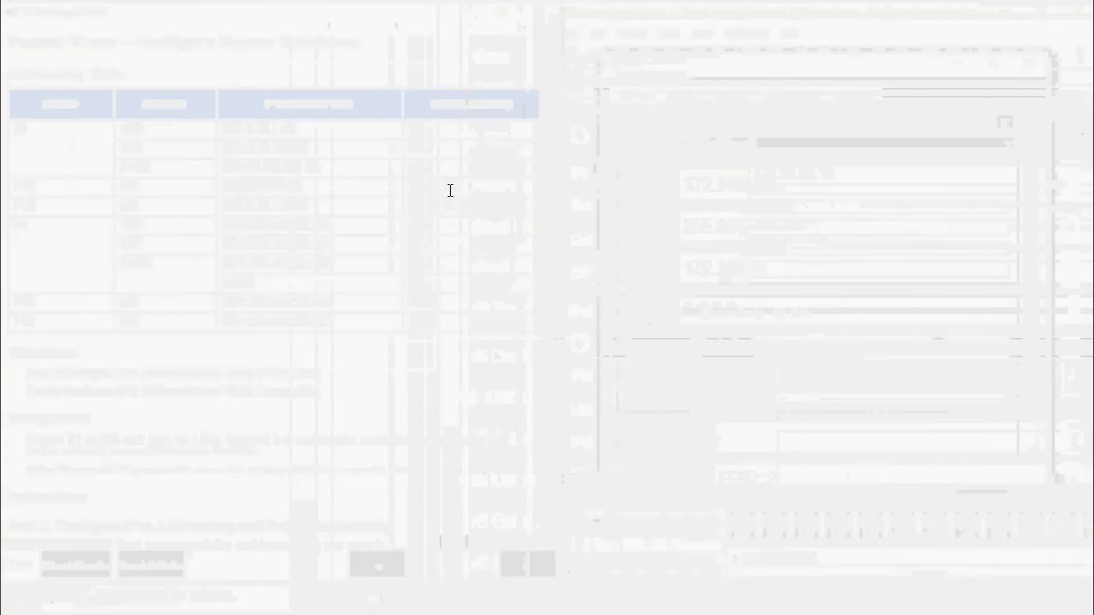
left_click_drag(476, 186, 364, 185)
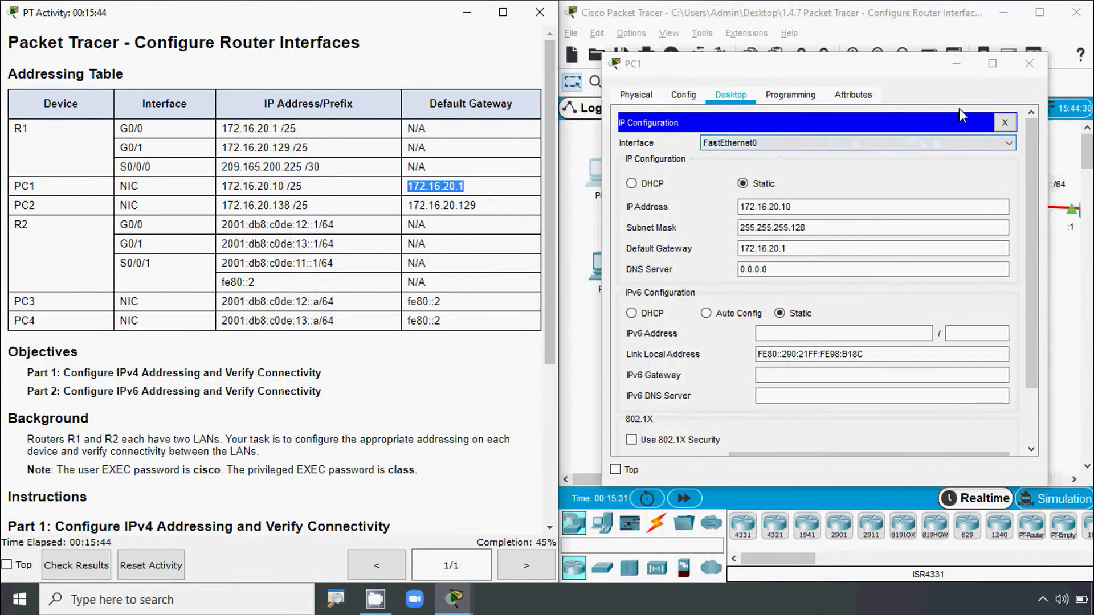
left_click(1029, 64)
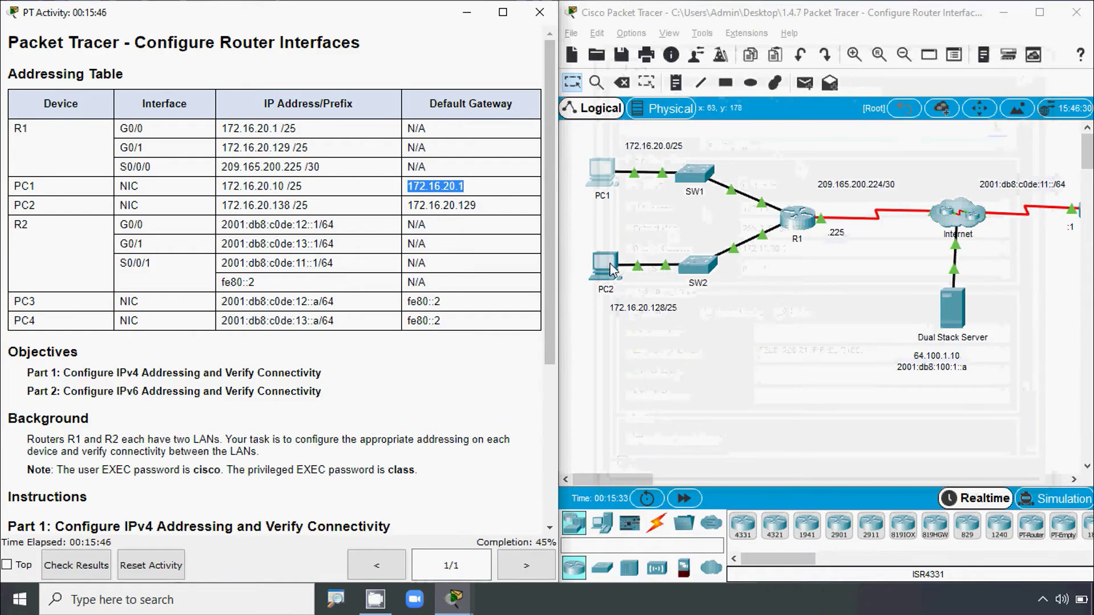
- In PC2's IP Configuration, set the IP address to 172.16.20.138 copied from the table
left_click(587, 271)
left_click(456, 108)
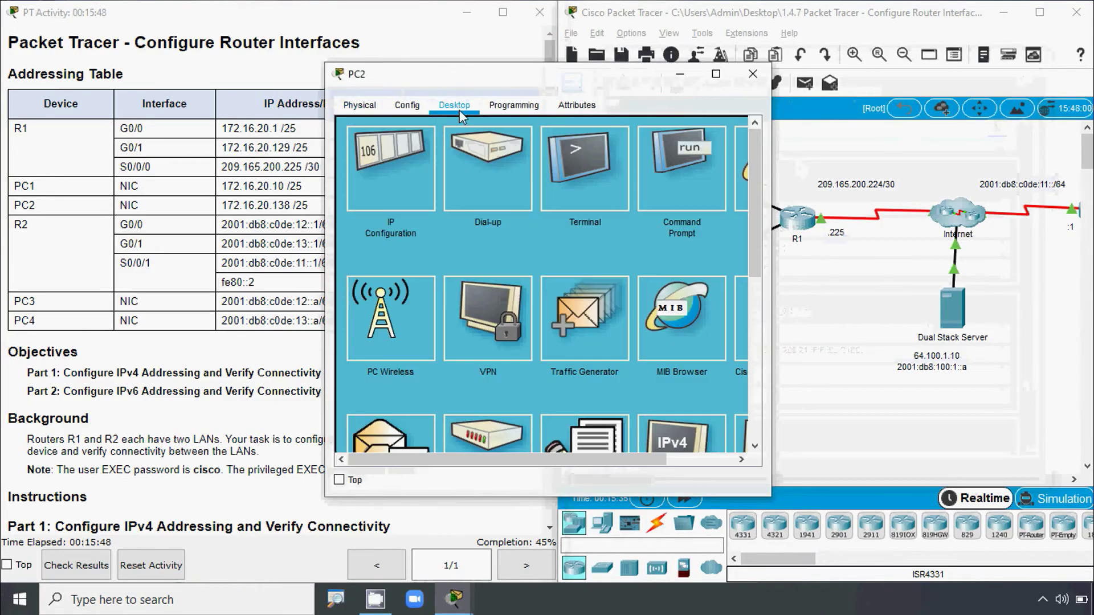
left_click(417, 159)
left_click_drag(438, 91, 682, 64)
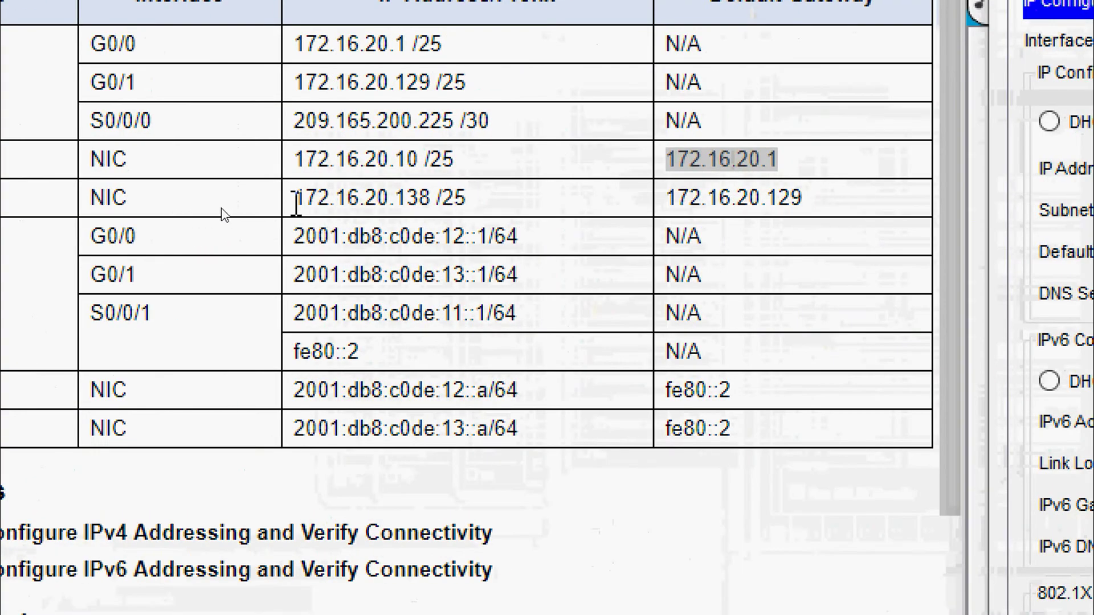
left_click_drag(296, 205, 431, 200)
key("ctrl+c")
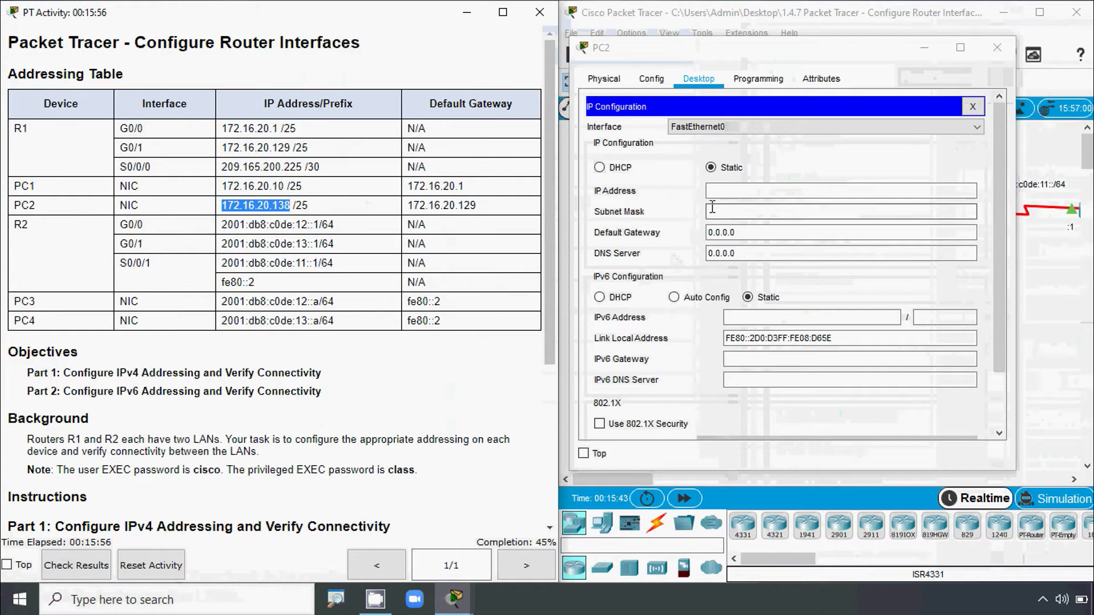
left_click(719, 192)
key("ctrl+v")
- Correct PC2's subnet mask to 255.255.255.128
left_click(716, 212)
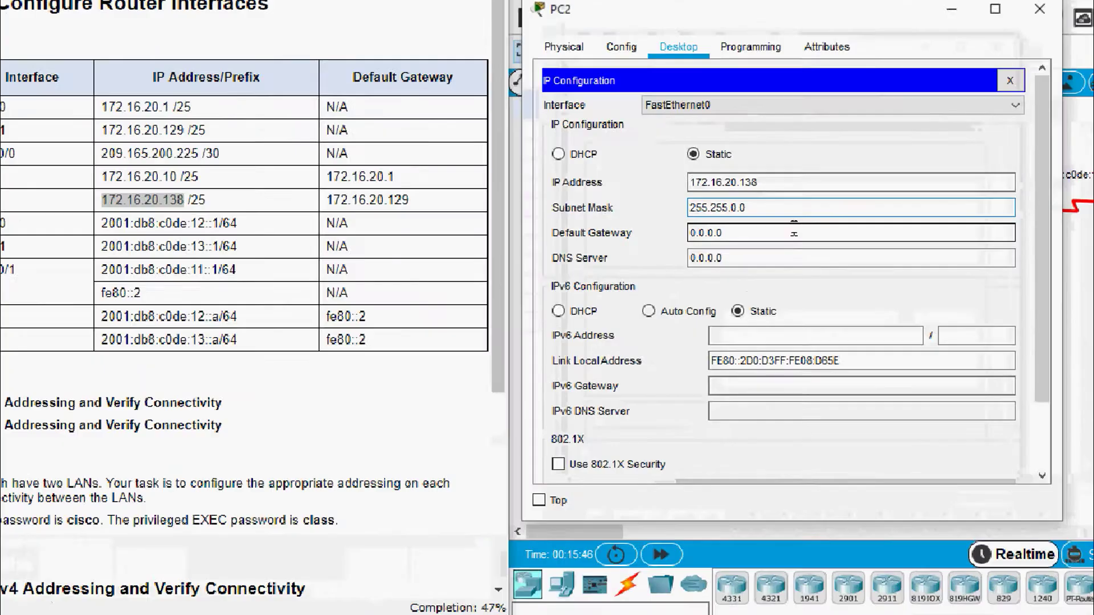
left_click(786, 213)
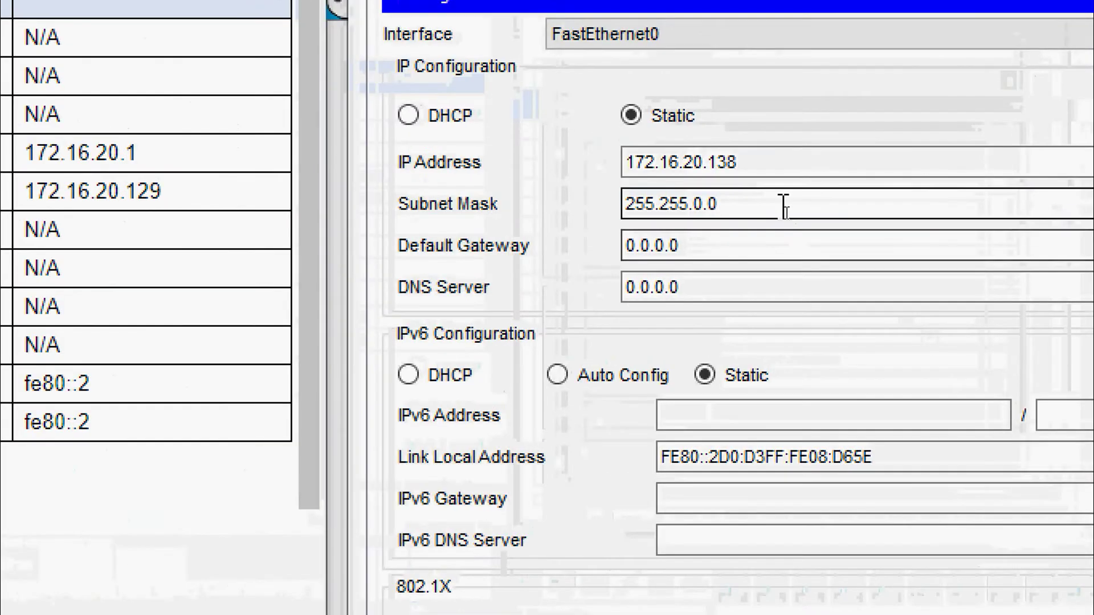
key("BackSpace")
key("BackSpace")
key("BackSpace")
type("2")
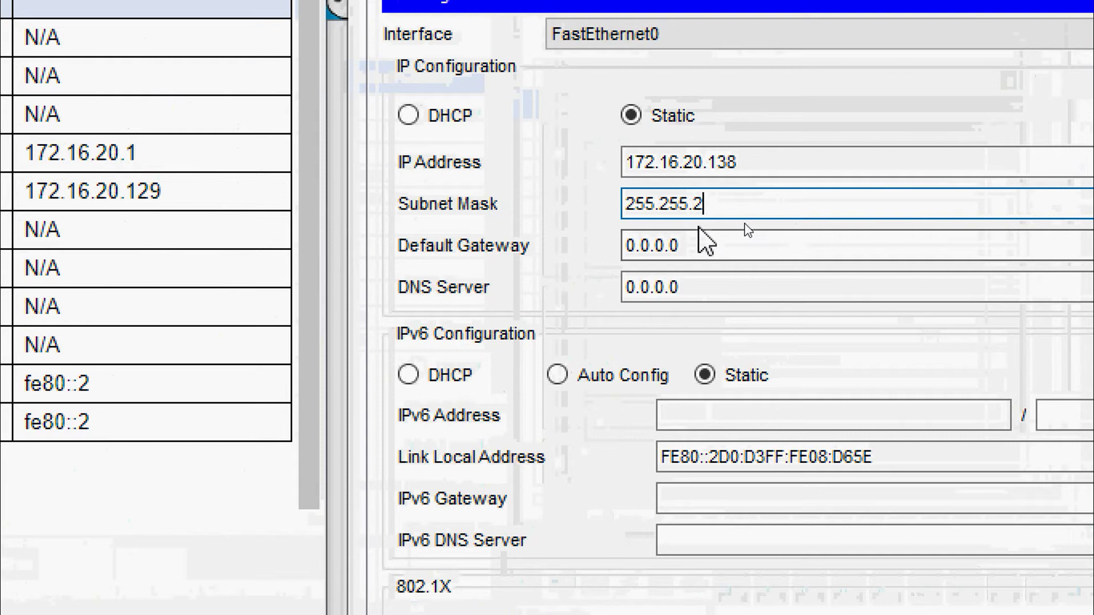
type("55.128")
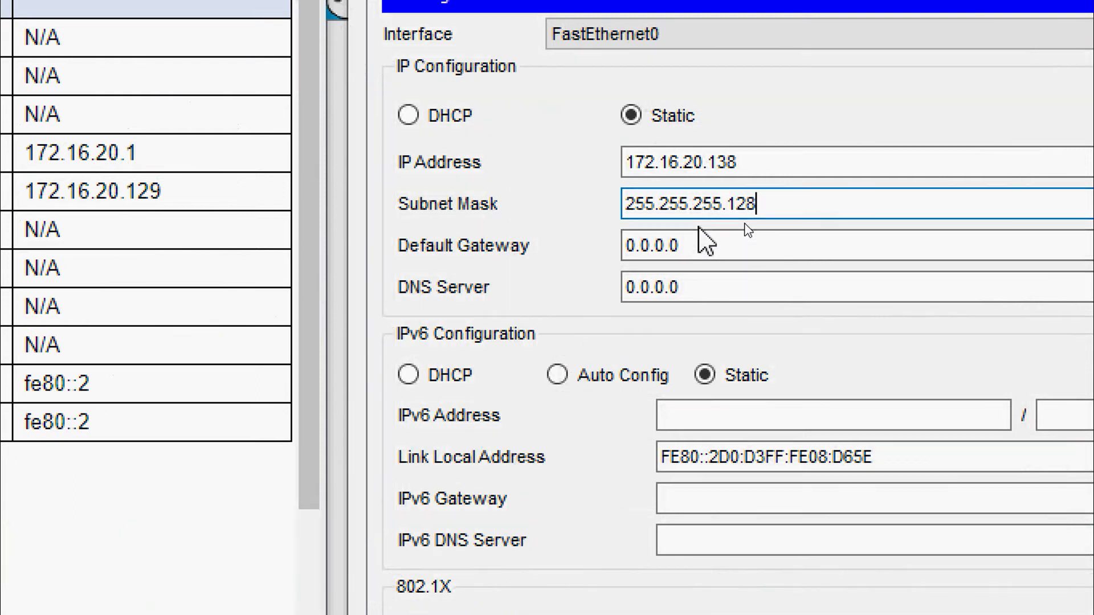
key("Tab")
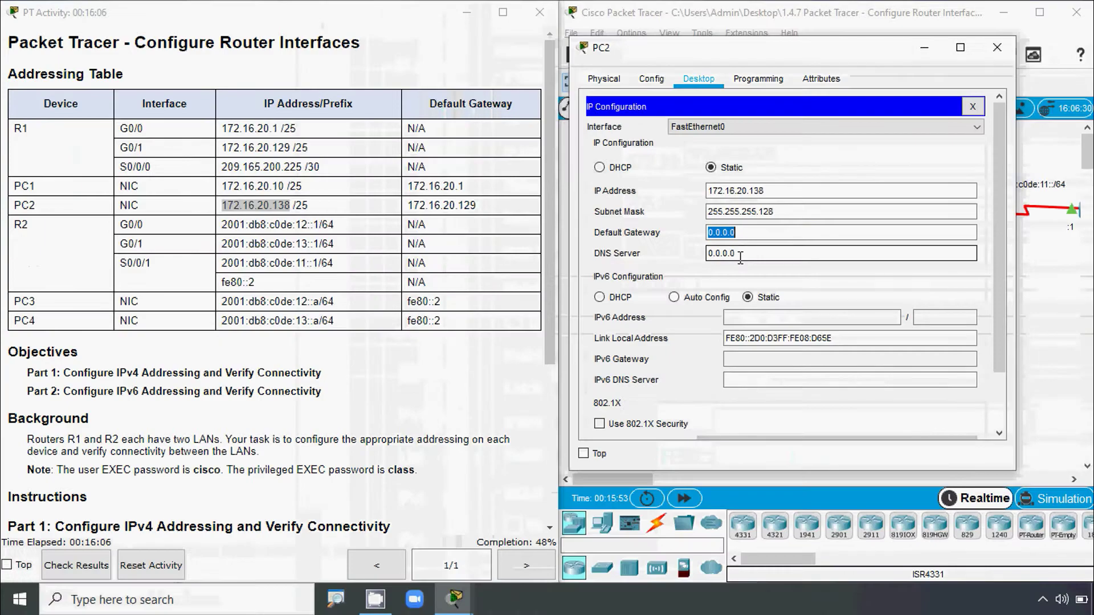
- Set PC2's default gateway to 172.16.20.129 and close its window
left_click_drag(482, 208, 420, 204)
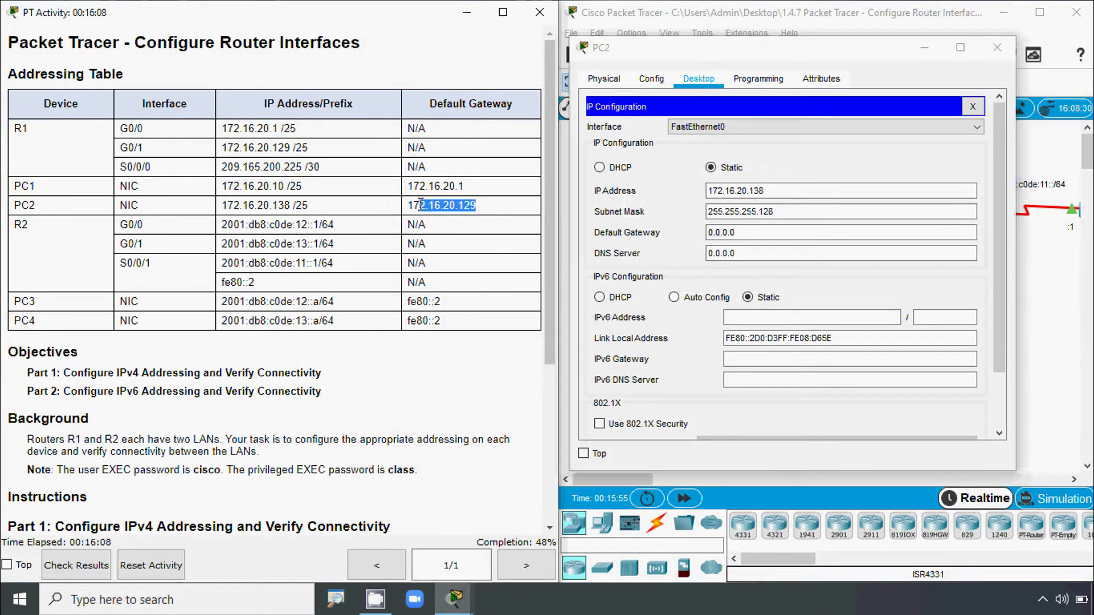
double_click(744, 233)
type("172.16.20.129")
key("Tab")
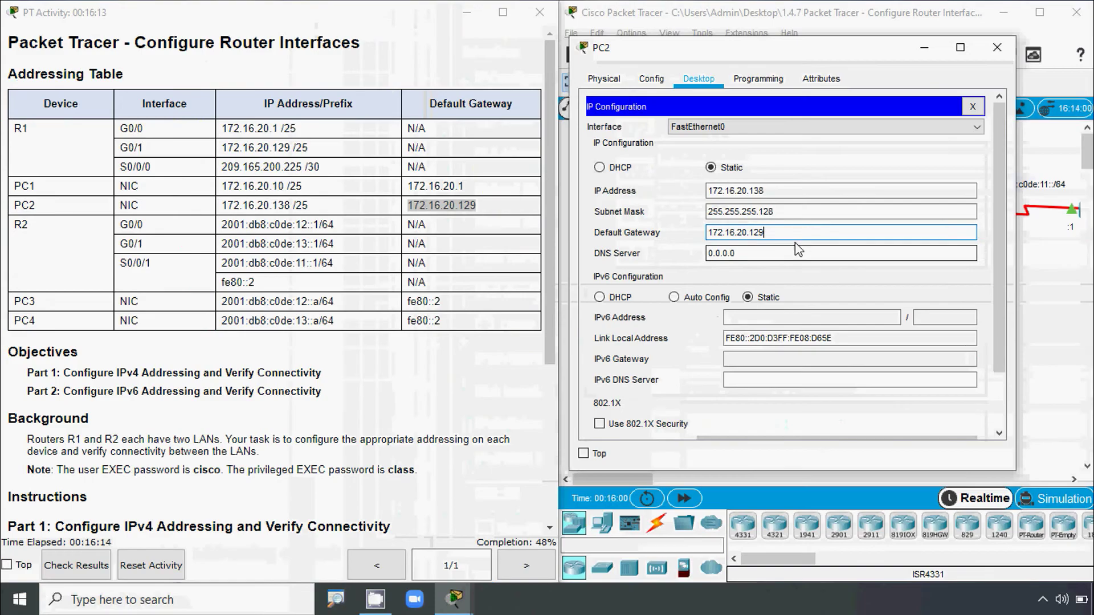
left_click(800, 231)
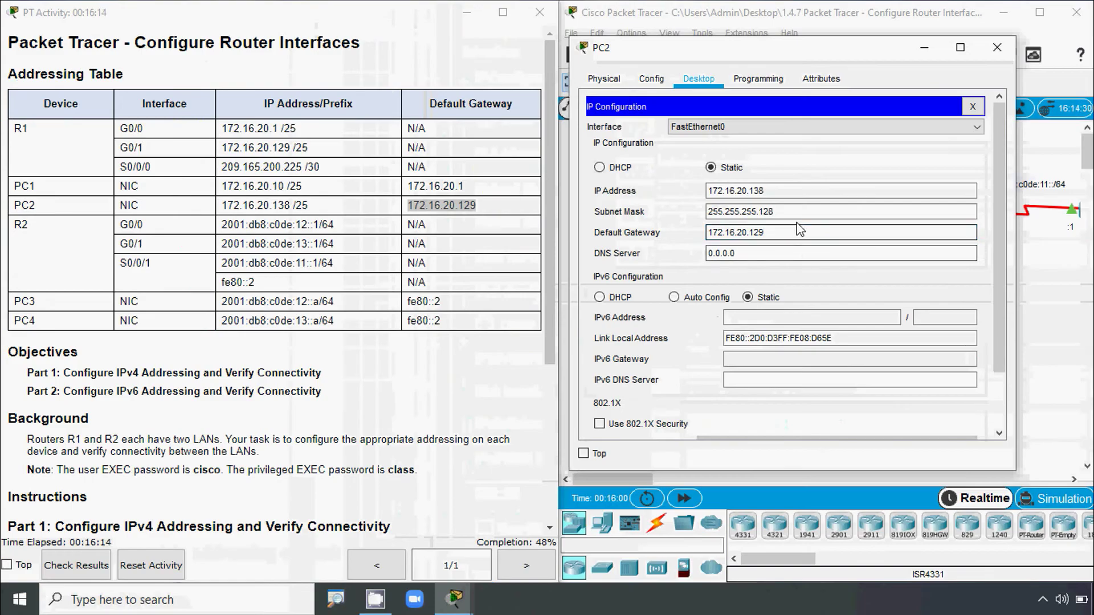
left_click(795, 211)
left_click(995, 51)
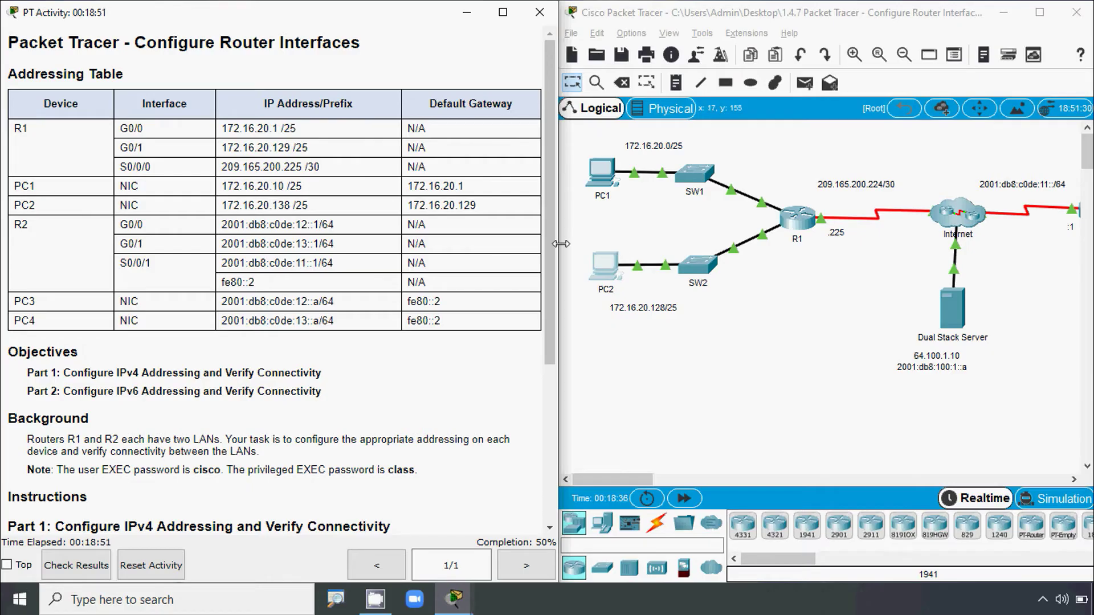
- Scroll to the addressing table, copy PC2's 172.16.20.138, and open PC1
left_click_drag(546, 166, 553, 318)
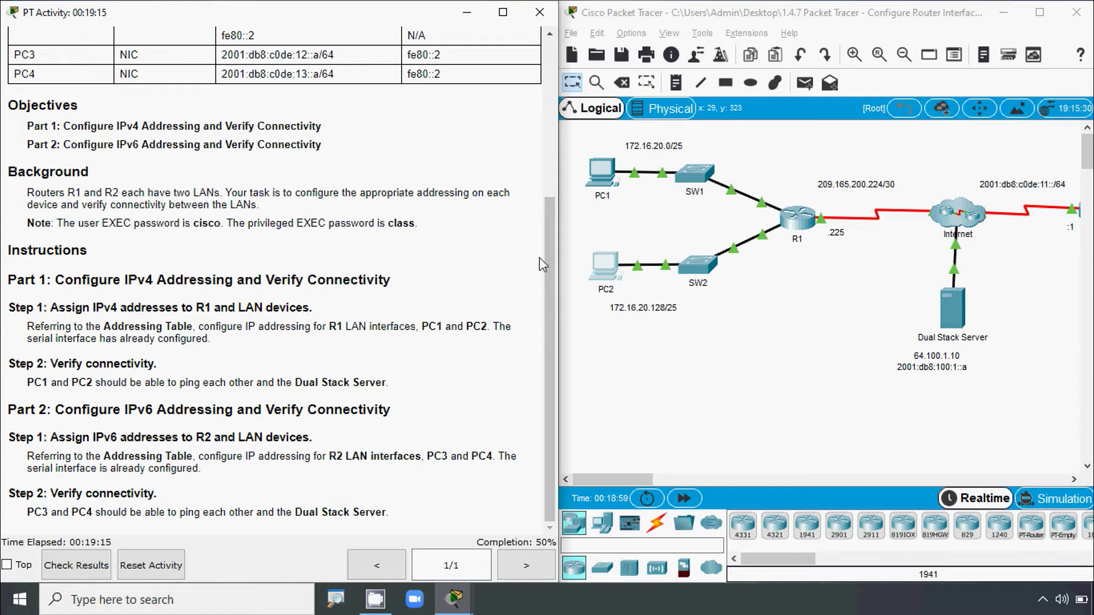
left_click_drag(548, 262, 551, 187)
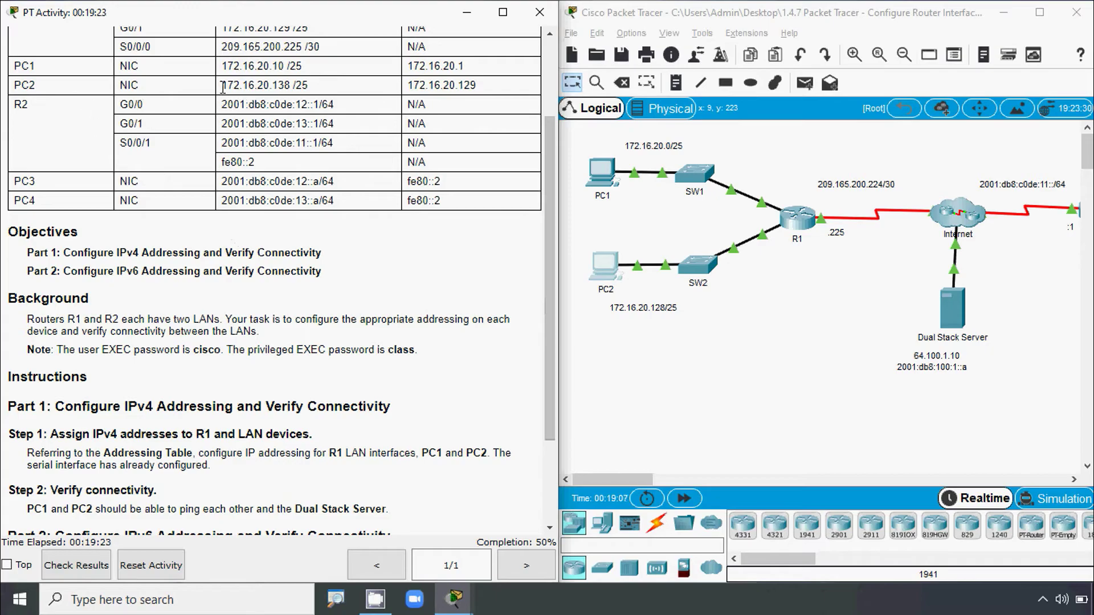
left_click_drag(223, 87, 287, 86)
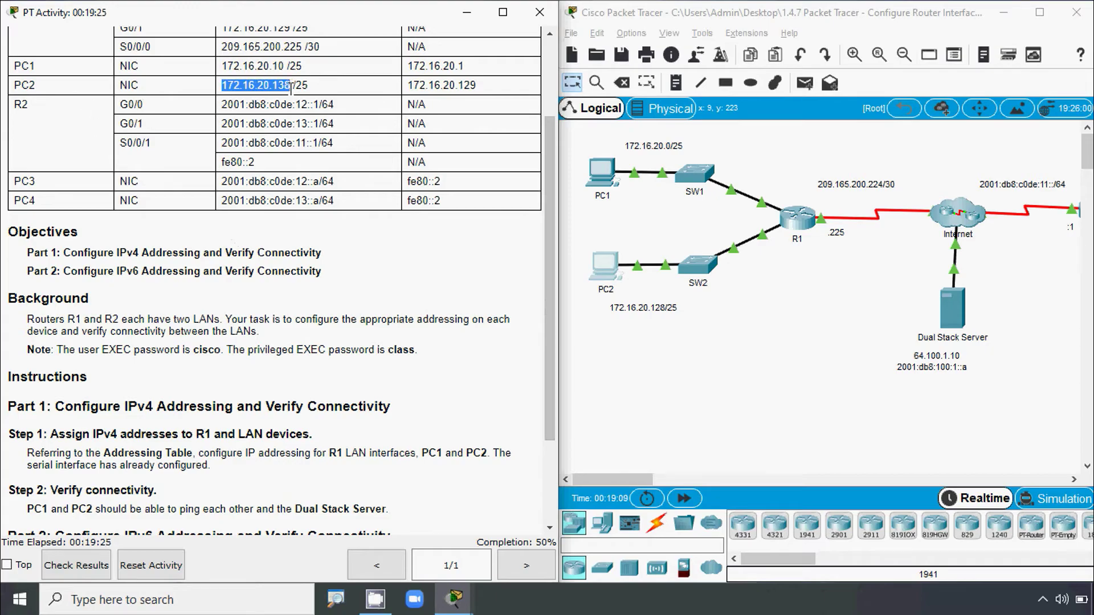
left_click(598, 173)
- From PC1's Command Prompt, ping PC2 at 172.16.20.138
left_click(667, 195)
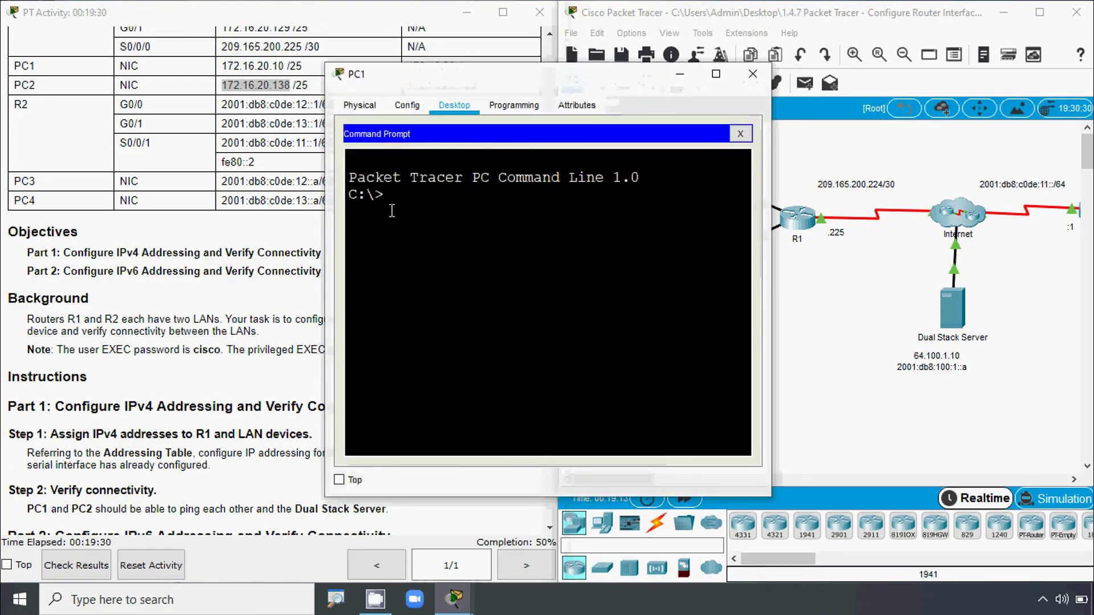
type("ping")
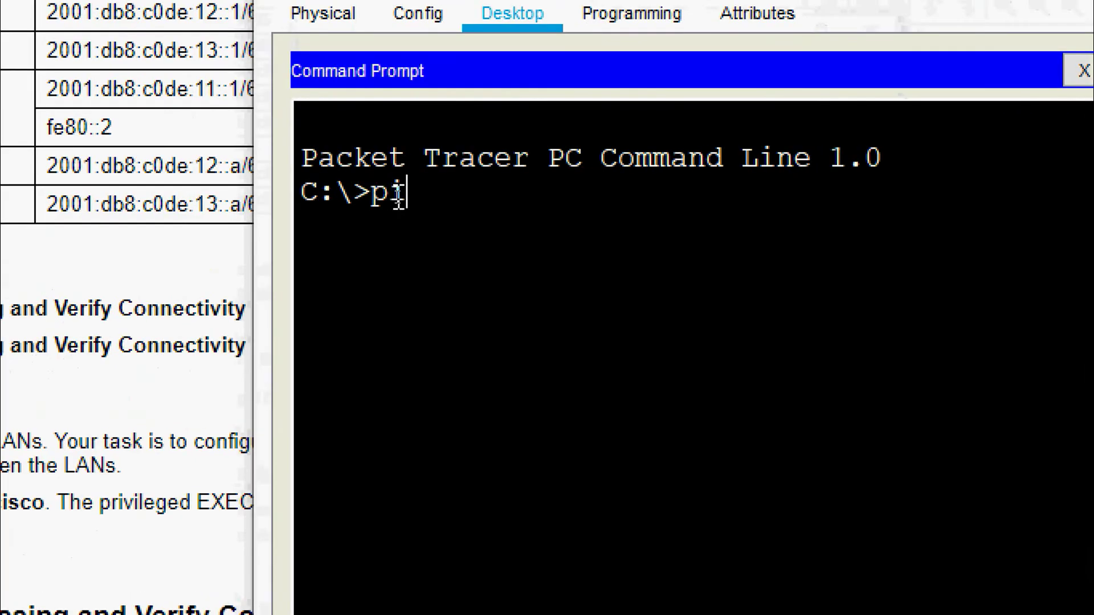
right_click(481, 200)
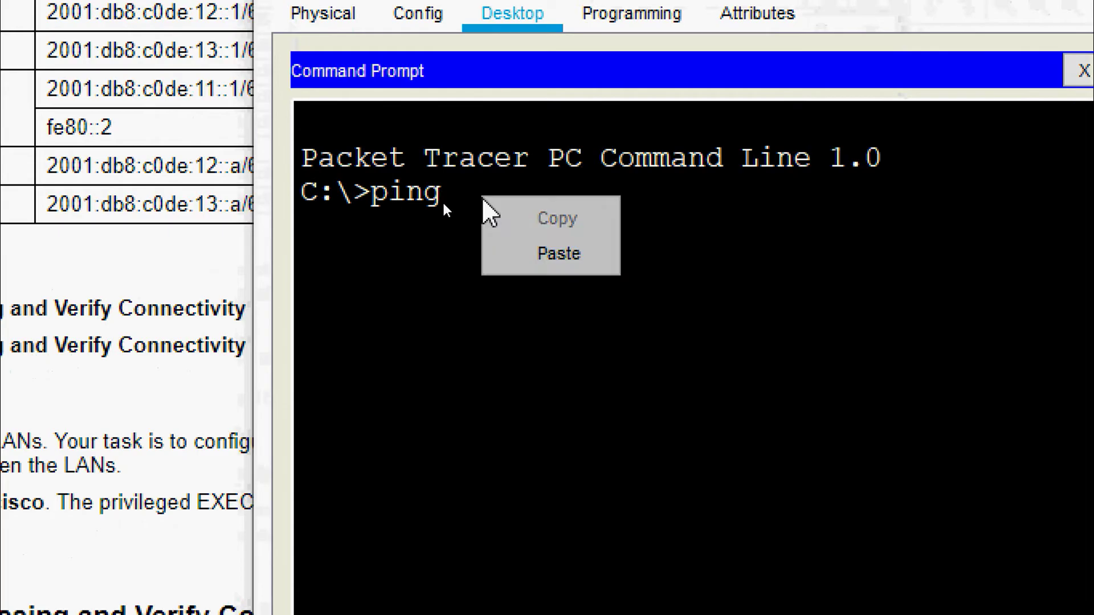
left_click(531, 251)
key("Return")
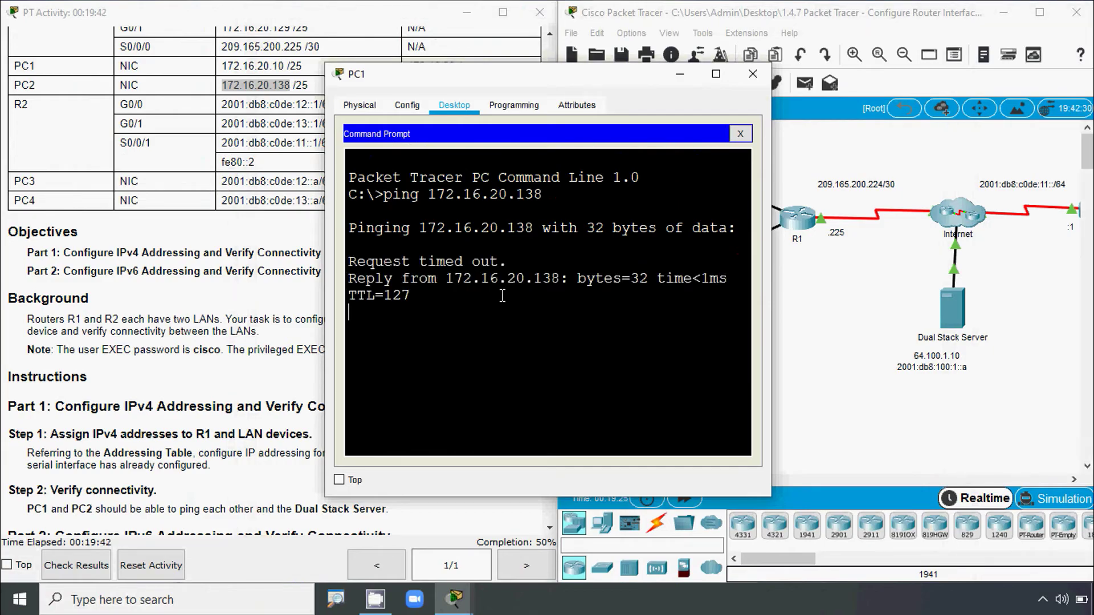
- Ping the Dual Stack Server at 64.100.1.10 from PC1, then close PC1's window
left_click_drag(771, 317, 968, 317)
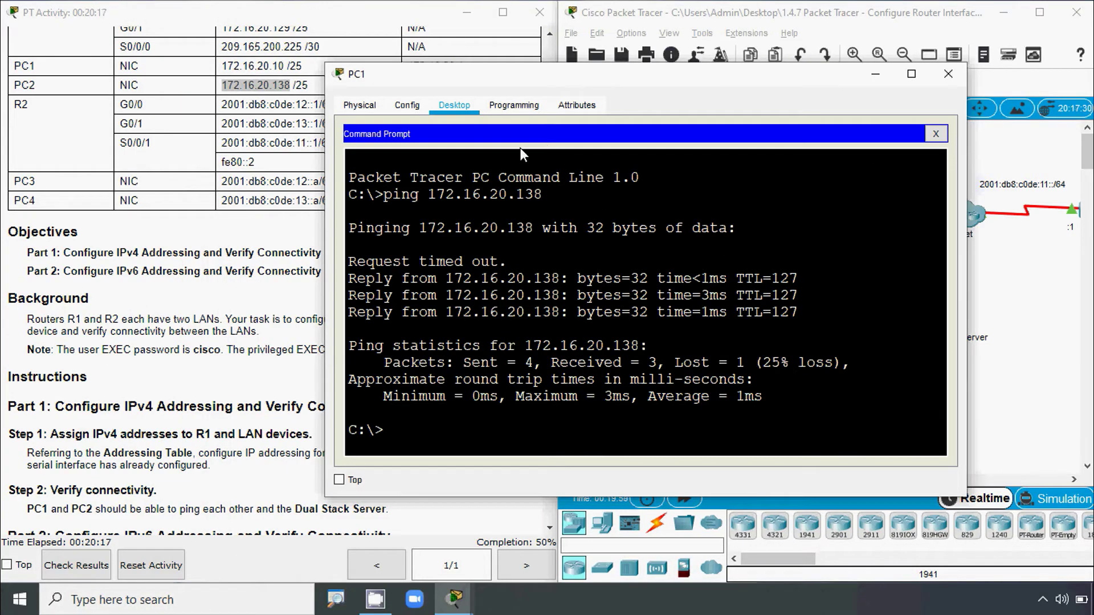
left_click(1029, 403)
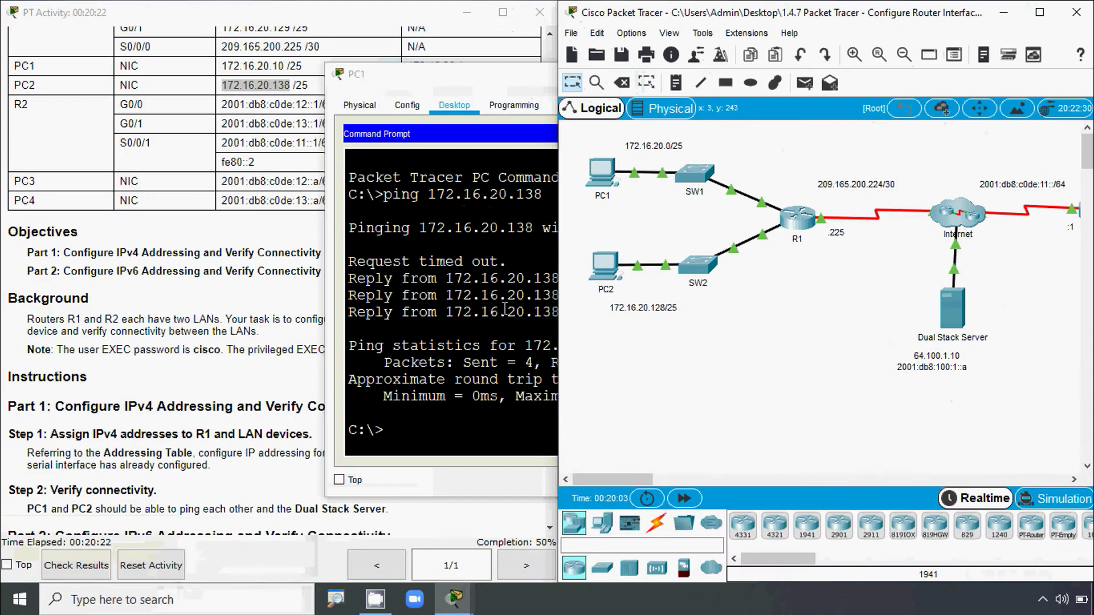
left_click(533, 181)
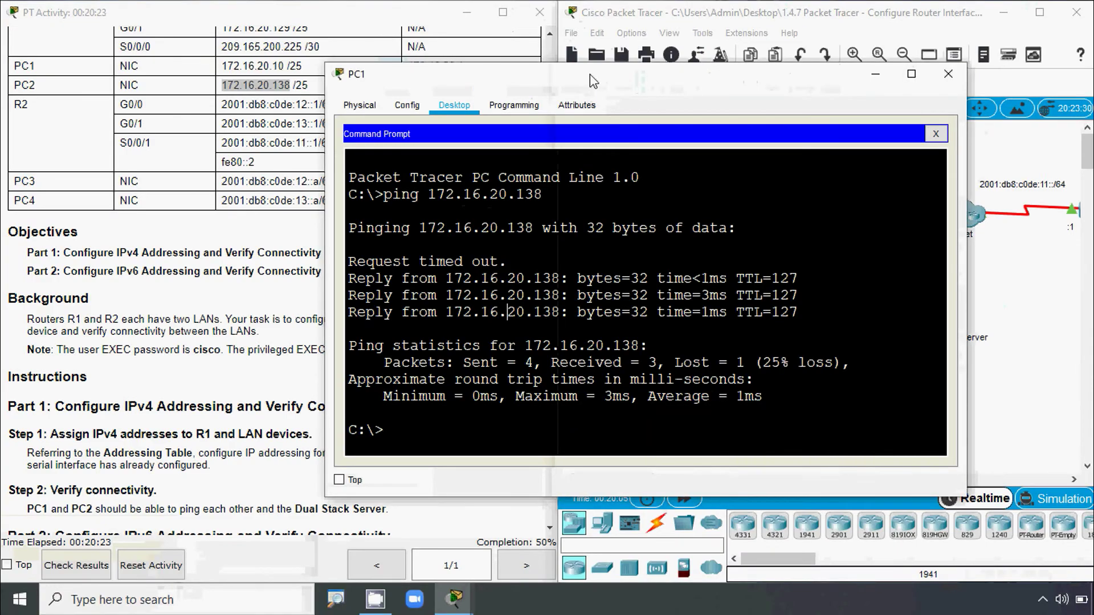
left_click_drag(590, 74, 427, 61)
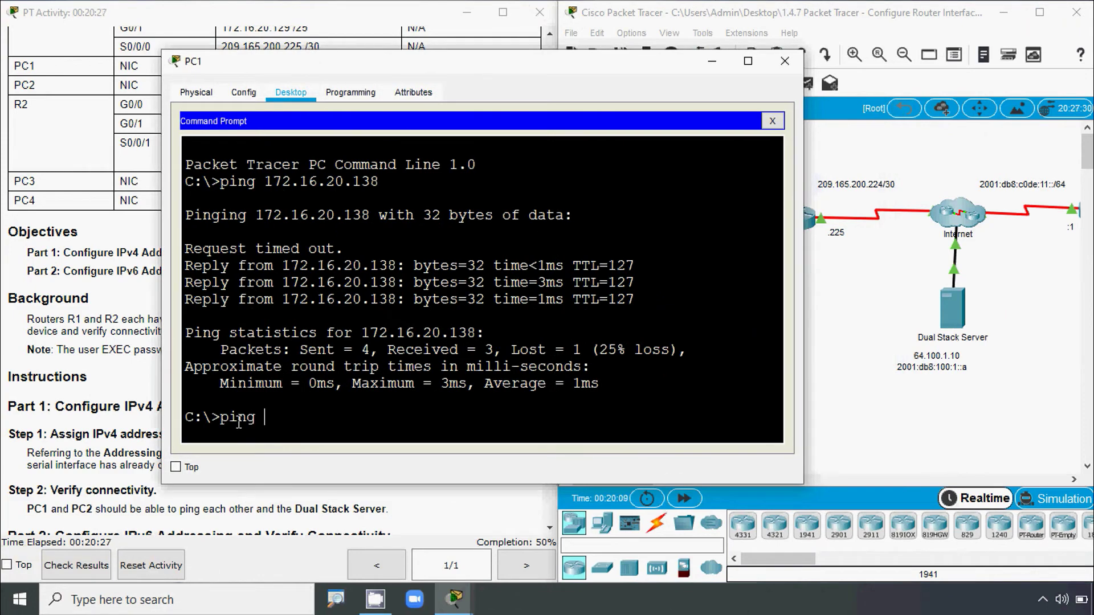
type("ping 64.100")
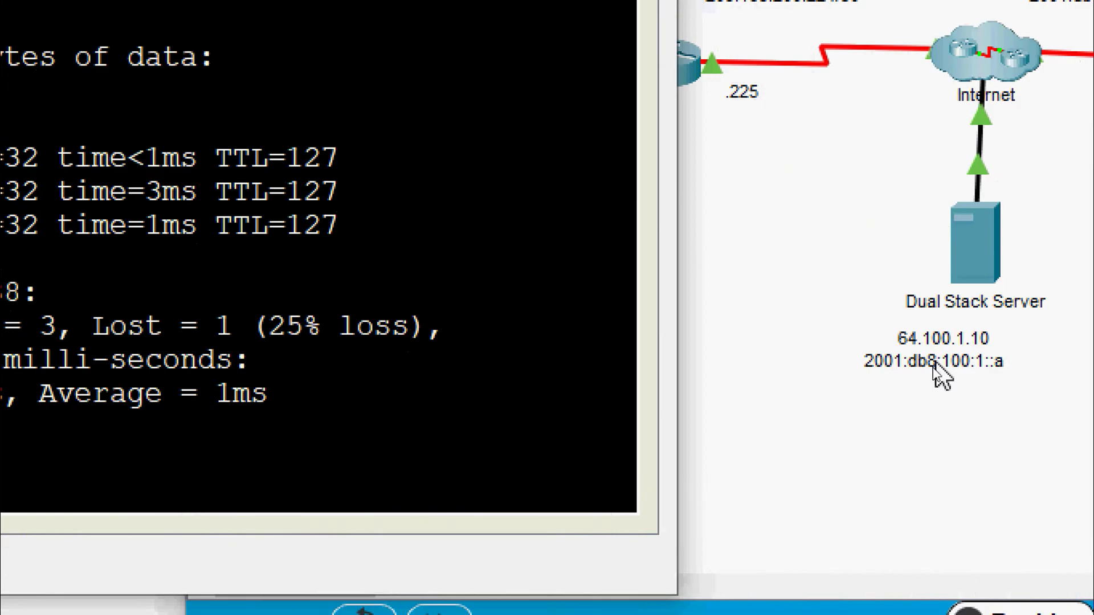
type(".1.10")
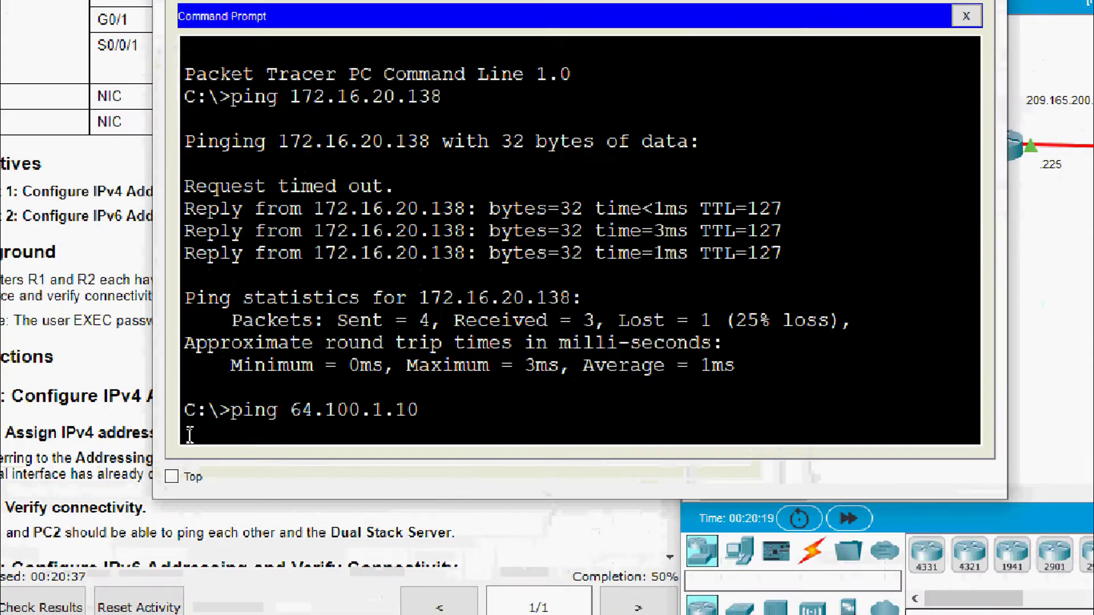
key("Return")
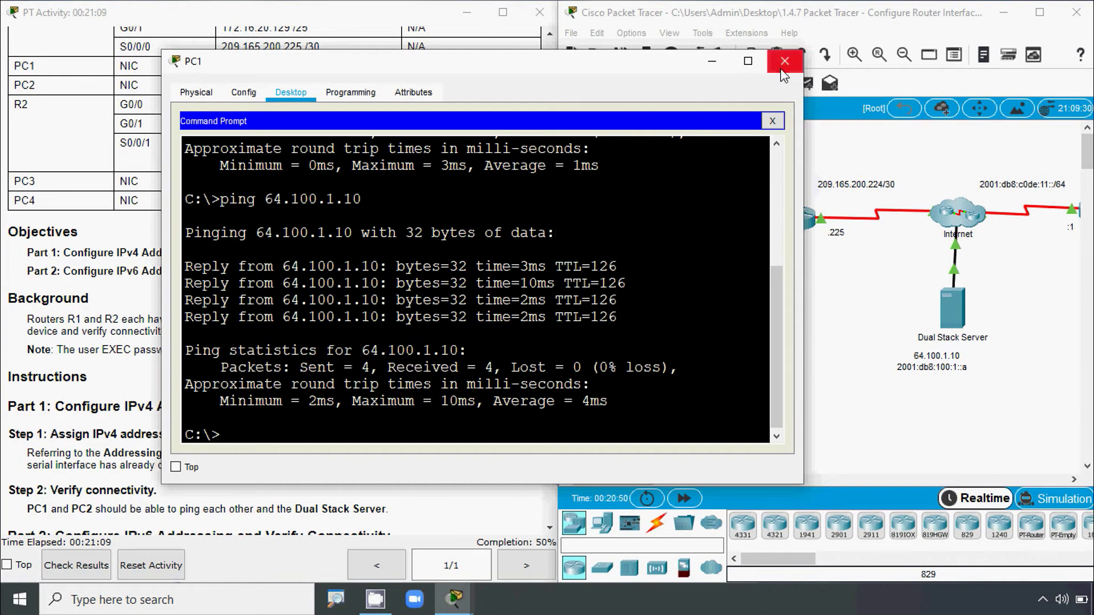
left_click(784, 63)
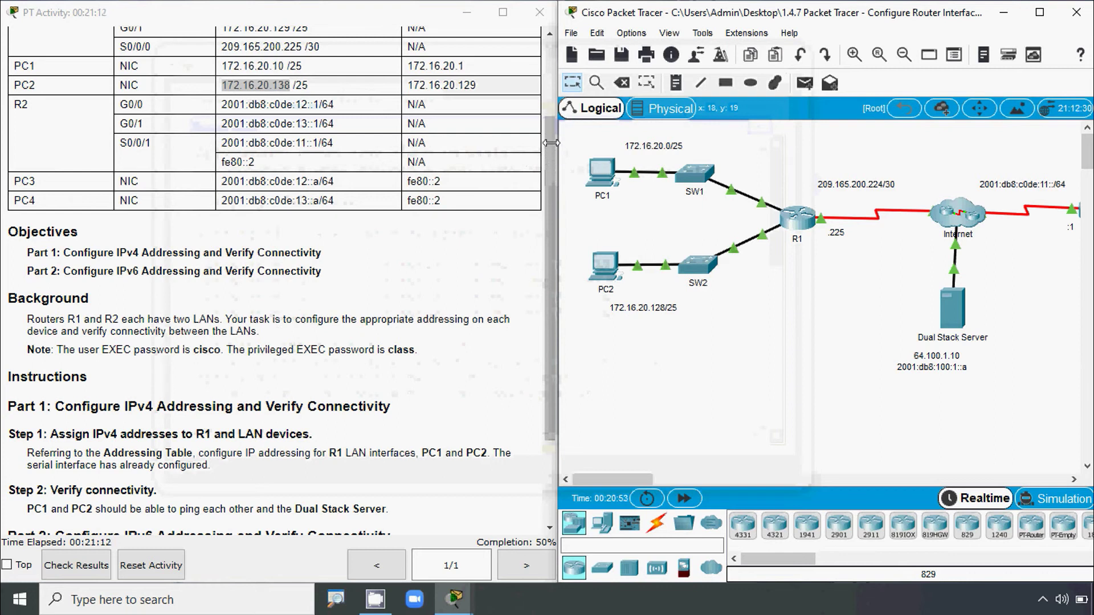
- Scroll the instructions to Part 2 and pan the topology to show R2, SW3, SW4, PC3 and PC4
left_click_drag(546, 145, 539, 268)
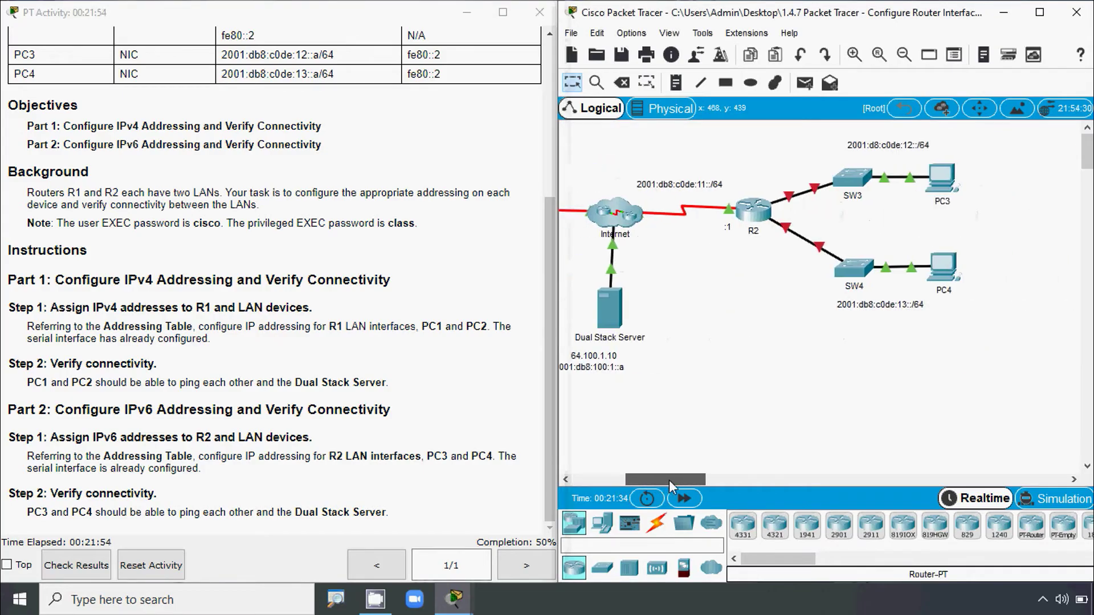
left_click_drag(669, 482, 676, 481)
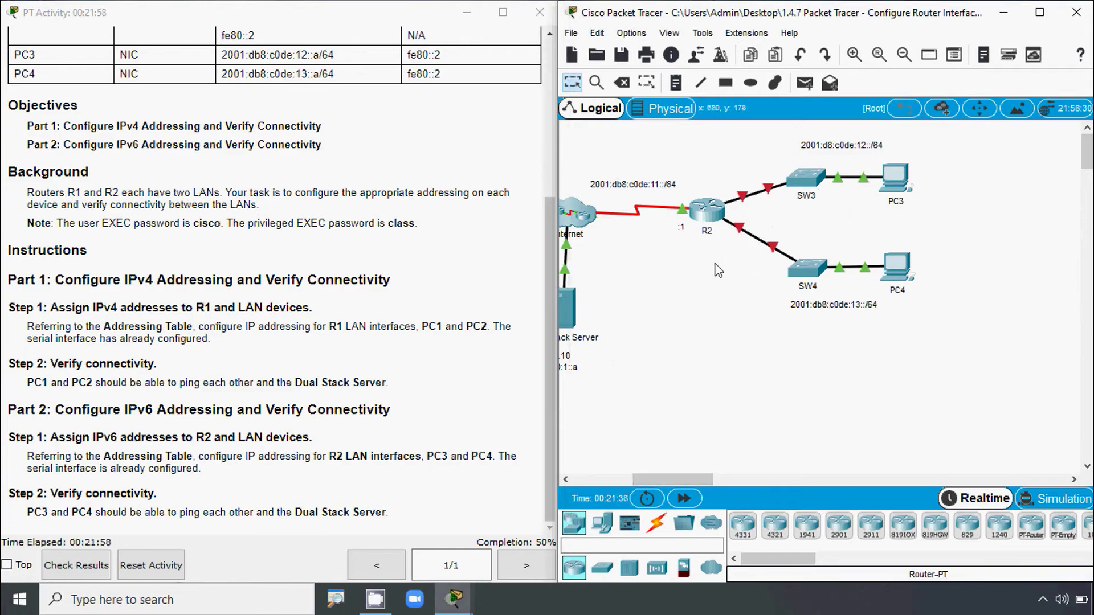
mouse_move(747, 206)
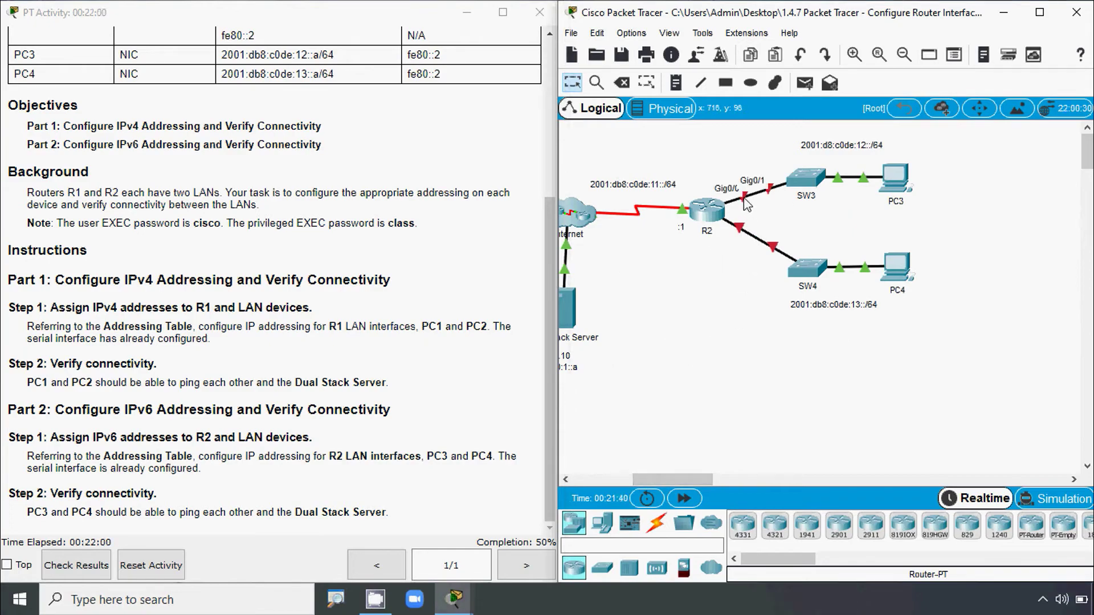
mouse_move(741, 234)
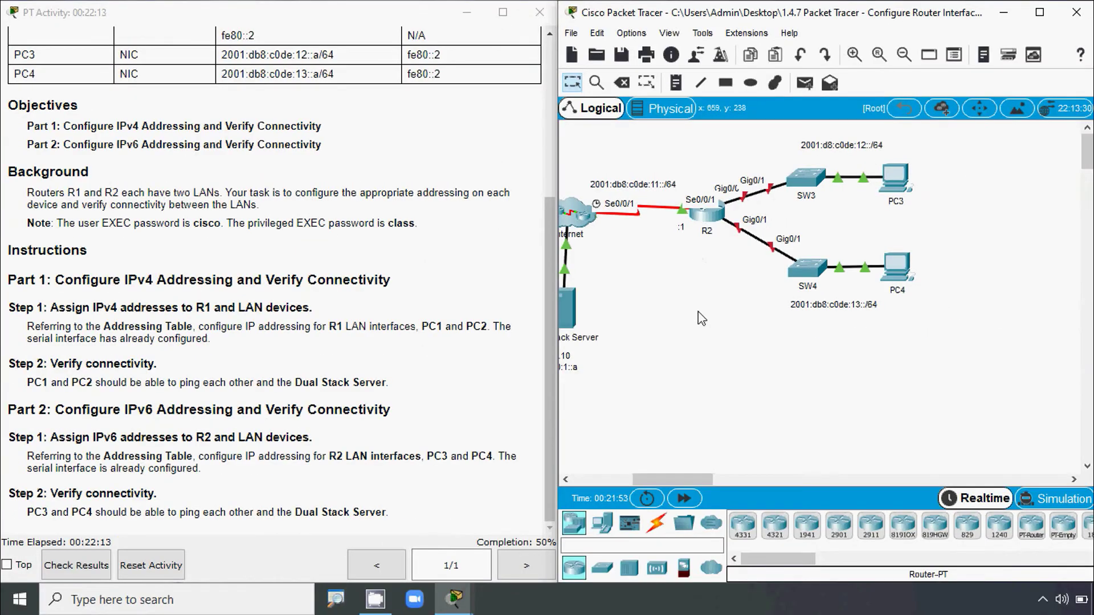
- Scroll up to the addressing table, copy R2's G0/0 IPv6 address, and open R2
left_click(550, 216)
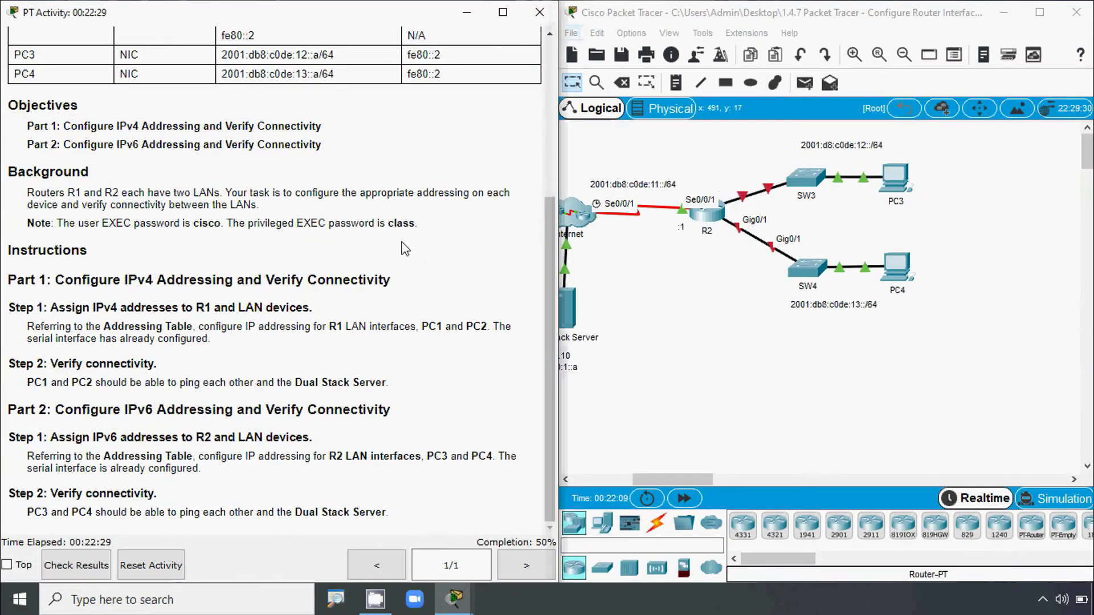
left_click_drag(550, 217, 554, 57)
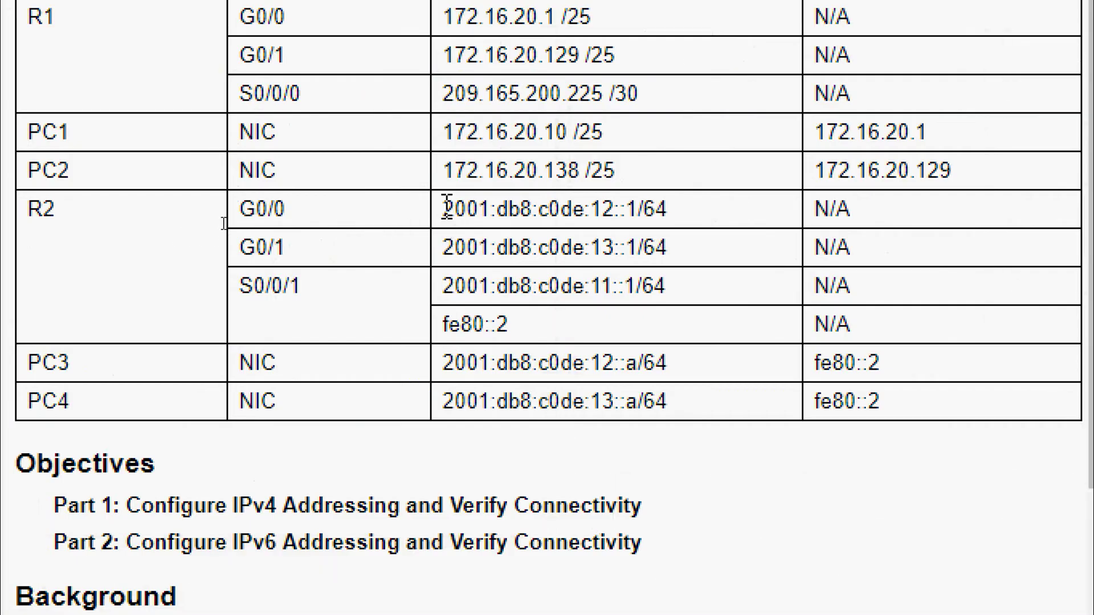
left_click_drag(447, 205, 670, 210)
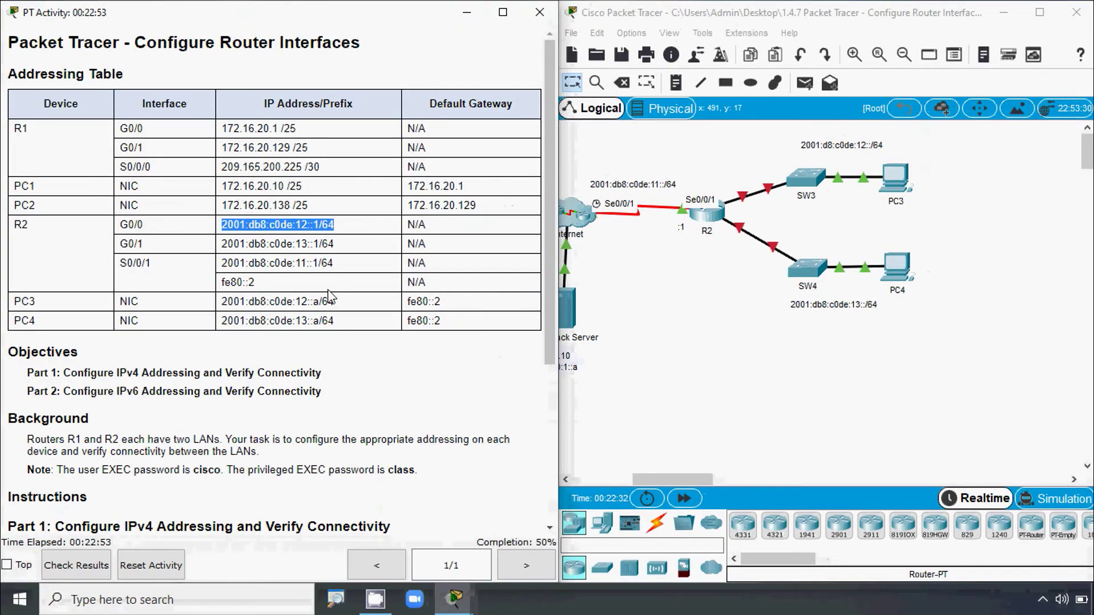
left_click(710, 221)
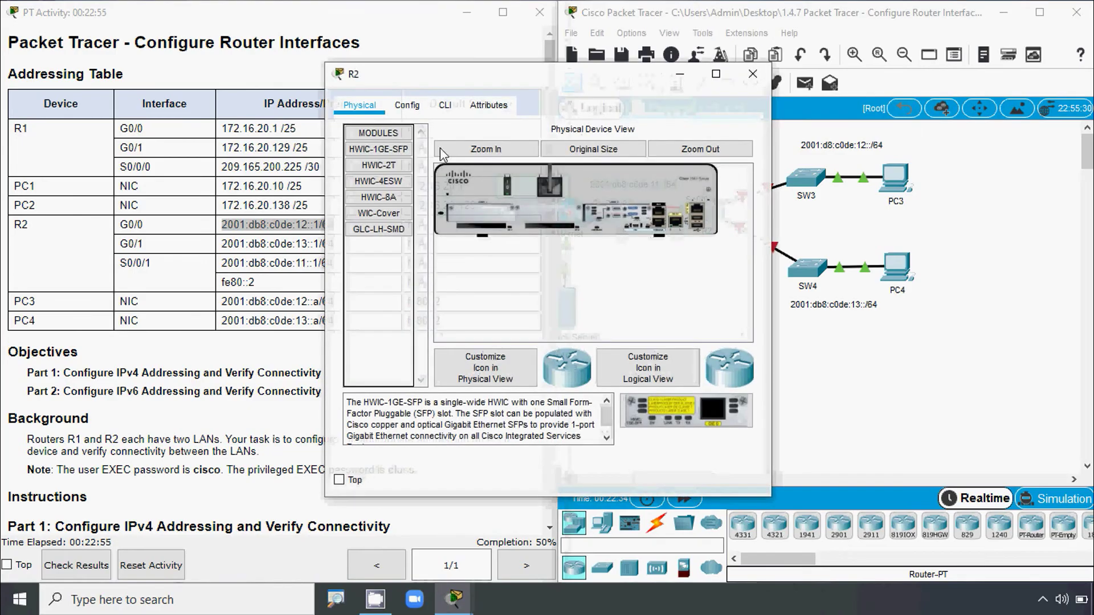
- Log in to R2's console with the console and enable passwords and enter global configuration mode
left_click(446, 106)
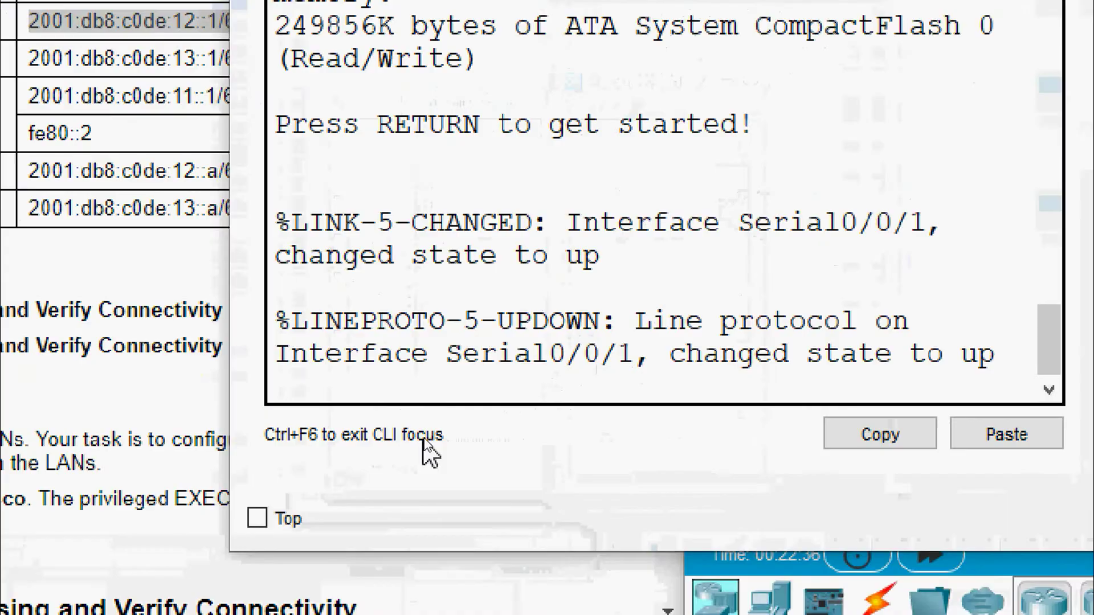
key("Return")
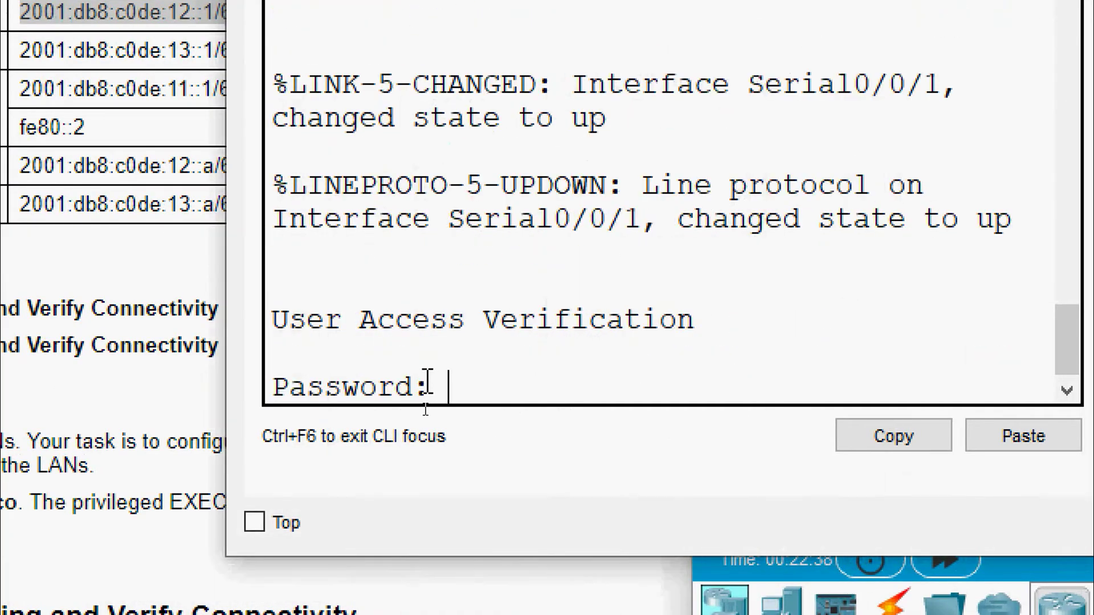
type("cisco")
key("Return")
type("ena")
key("Tab")
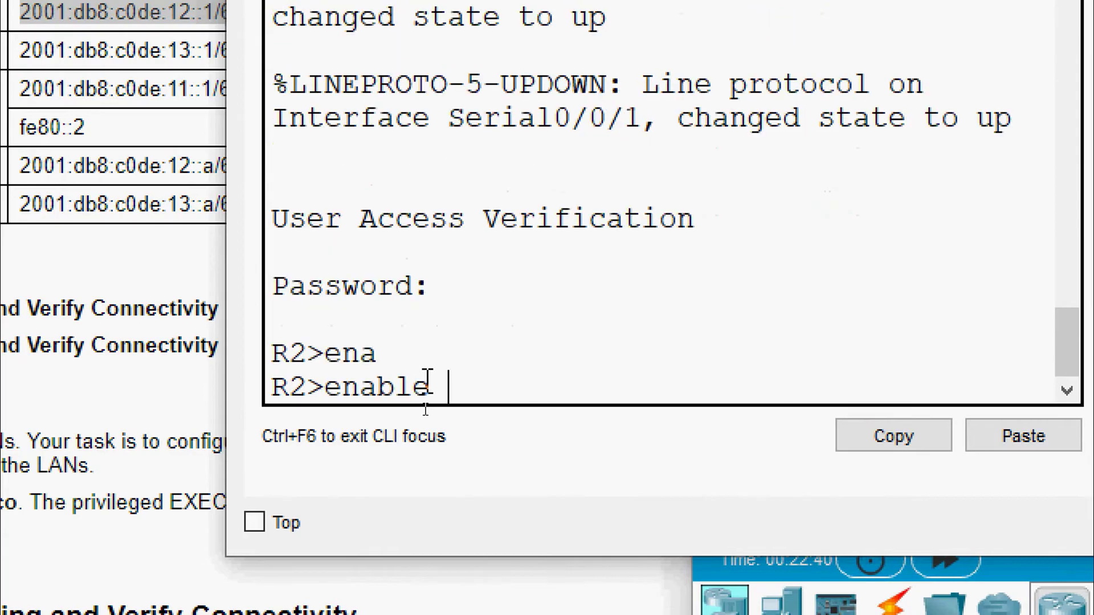
key("Return")
type("class")
key("Return")
type("conf")
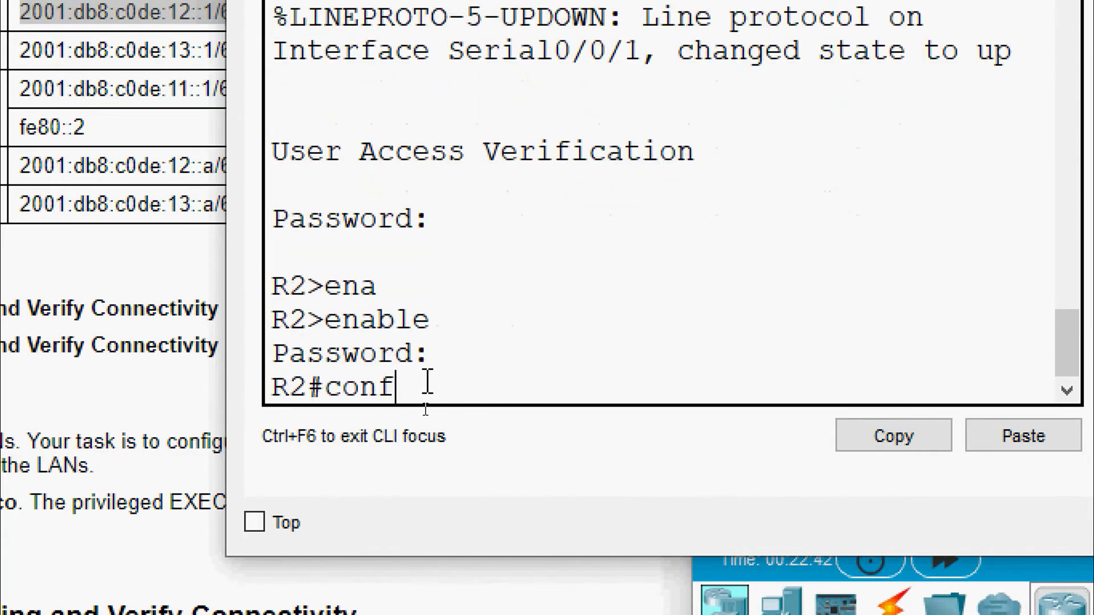
key("Tab")
type("t")
key("Tab")
key("Return")
- Assign 2001:db8:c0de:12::1/64 to interface GigabitEthernet0/0
type("inter")
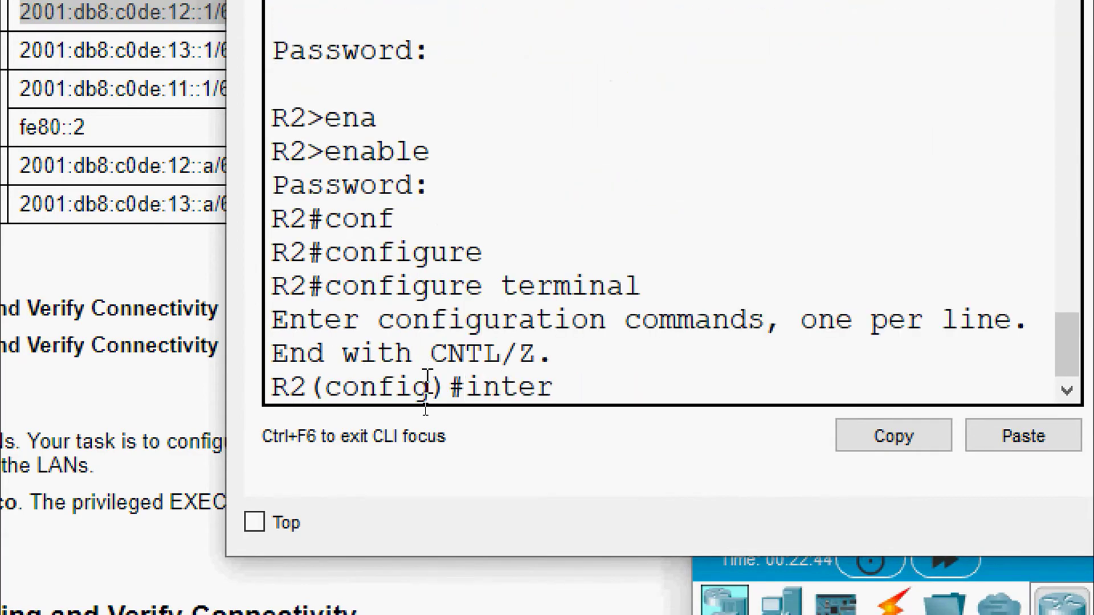
key("Tab")
type("g")
key("Tab")
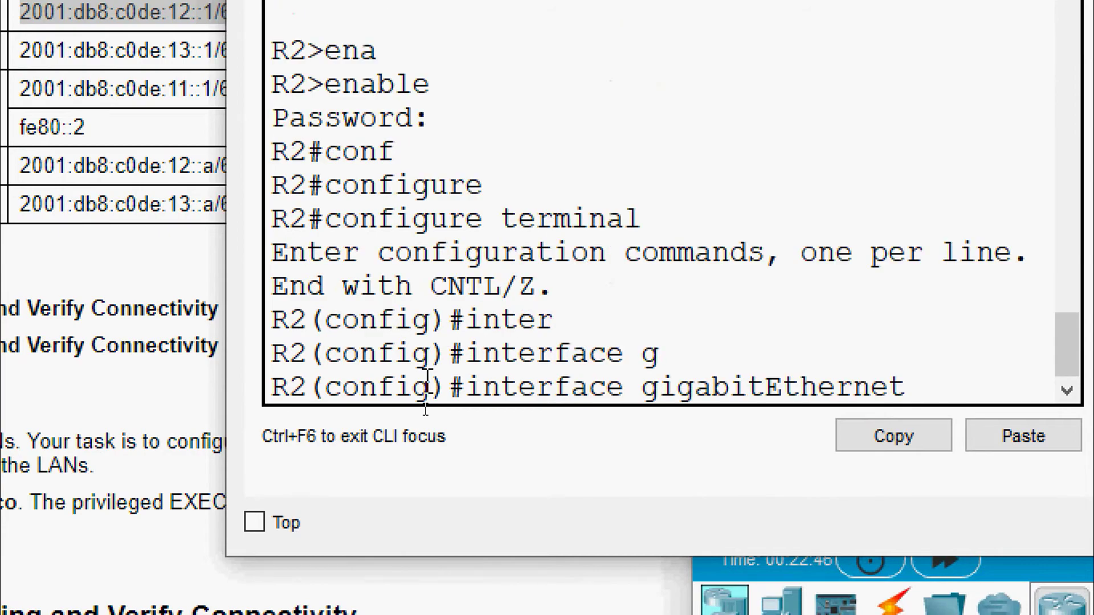
type("0/0")
key("Return")
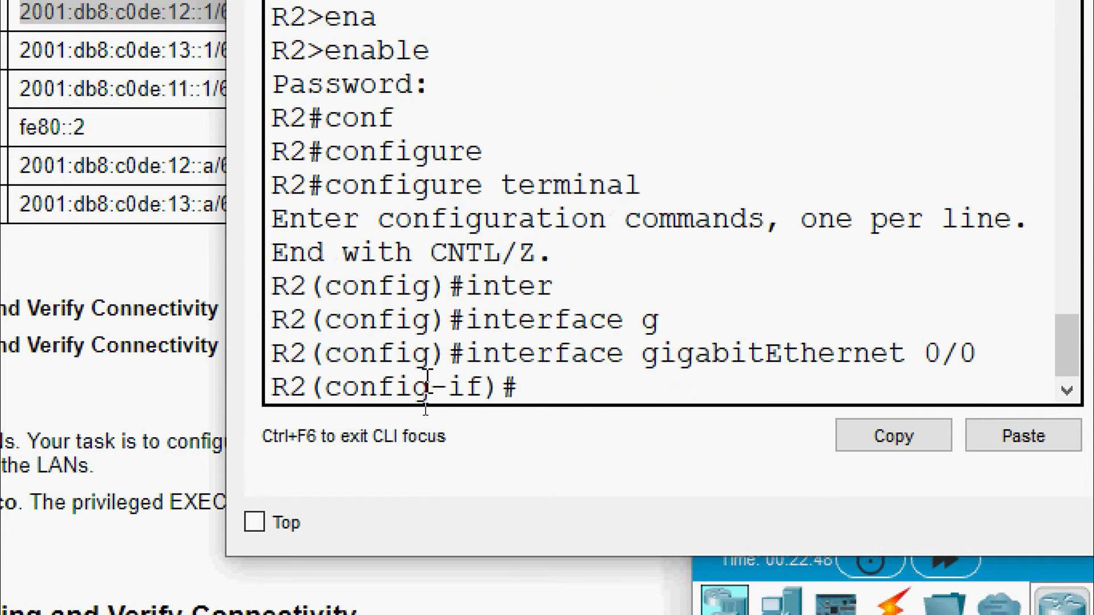
type("ipv")
key("Tab")
type("ad")
key("Tab")
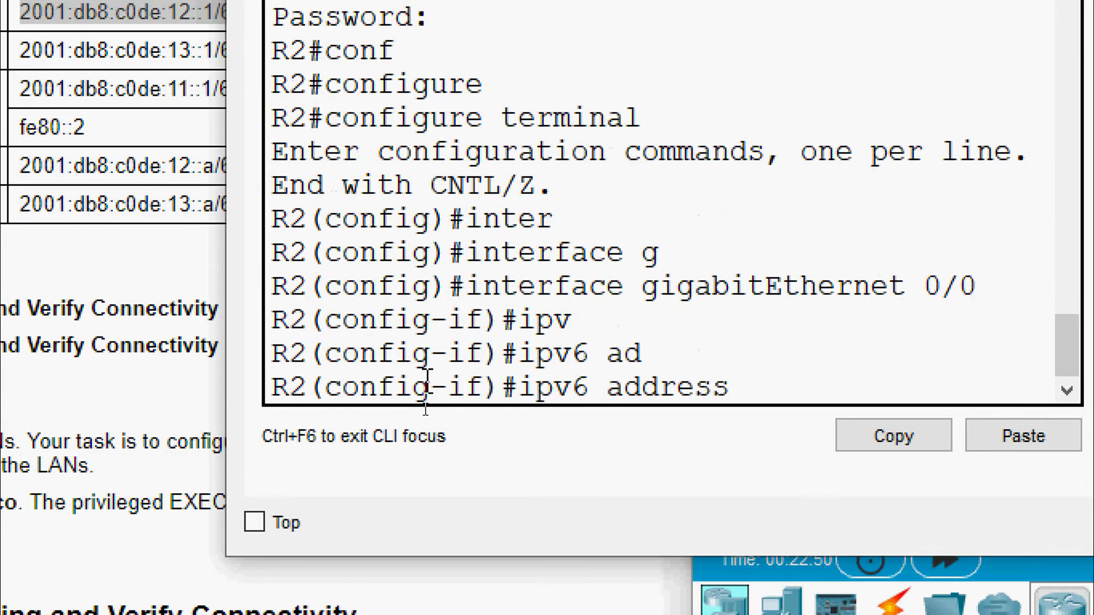
right_click(759, 383)
left_click(798, 441)
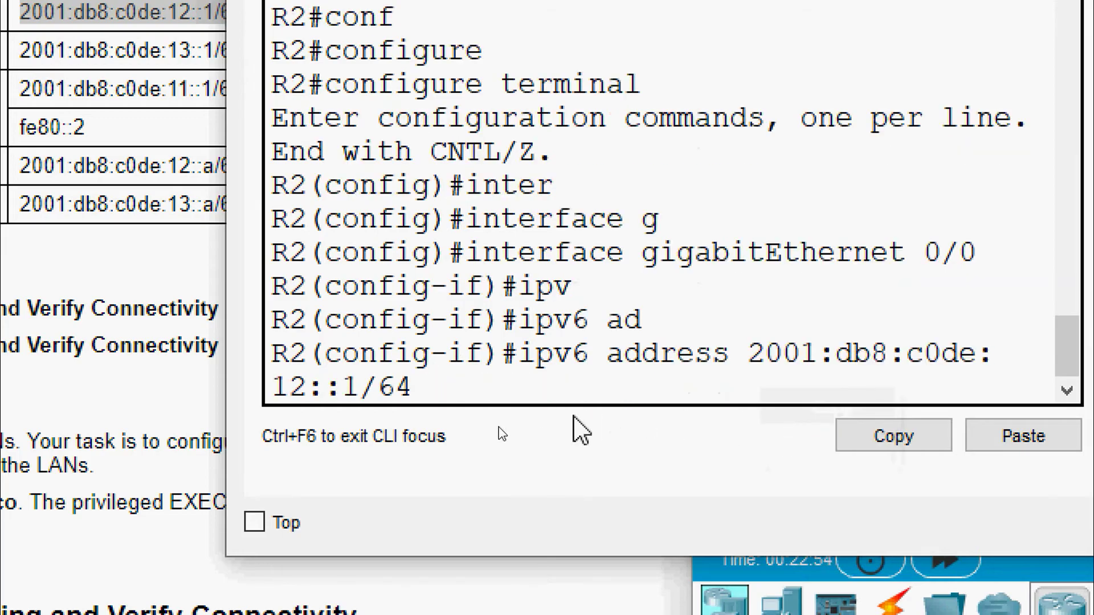
key("Return")
- Add link-local address fe80::2 to G0/0 and bring it up with no shutdown
type("ipv")
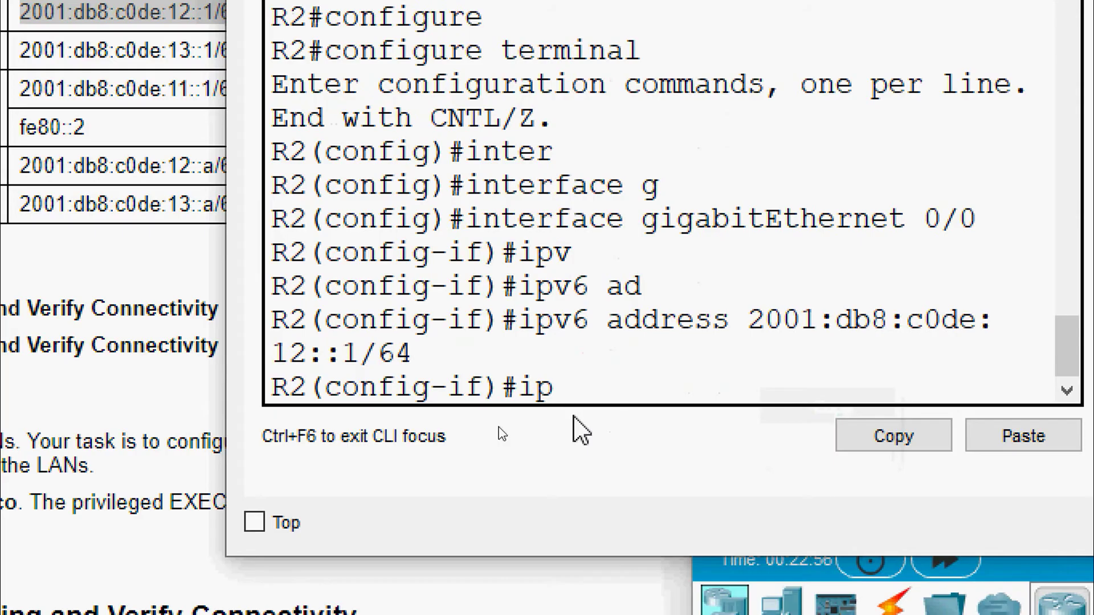
key("Tab")
type("ad")
key("Tab")
type("fe")
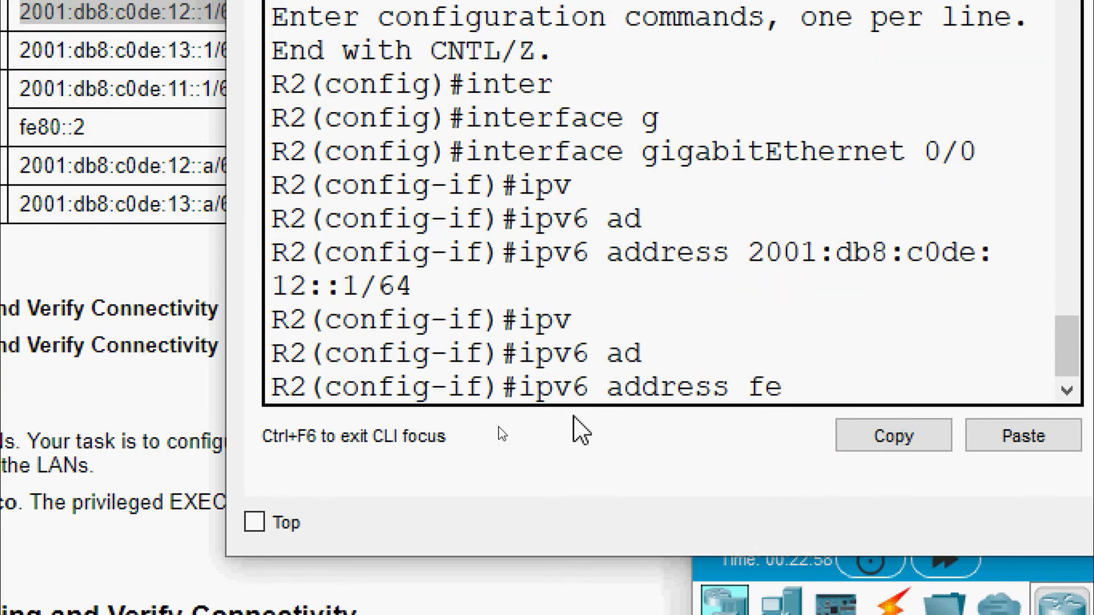
type("80::2")
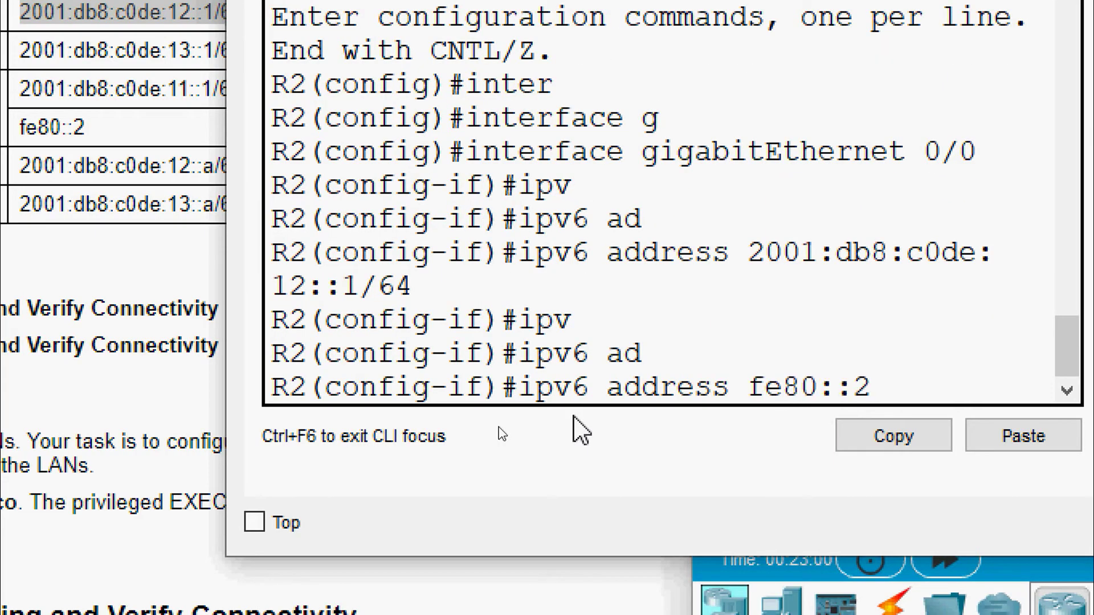
type(" link")
key("Tab")
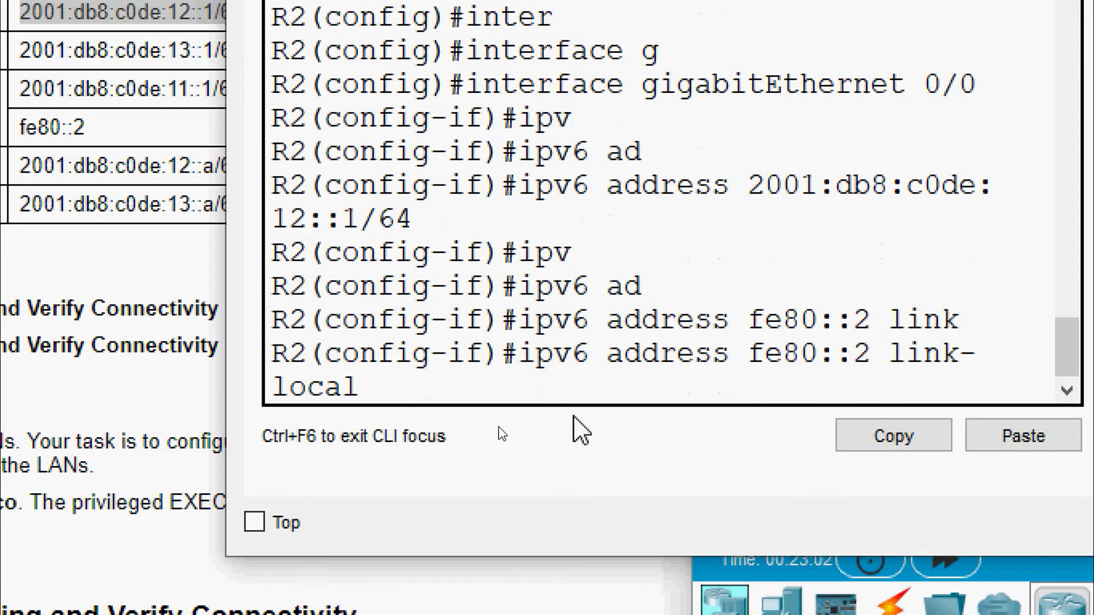
key("Return")
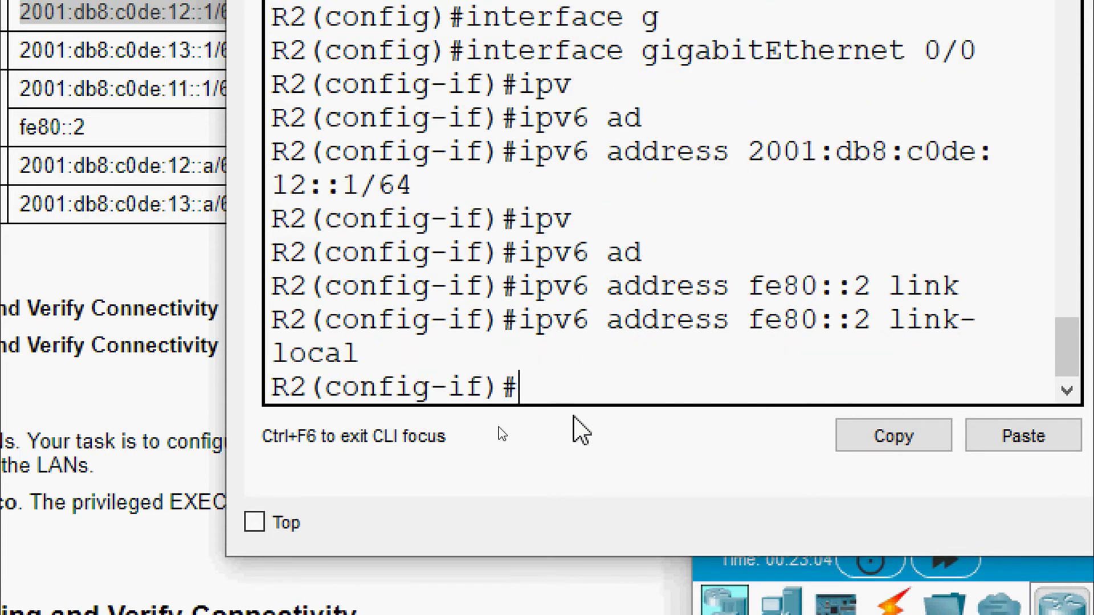
type("no sh")
key("Tab")
key("Return")
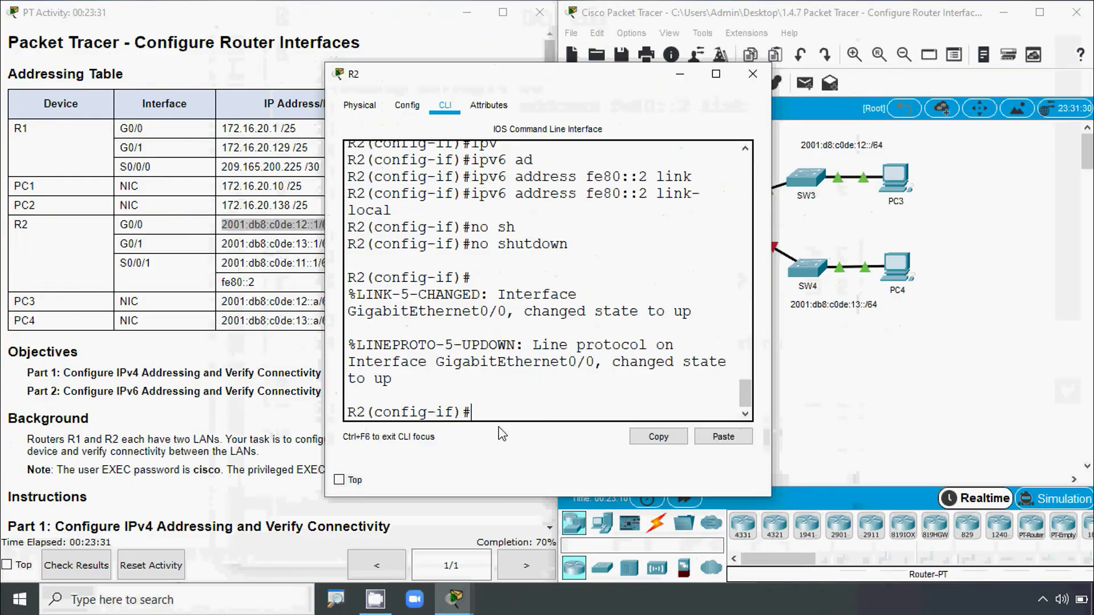
- Copy R2's G0/1 address from the addressing table and switch to interface GigabitEthernet0/1
left_click(267, 288)
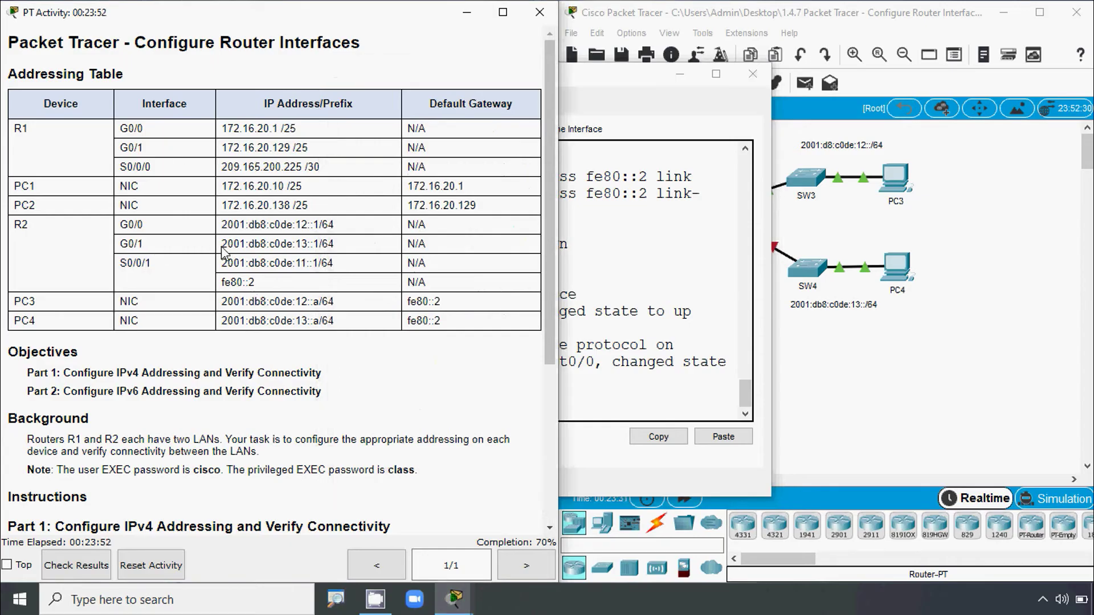
left_click_drag(222, 245, 332, 247)
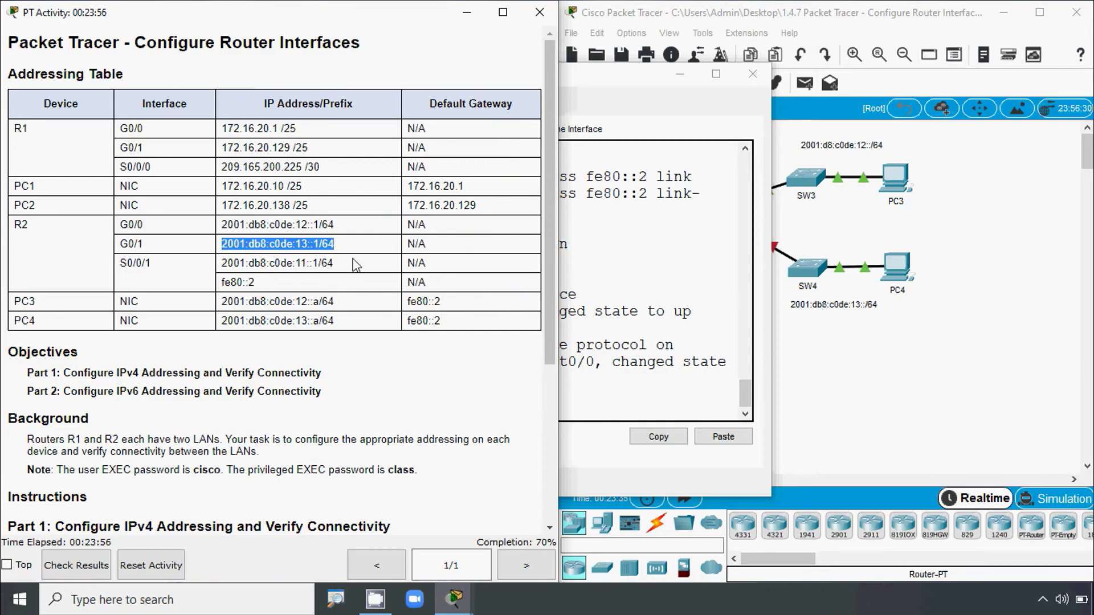
left_click(596, 296)
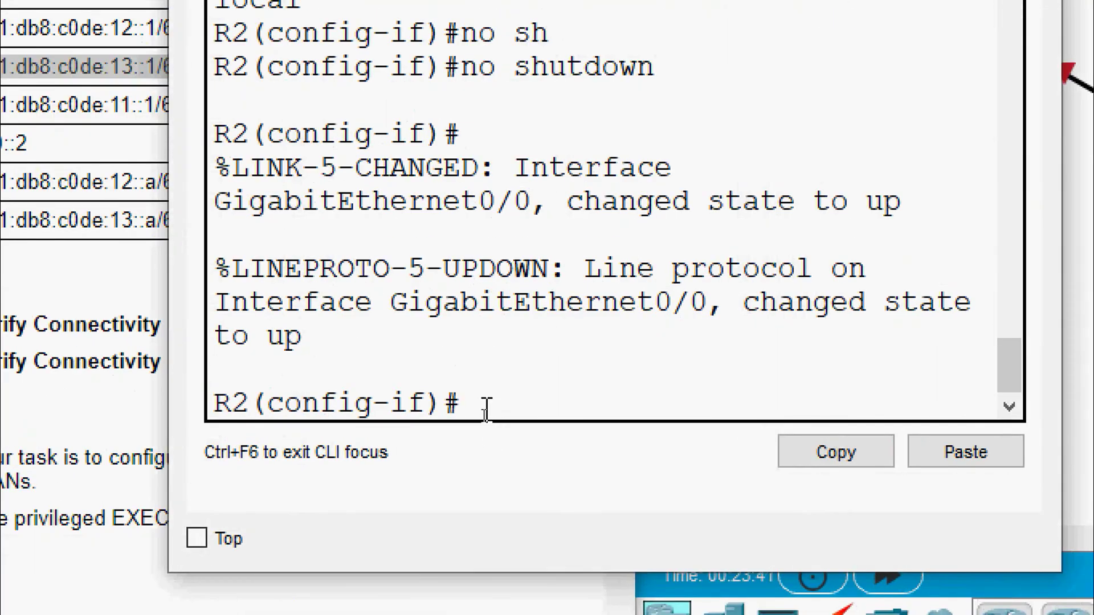
type("exit")
key("Return")
type("inter")
key("Tab")
type("f")
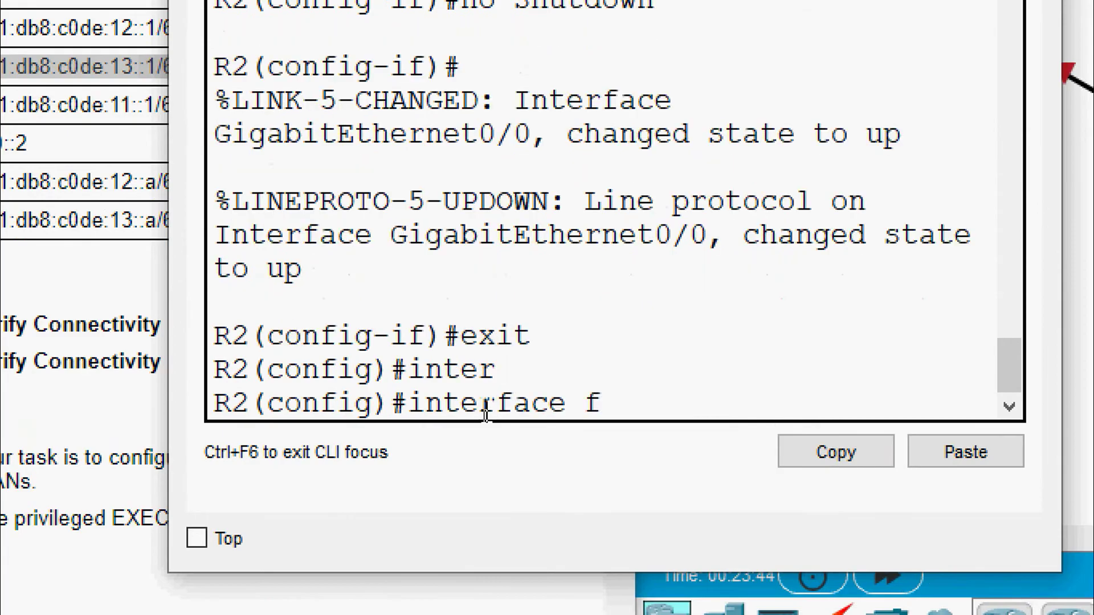
key("BackSpace")
type("g")
key("Tab")
type("0/1")
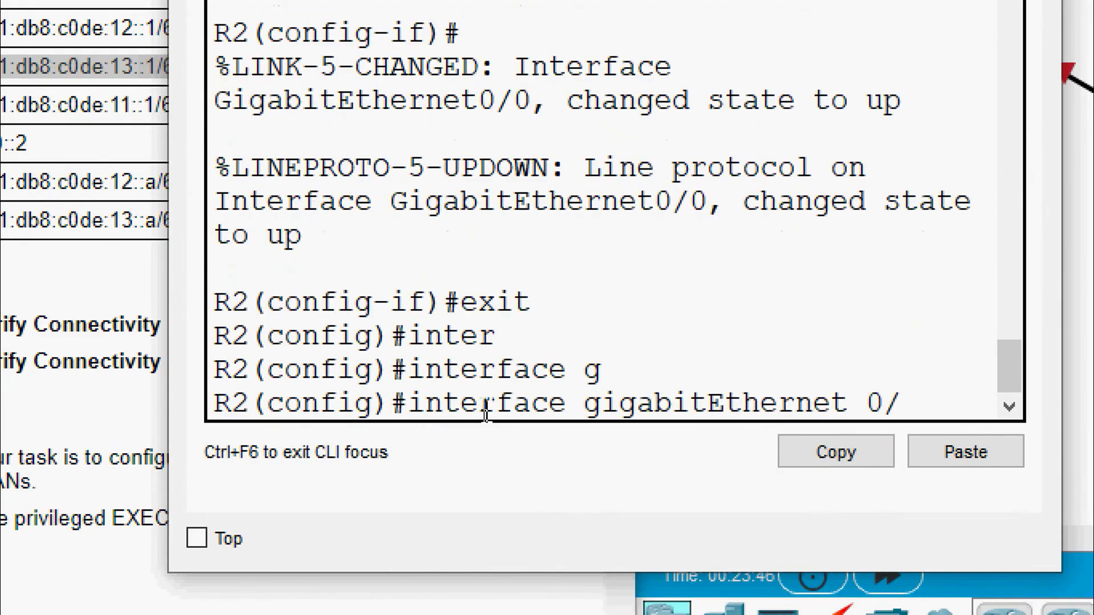
key("Return")
- Assign 2001:db8:c0de:13::1/64 to G0/1
type("ipv")
key("Tab")
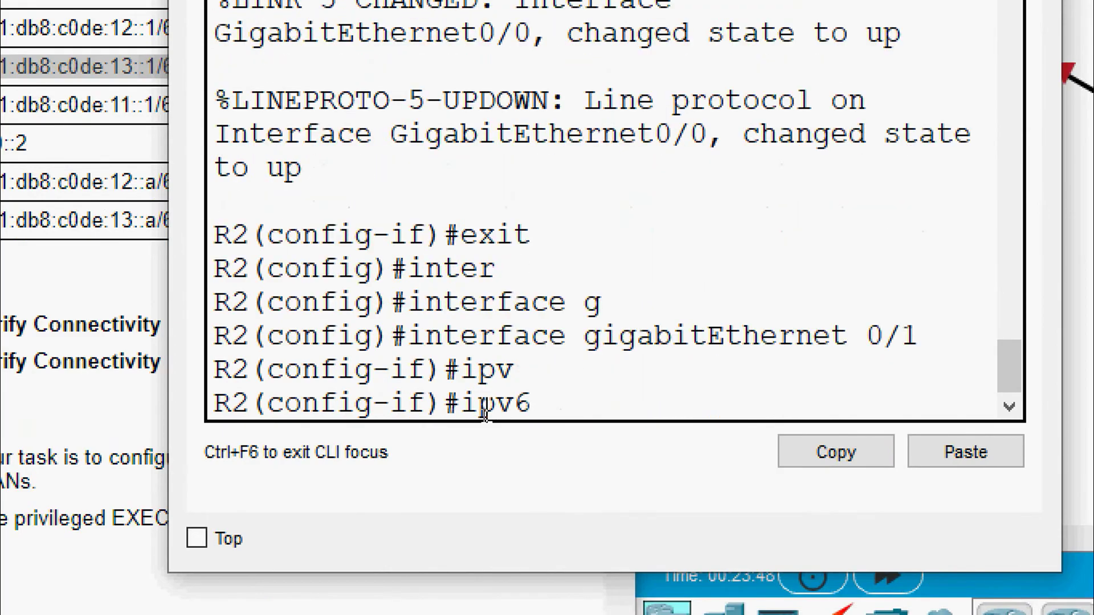
type("ad")
key("Tab")
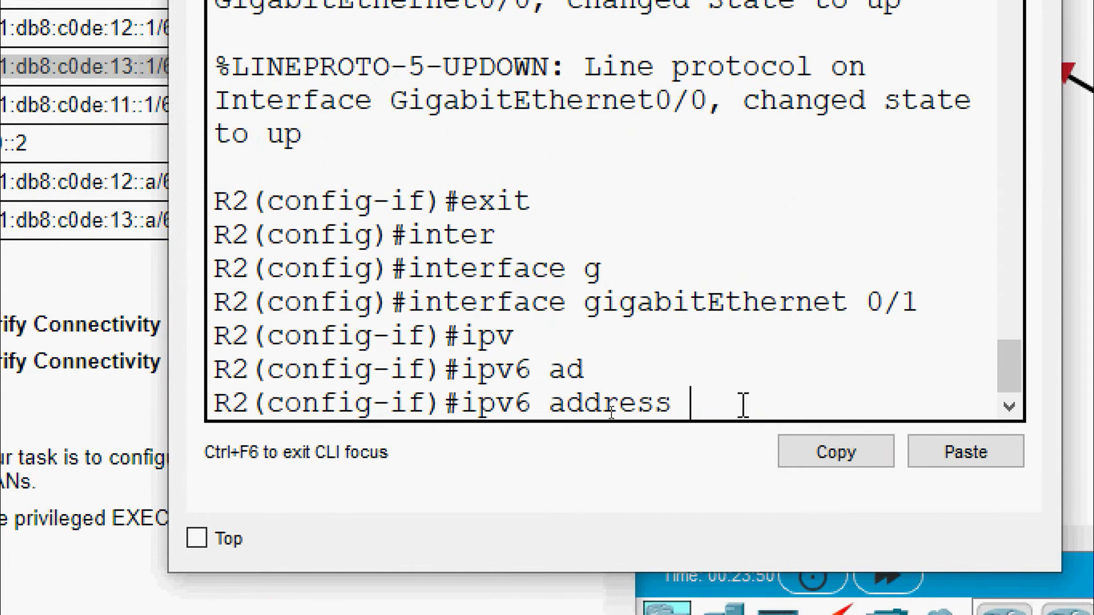
right_click(740, 404)
left_click(784, 457)
key("Return")
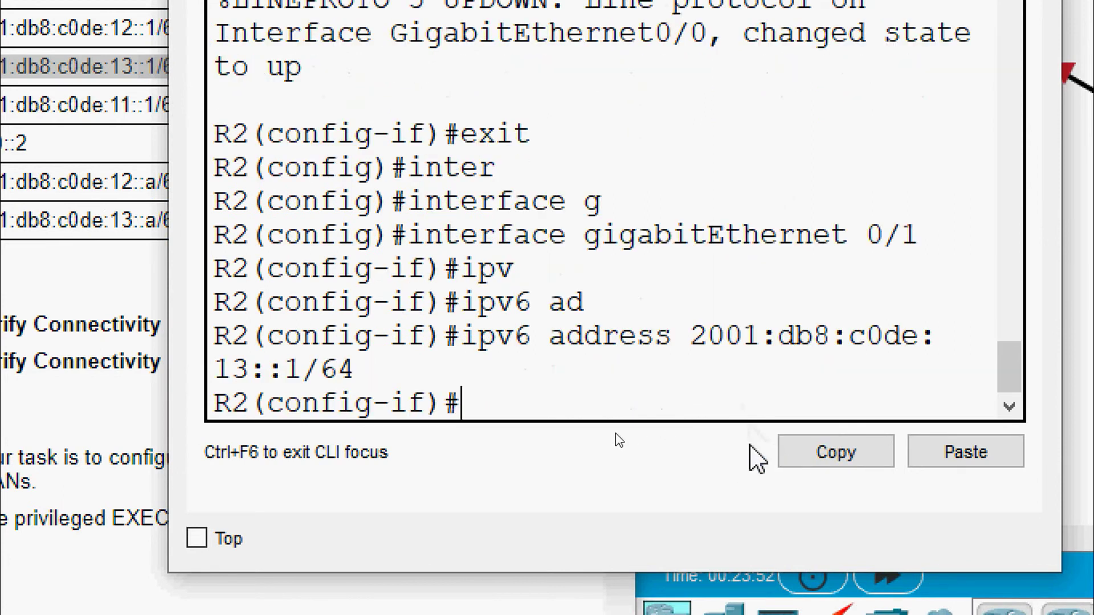
- Add link-local address fe80::2 to G0/1
type("ipv")
key("Tab")
type("ad")
key("Tab")
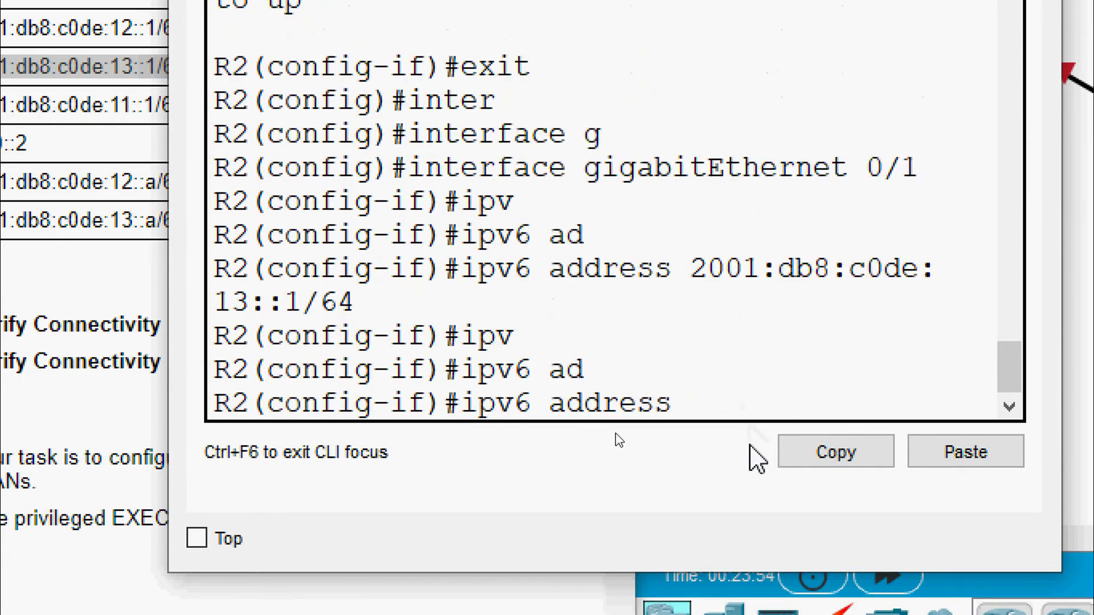
type("fe80")
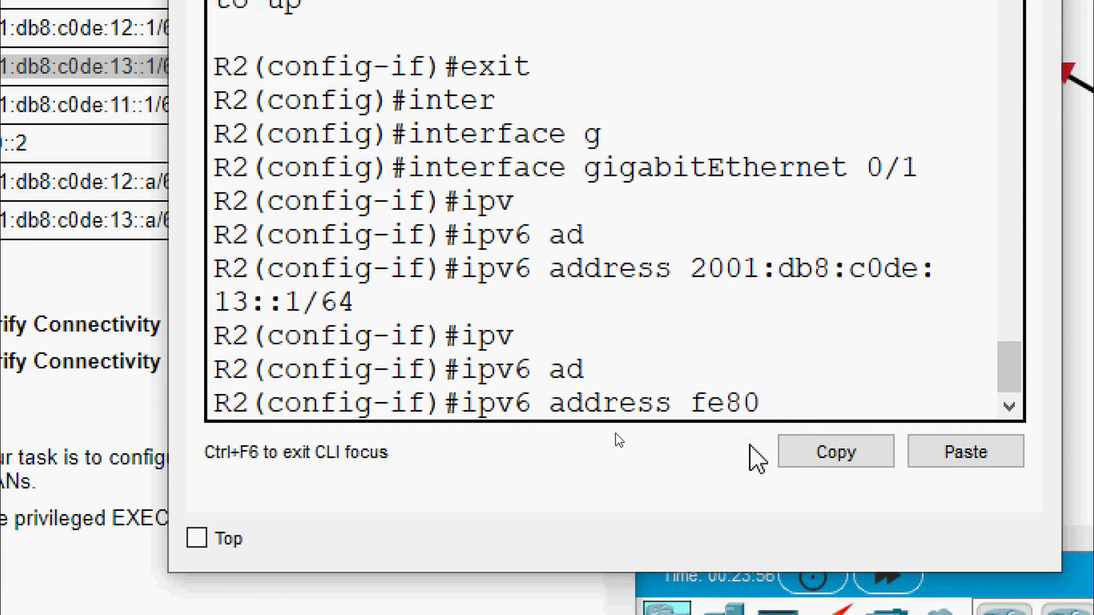
type("::2 link")
key("Tab")
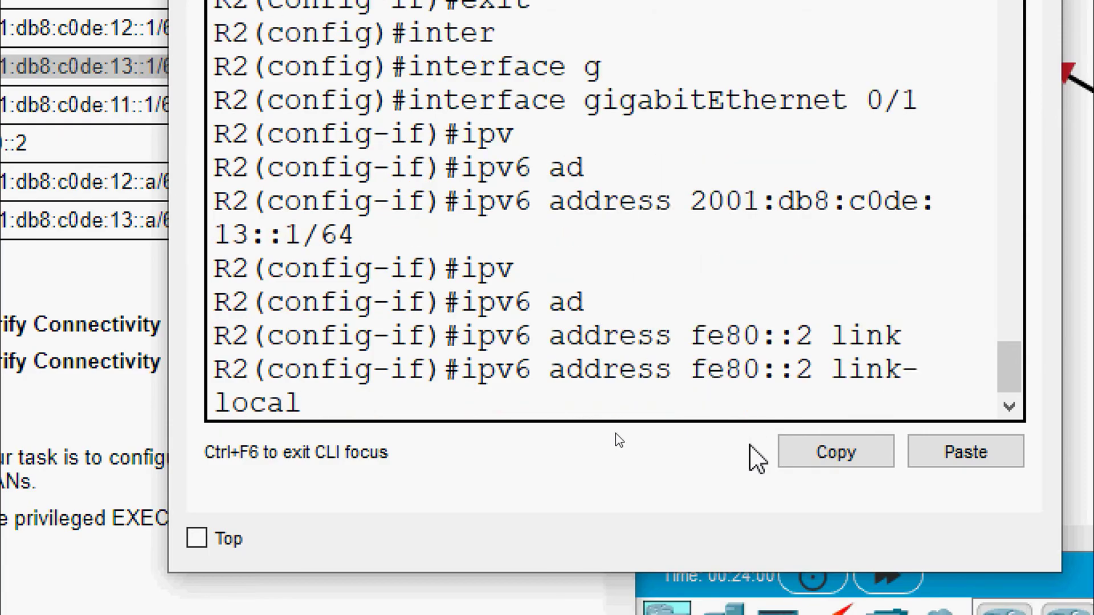
key("Return")
- Enable G0/1, close R2's window, and copy PC3's IPv6 address from the table
type("no sh")
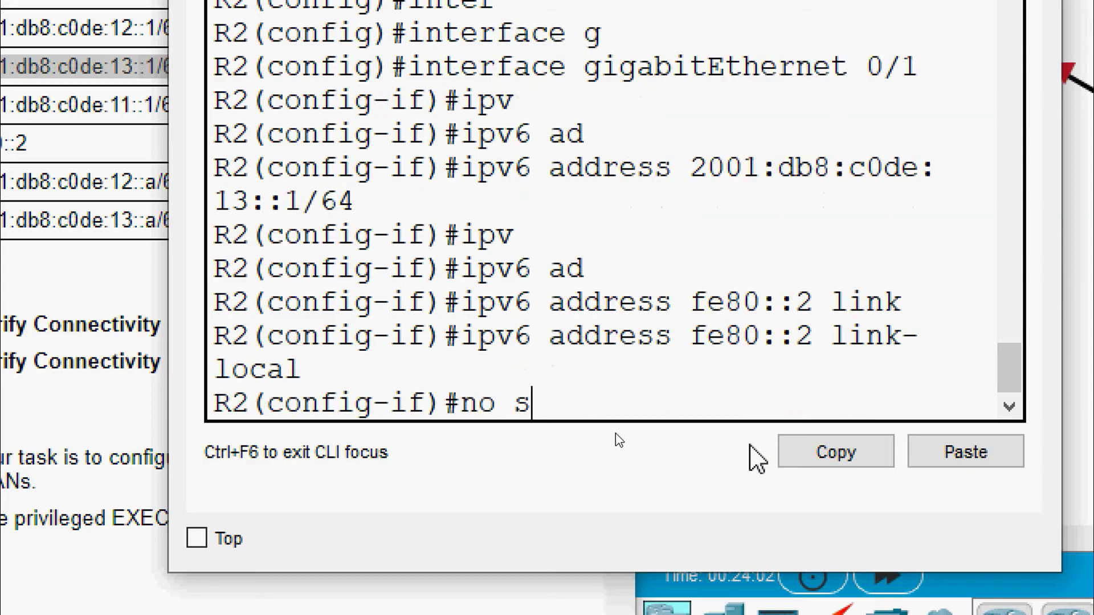
key("Tab")
key("Return")
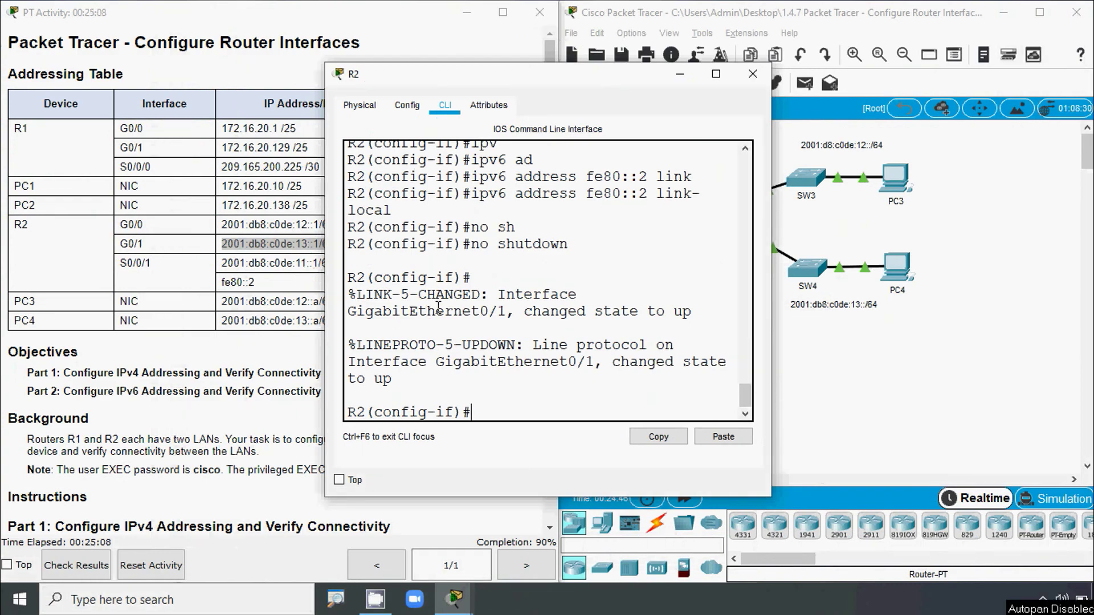
left_click(752, 74)
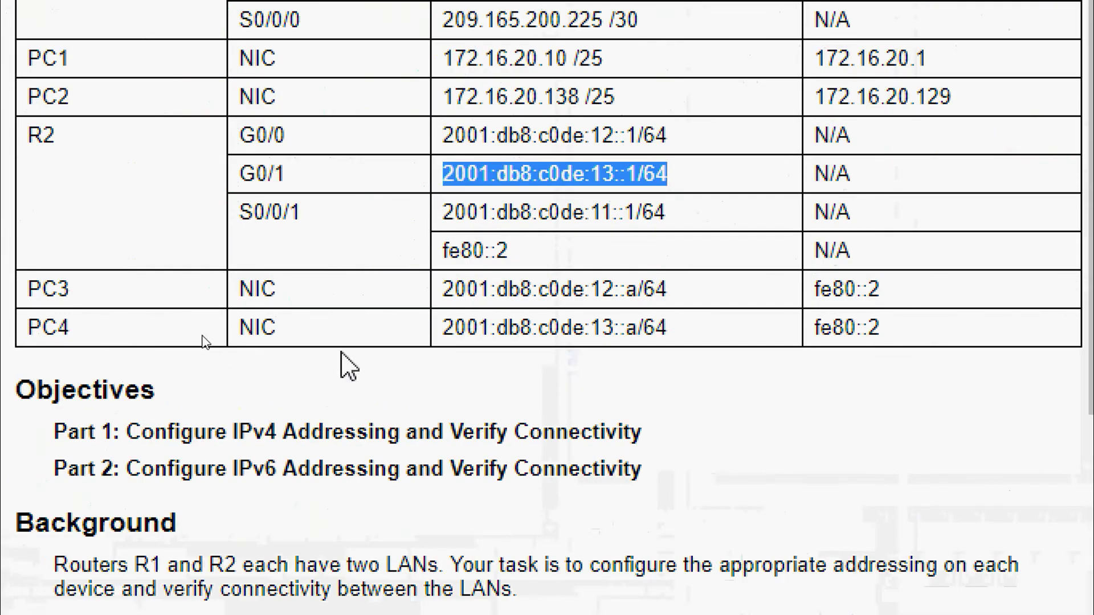
left_click_drag(447, 296, 638, 302)
key("ctrl+c")
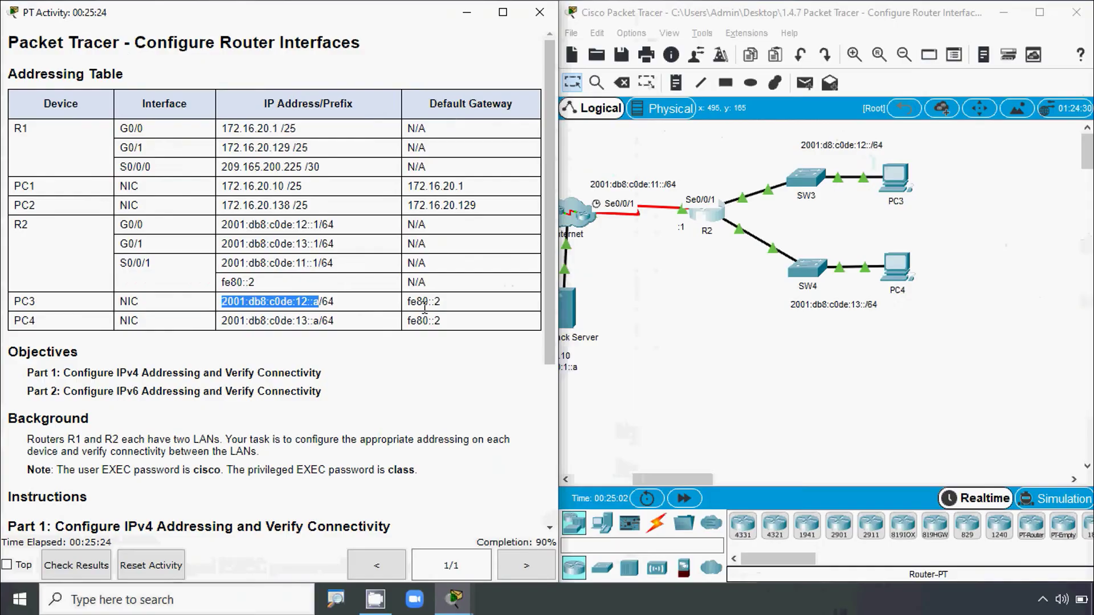
- Give PC3 the static IPv6 address 2001:db8:c0de:12::a with prefix length 64
left_click(897, 183)
left_click(456, 108)
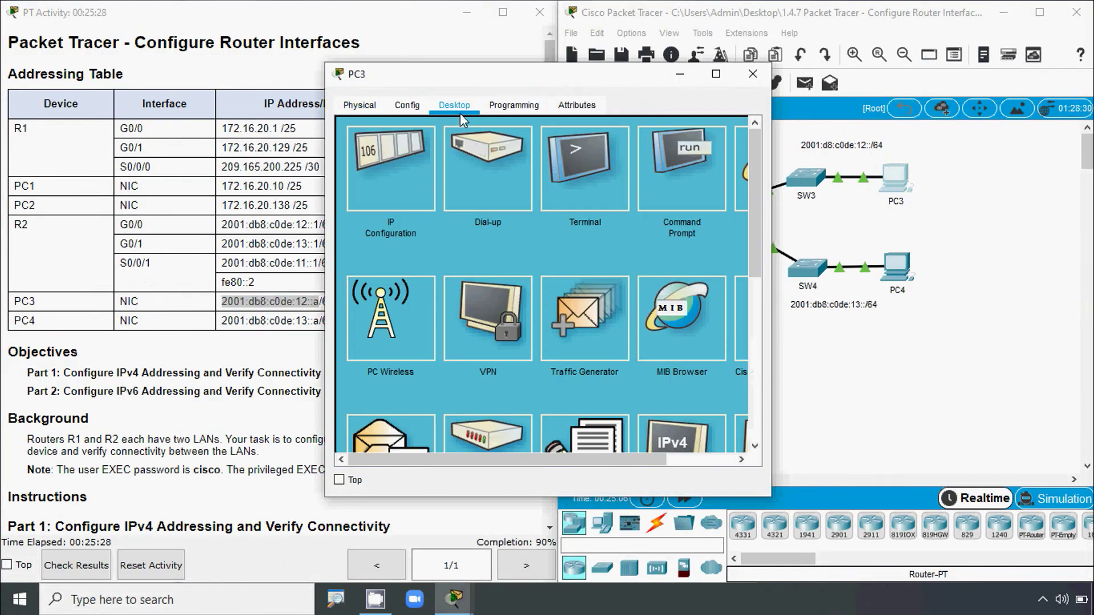
left_click(409, 159)
left_click_drag(441, 84, 653, 75)
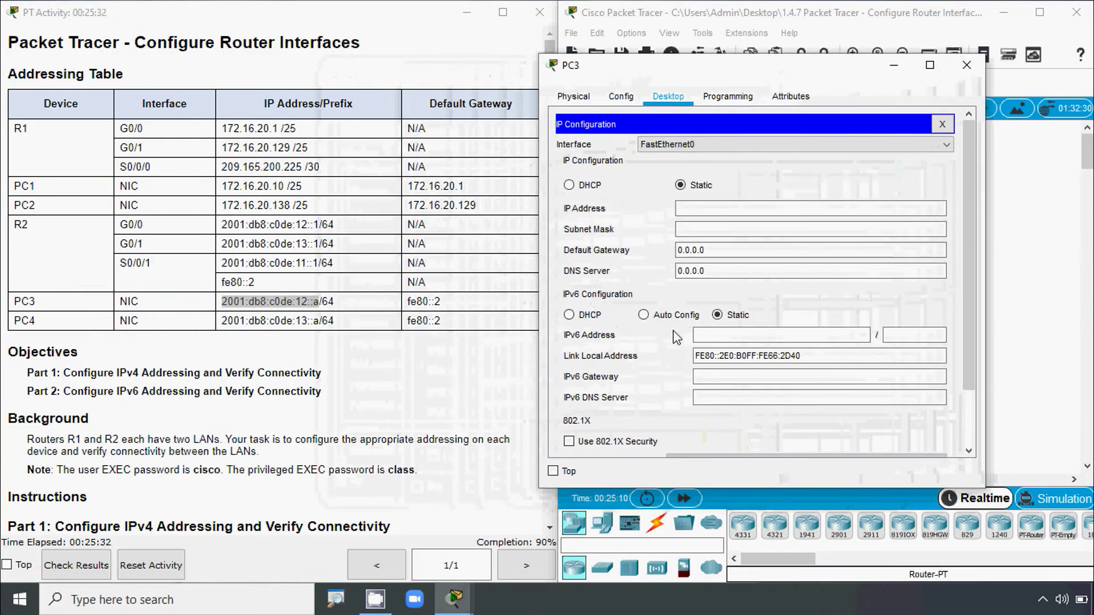
left_click(707, 335)
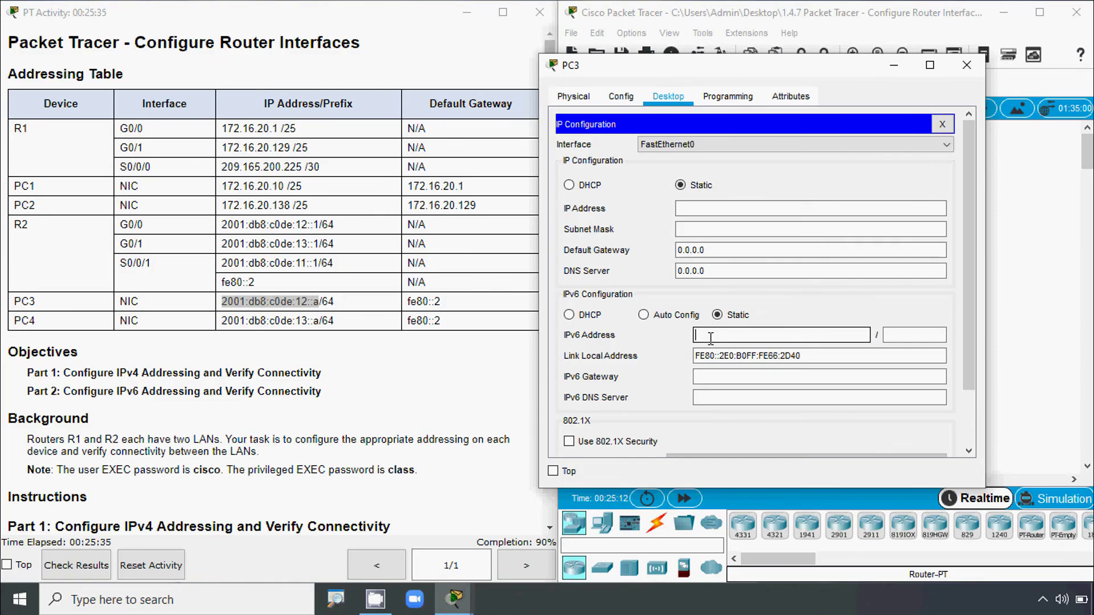
key("ctrl+v")
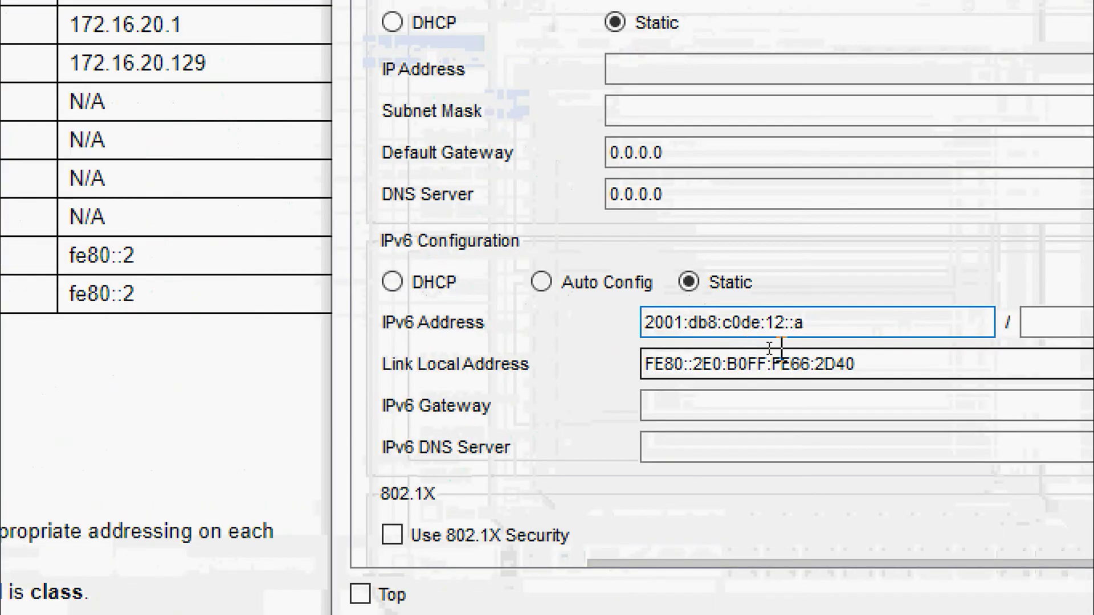
left_click(1026, 322)
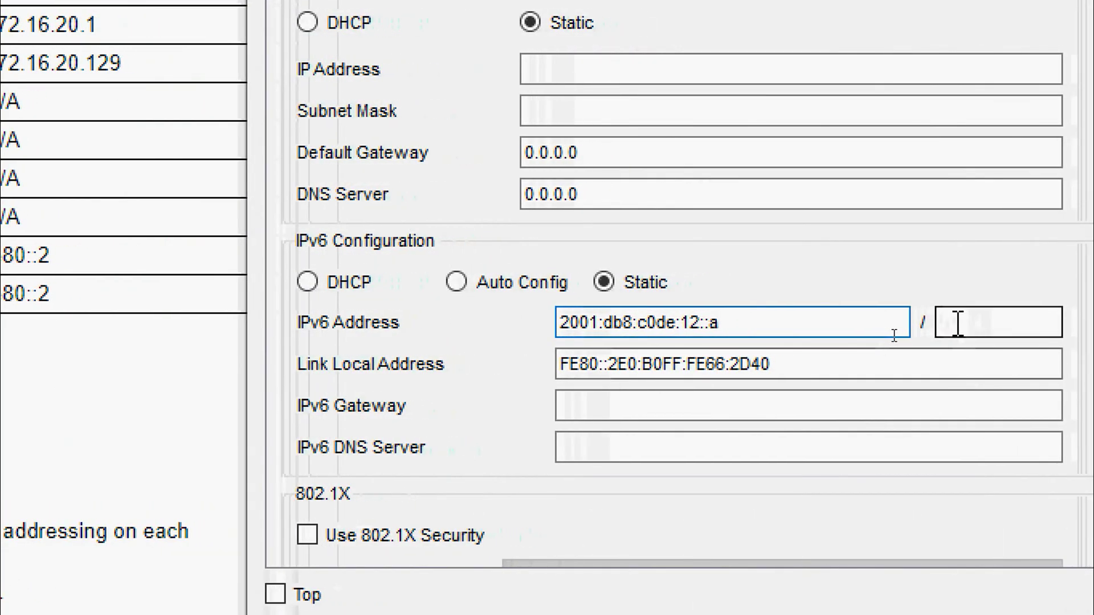
type("64")
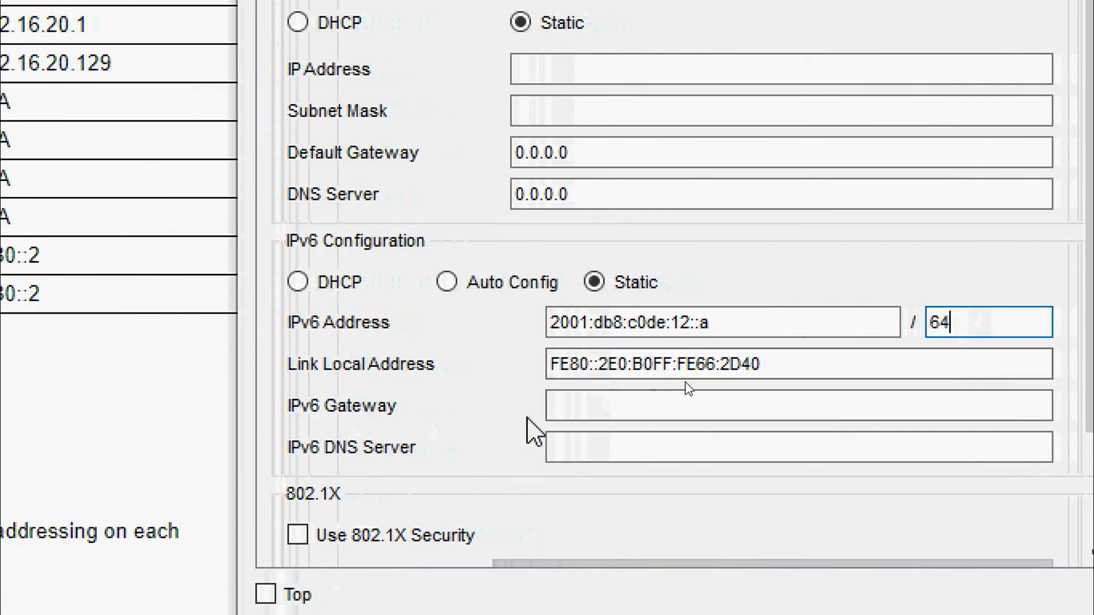
- Set PC3's IPv6 gateway to fe80::2 and close its window
left_click(580, 412)
type("f")
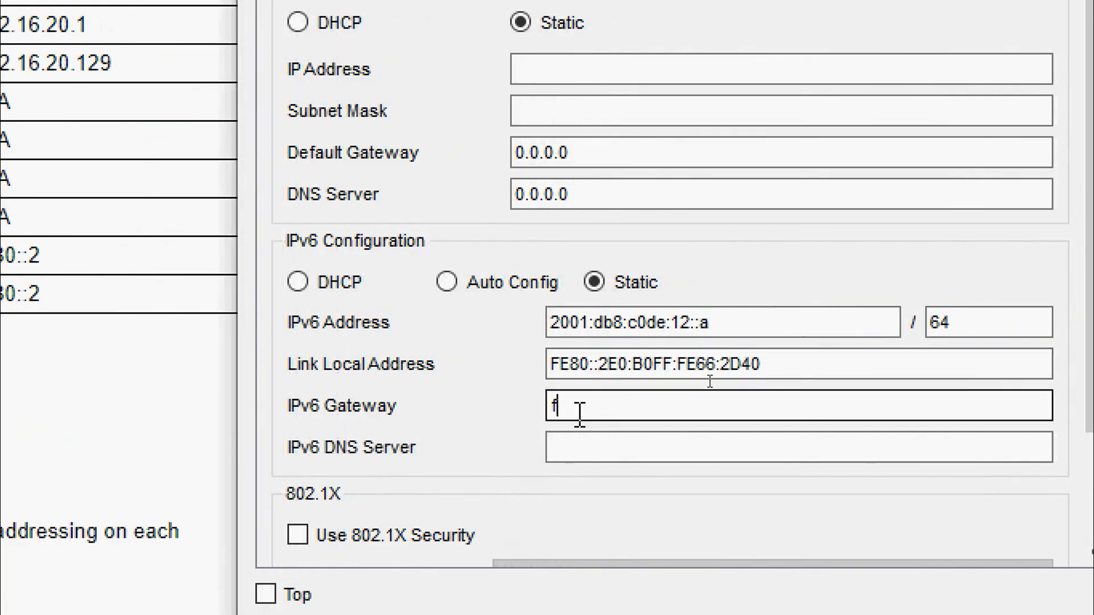
type("e80::2")
key("Tab")
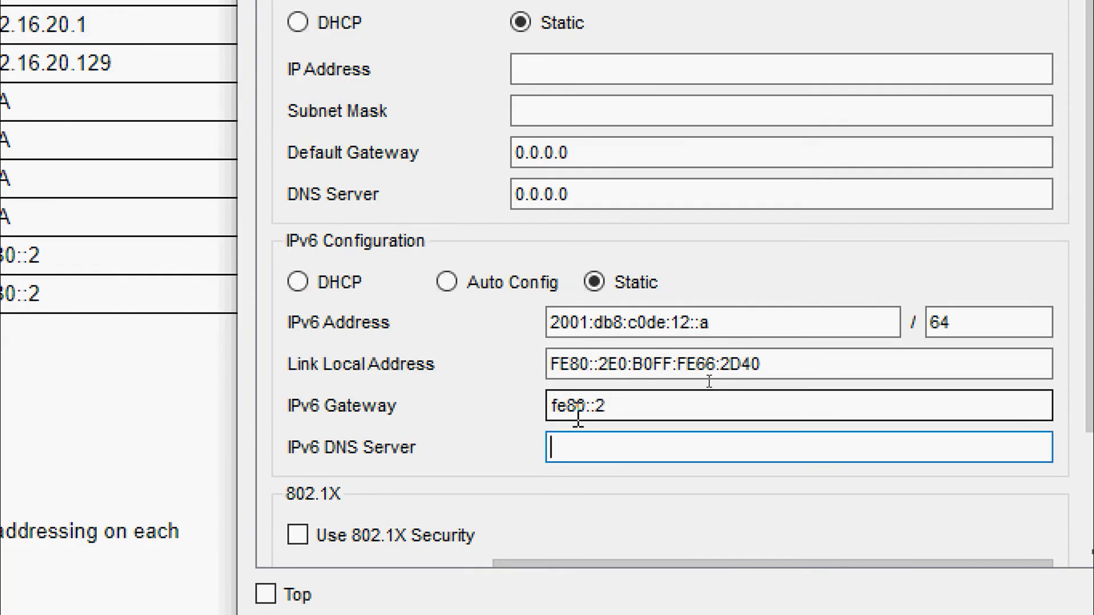
type("1")
key("BackSpace")
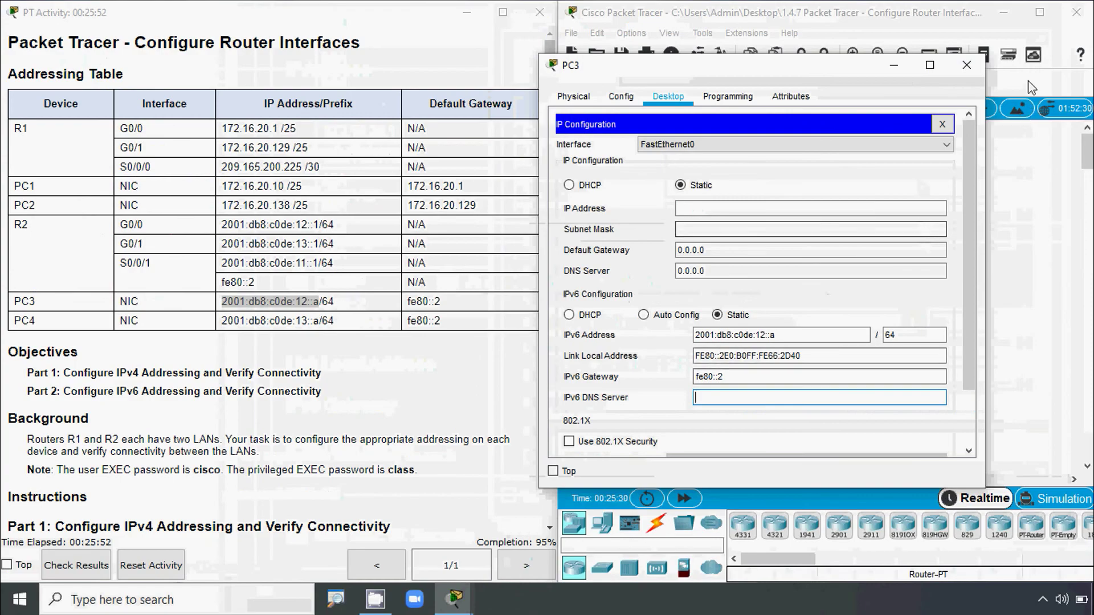
left_click(967, 65)
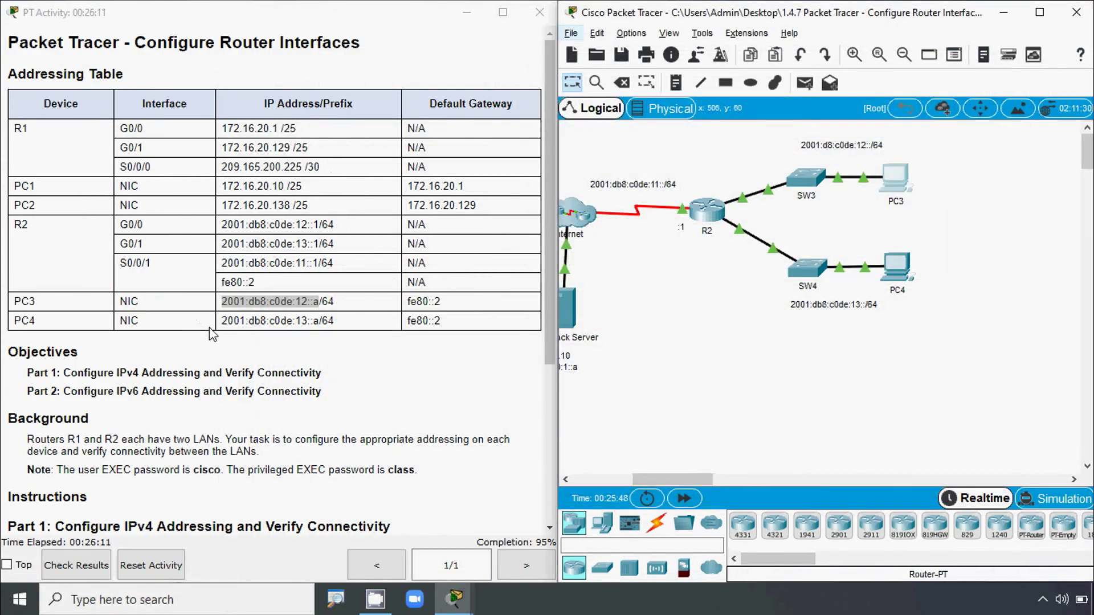
- Paste PC4's address 2001:db8:c0de:13::a into its IPv6 Configuration
left_click_drag(222, 321, 320, 326)
key("ctrl+c")
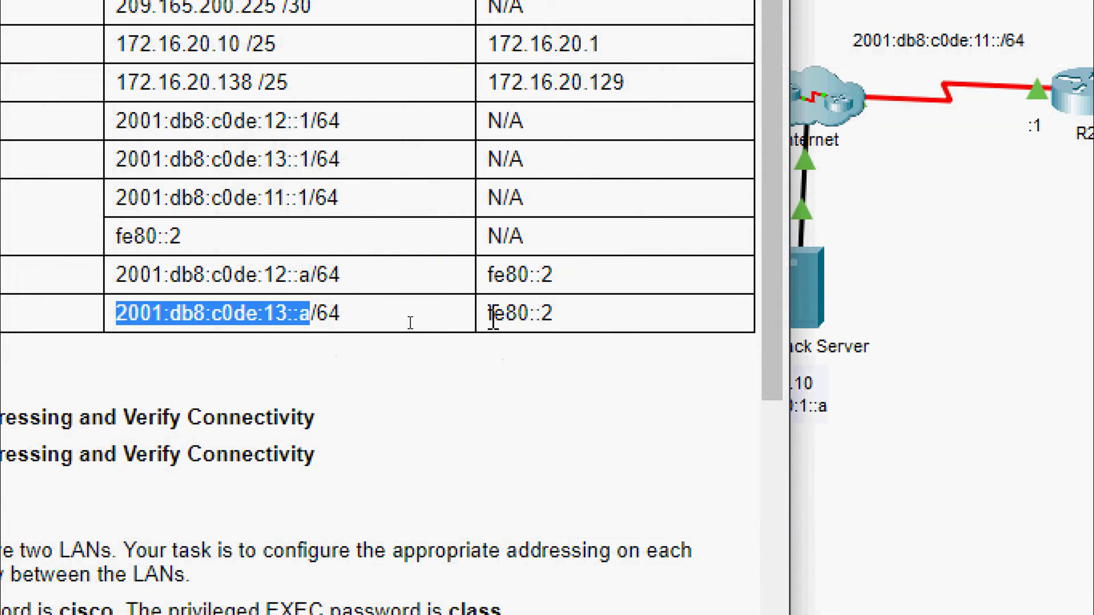
left_click_drag(488, 313, 560, 317)
left_click(736, 352)
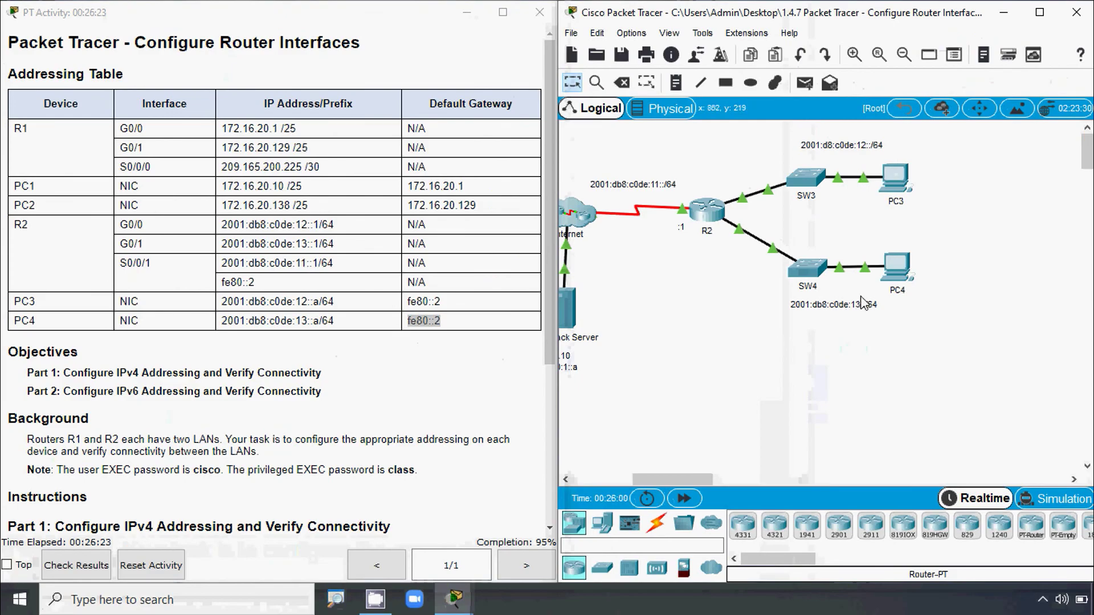
left_click(897, 281)
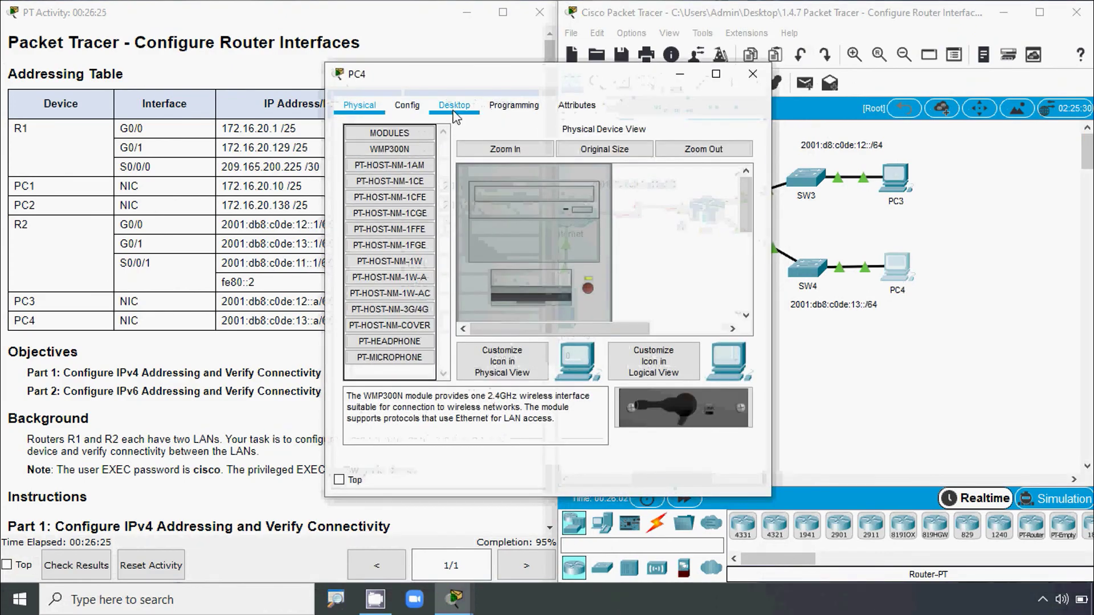
left_click(454, 105)
left_click(398, 163)
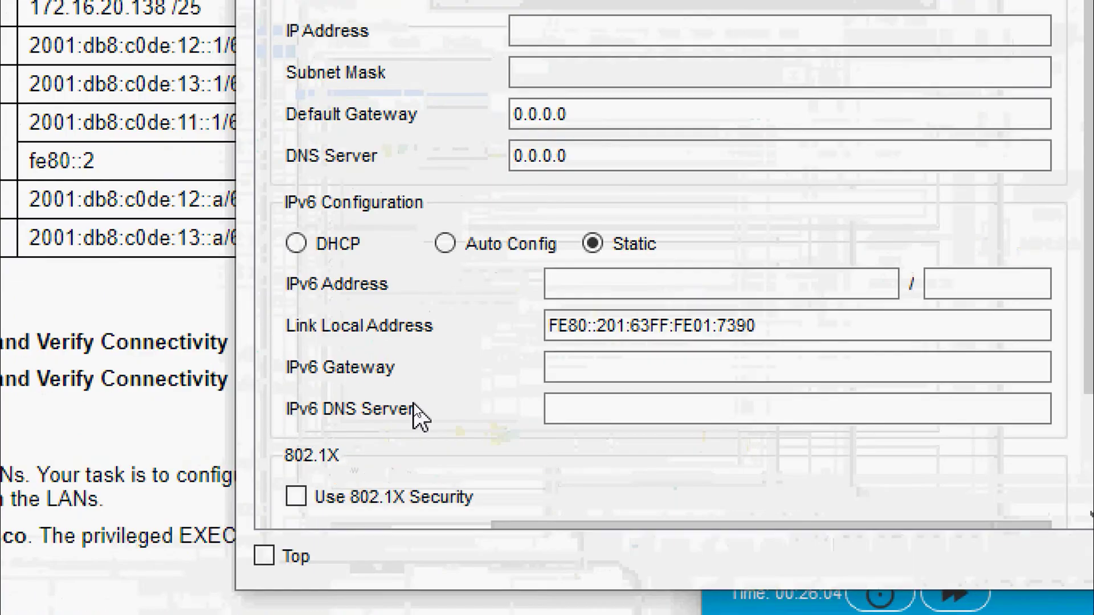
left_click(614, 371)
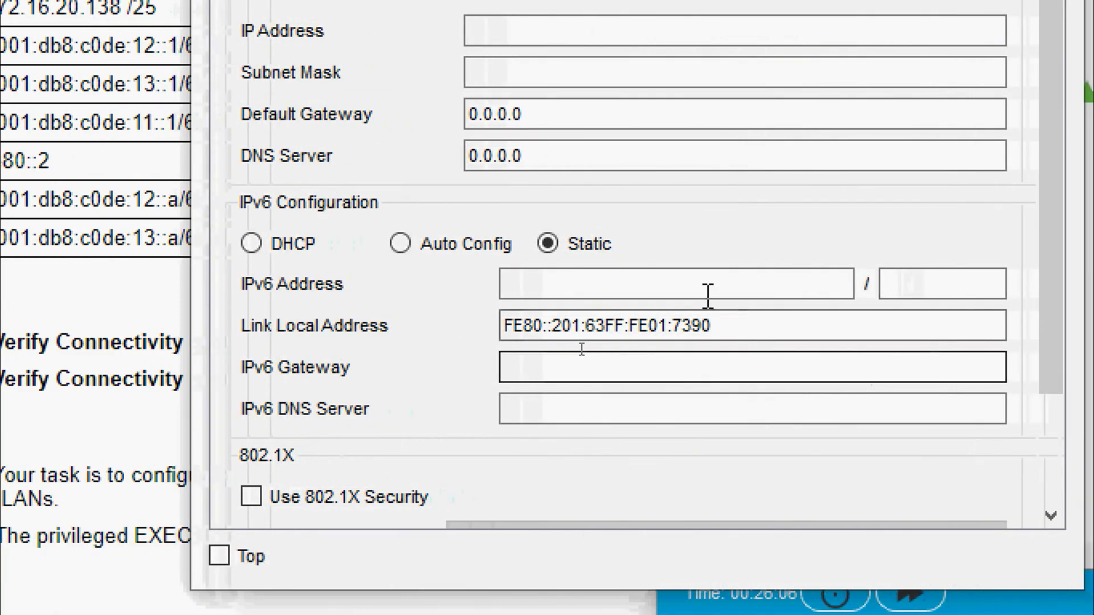
left_click(725, 284)
key("ctrl+v")
- Set prefix length 64 and gateway fe80::2, then close PC4's window
left_click(906, 284)
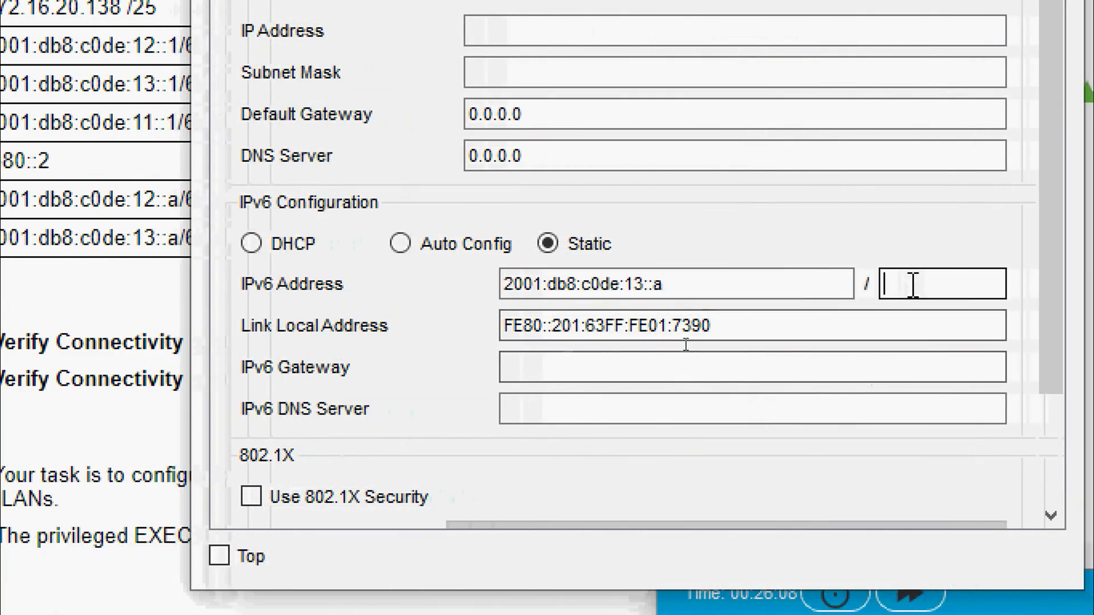
type("64")
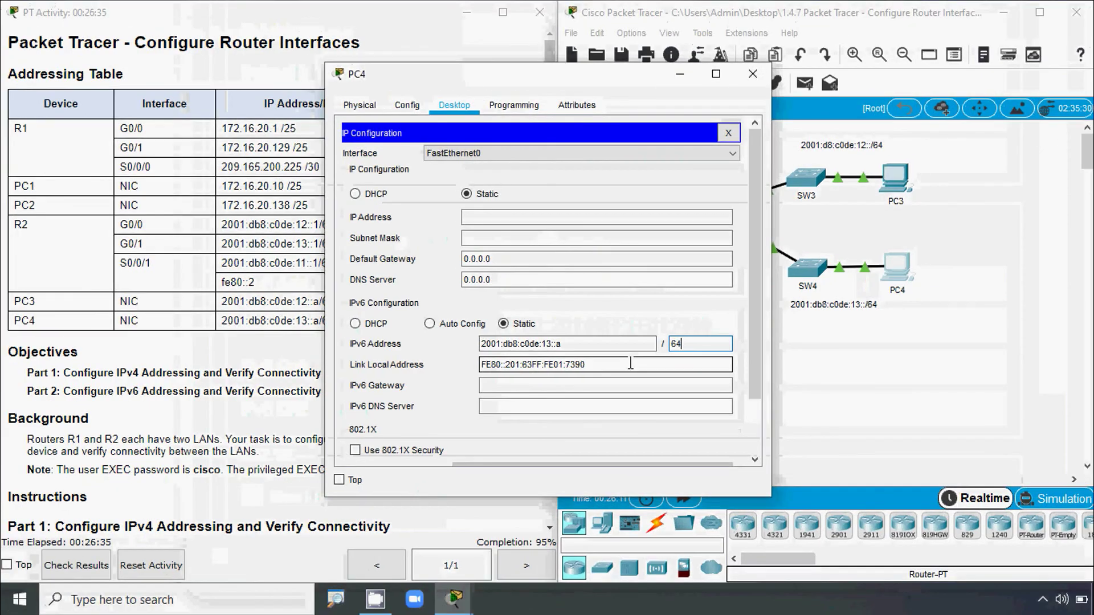
left_click(678, 377)
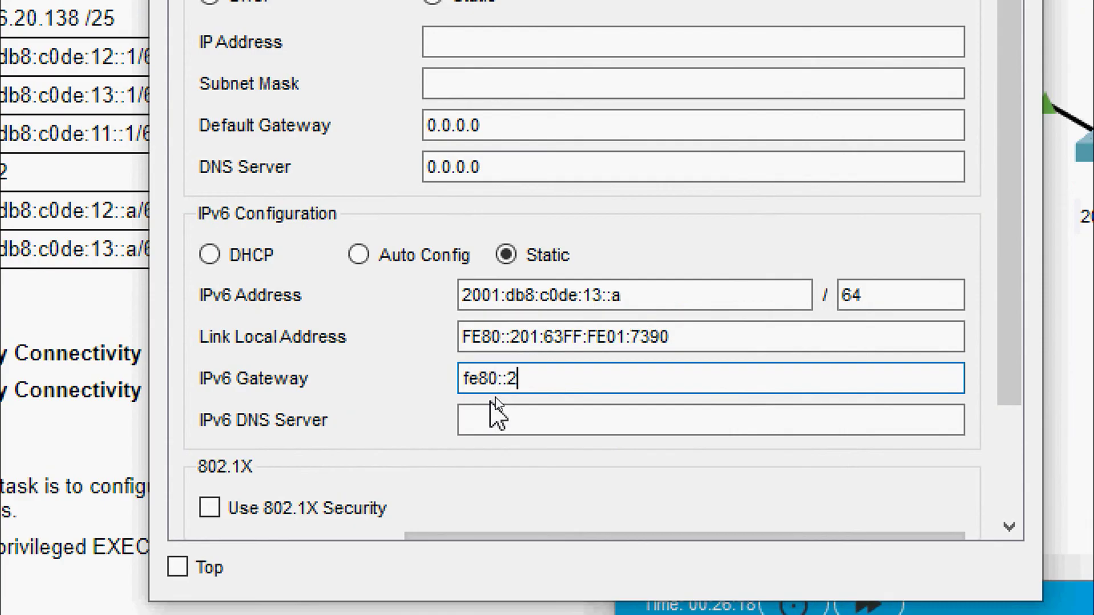
left_click(498, 408)
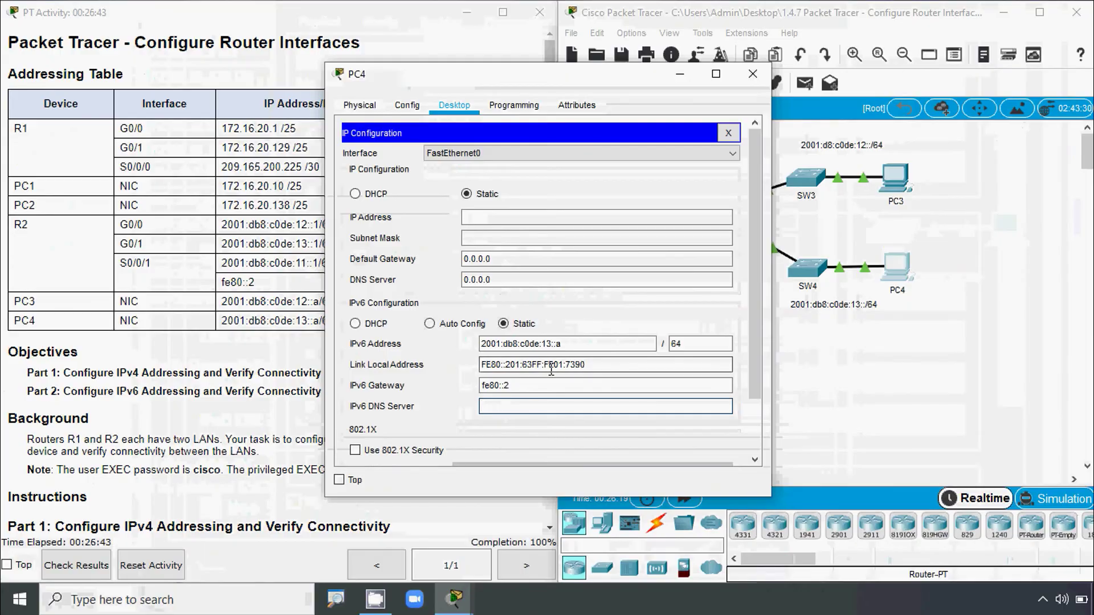
left_click(753, 73)
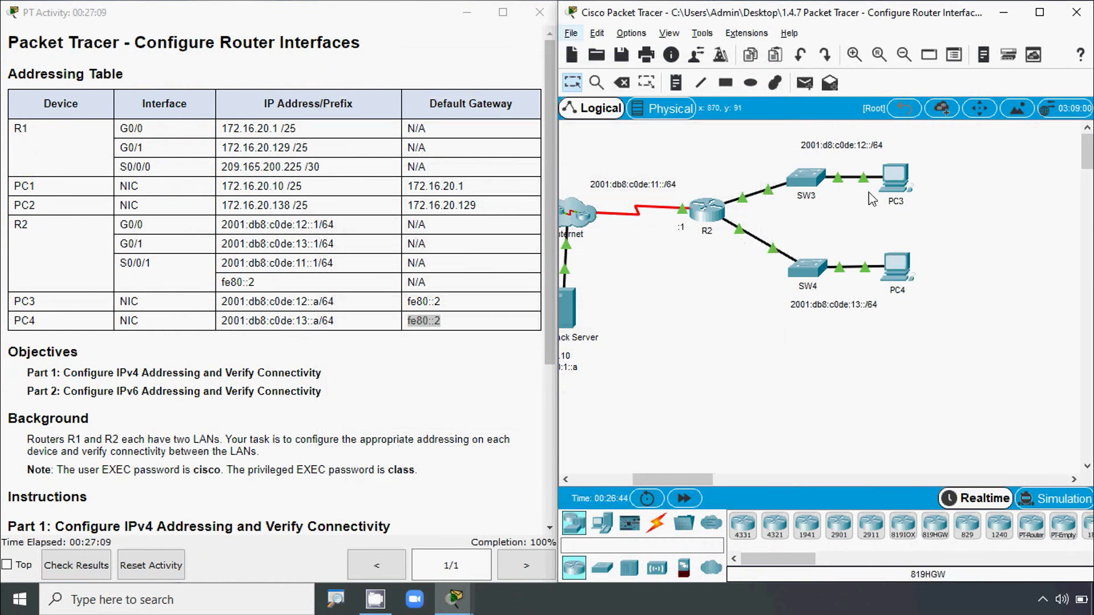
- Ping PC4 at 2001:db8:c0de:13::a from PC3's Command Prompt and check the four replies
left_click_drag(548, 199, 548, 356)
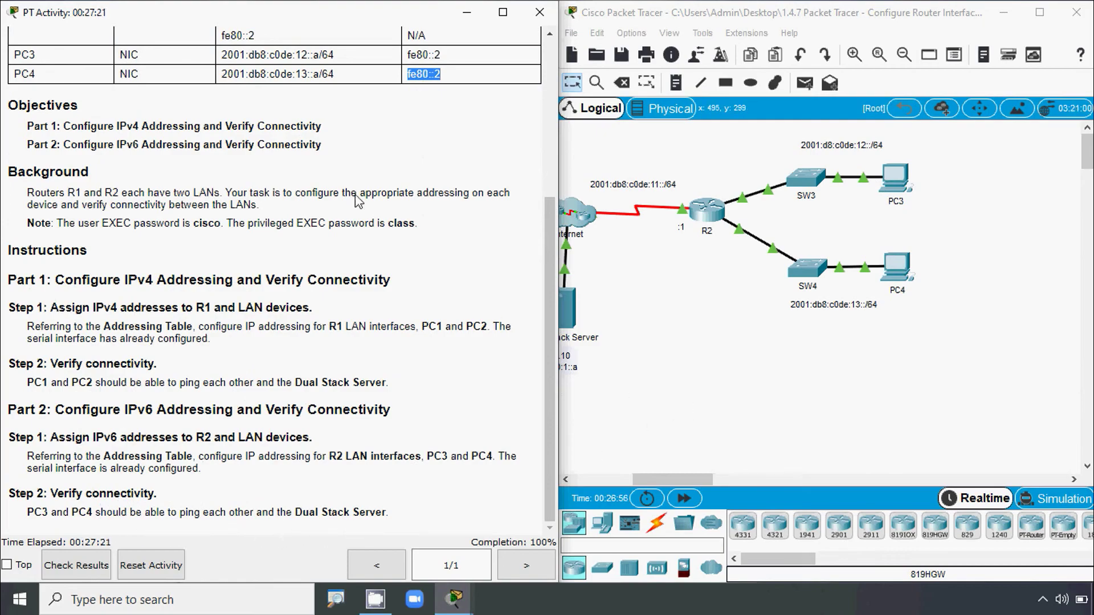
left_click_drag(224, 75, 316, 76)
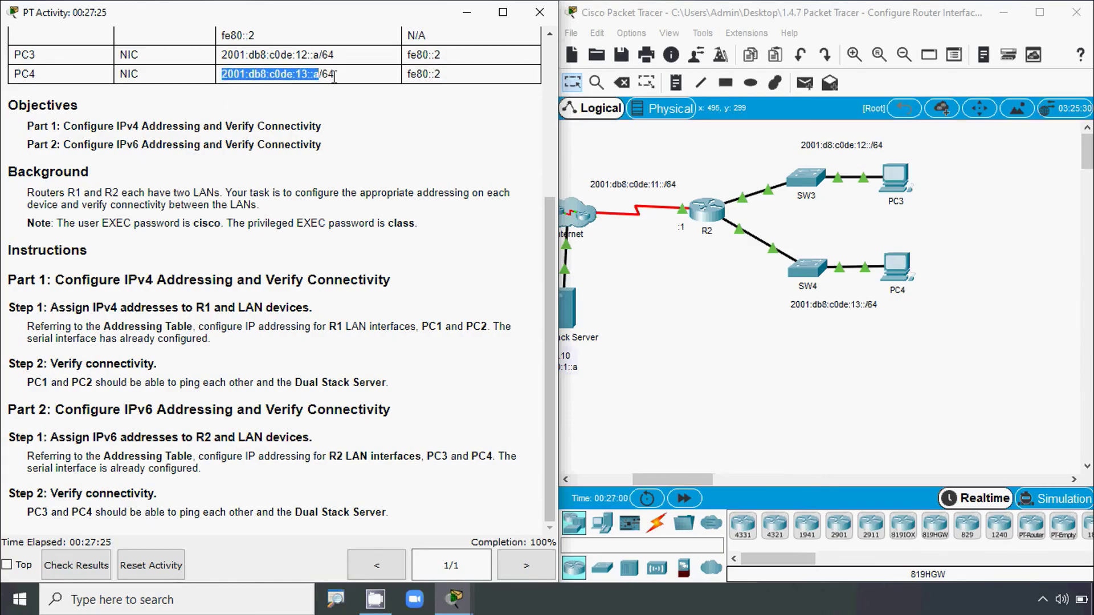
left_click(903, 189)
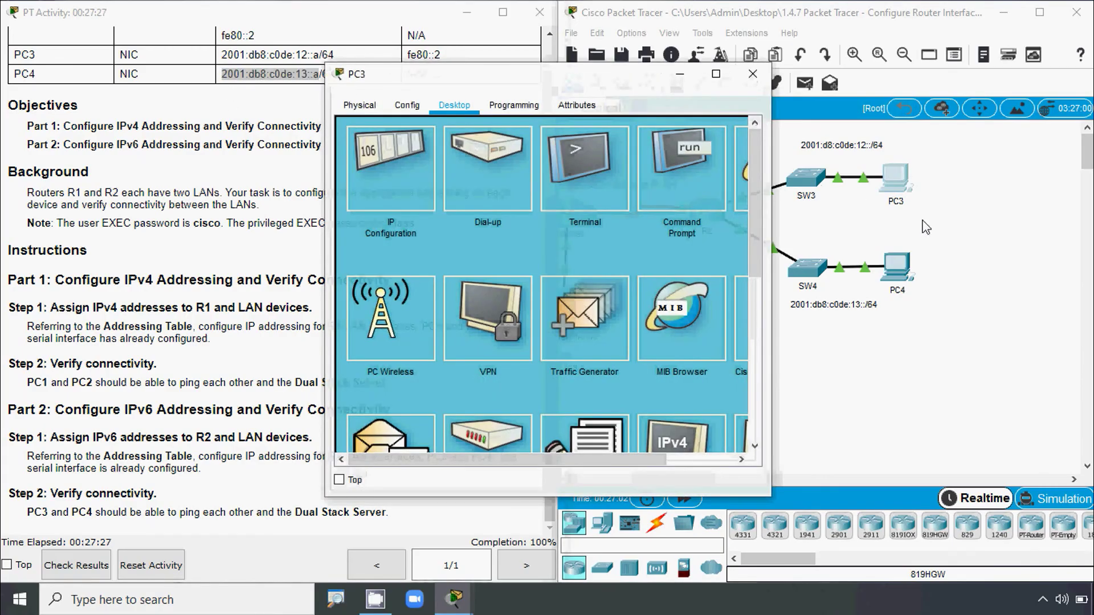
left_click(692, 191)
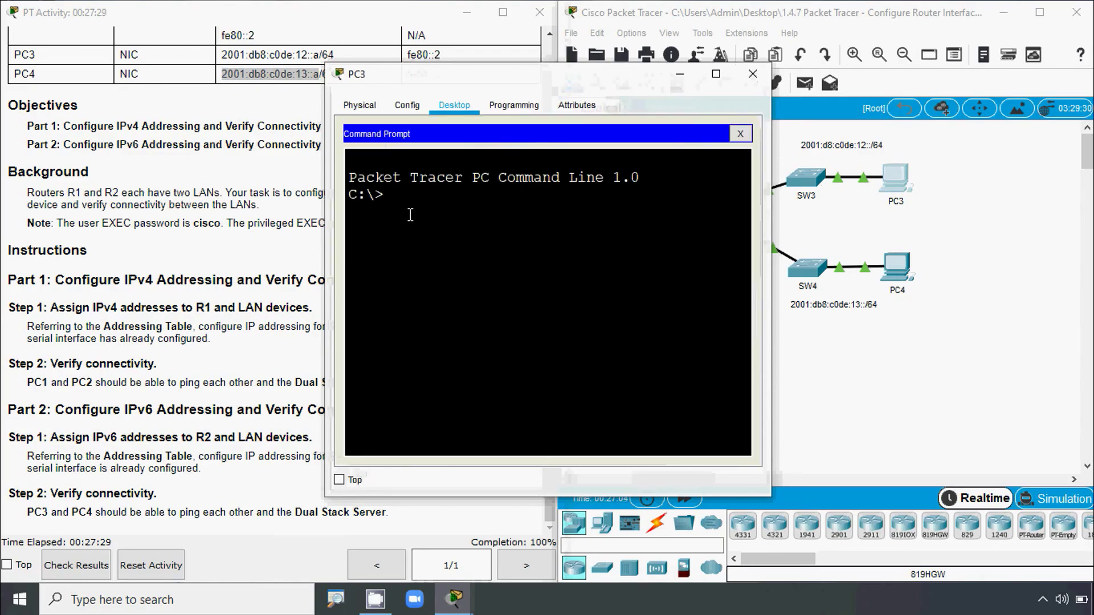
type("ping")
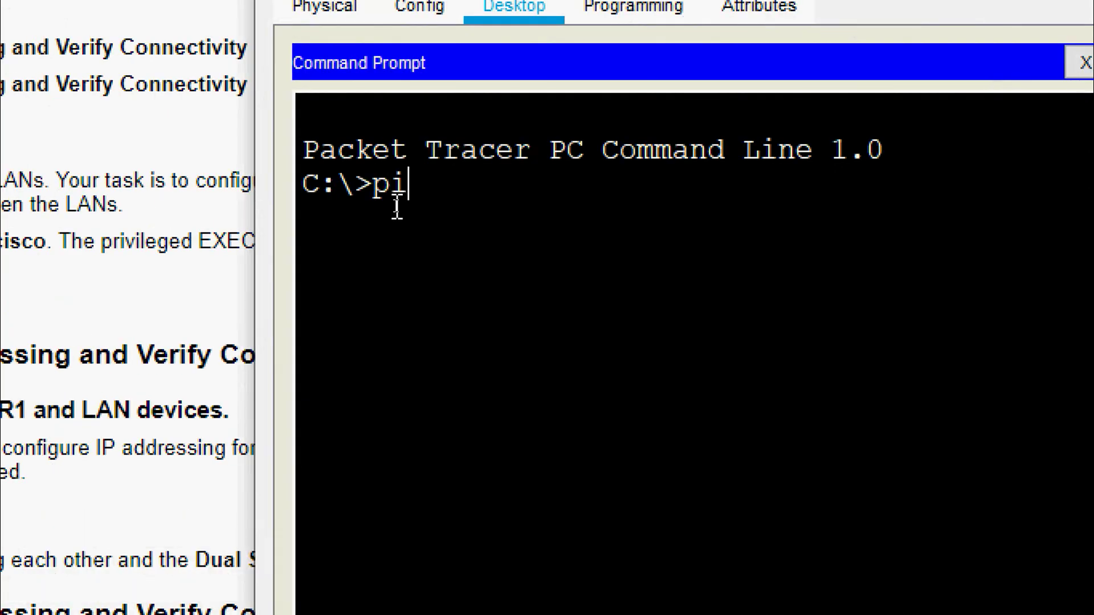
right_click(470, 189)
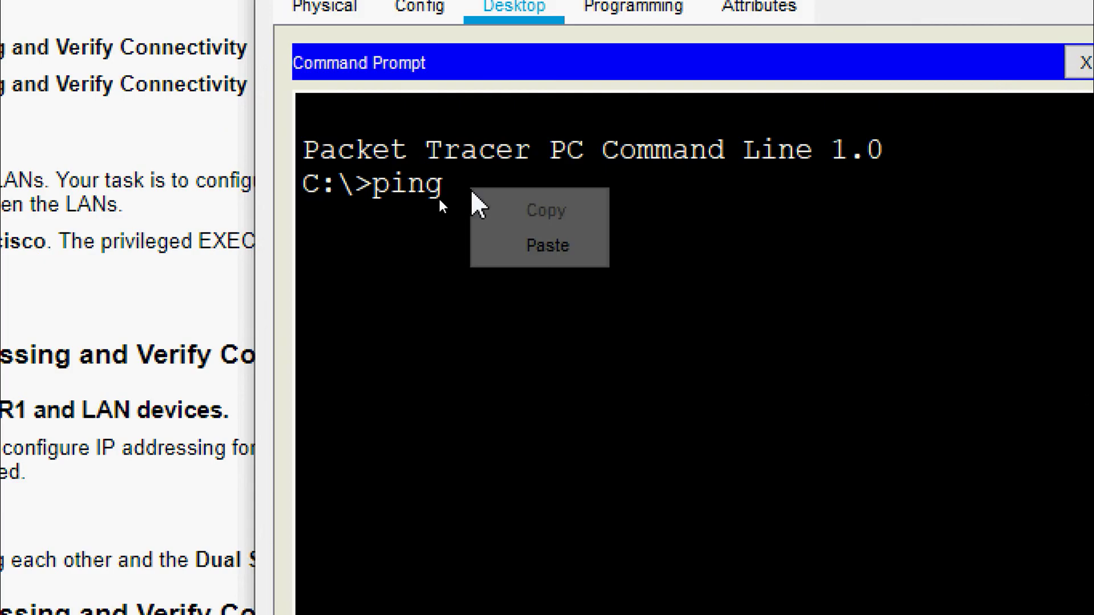
left_click(532, 246)
key("Return")
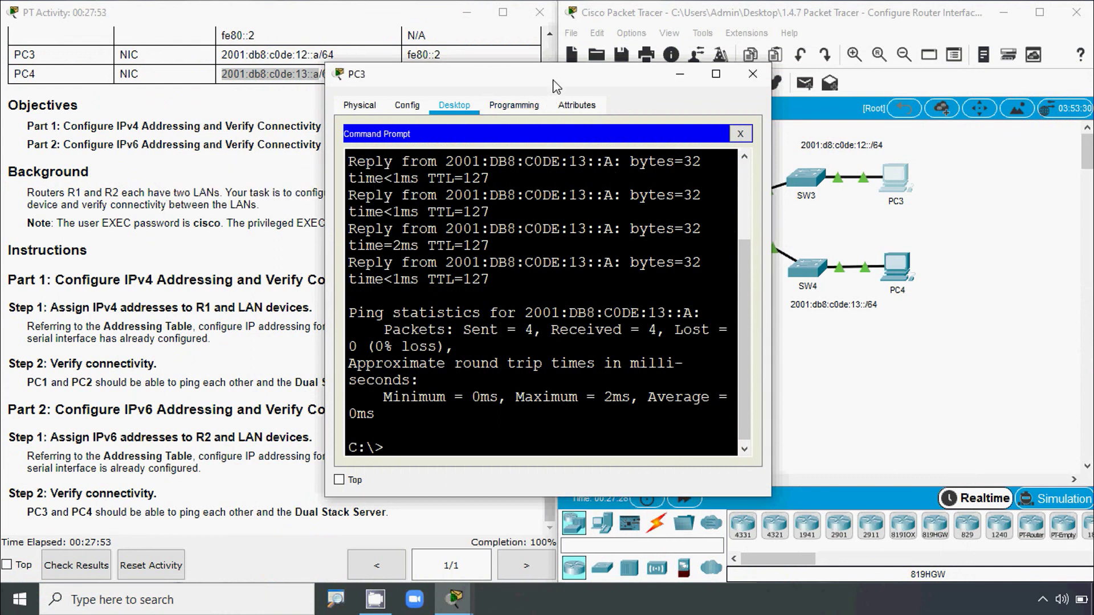
left_click_drag(554, 85, 300, 74)
left_click_drag(653, 480, 633, 481)
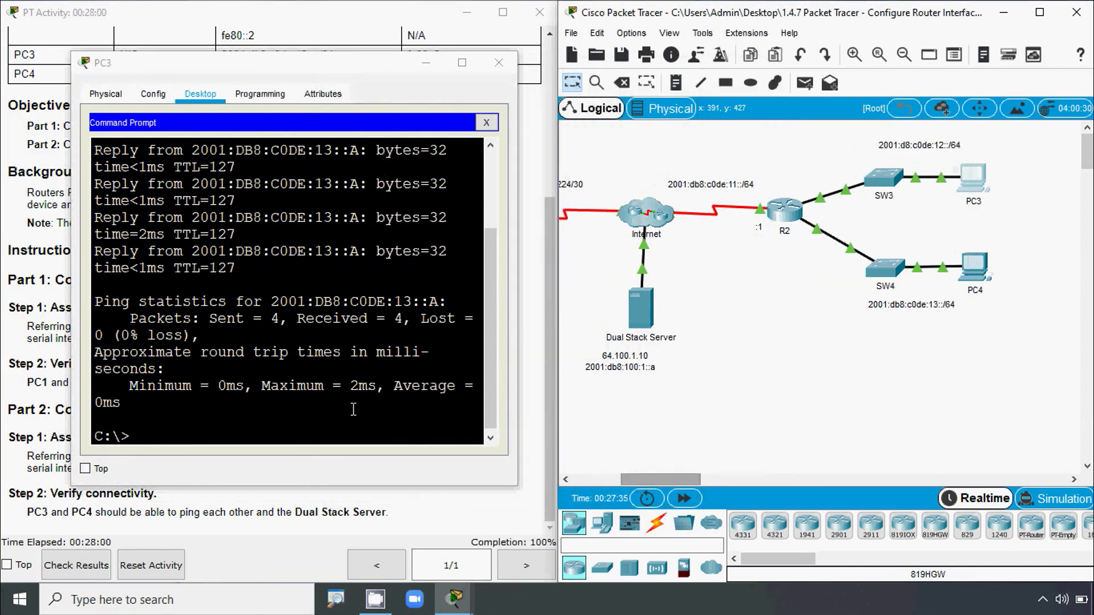
- Ping 2001:db8:100:1::a from PC3, then widen the window to review the replies
left_click(152, 441)
type("ping")
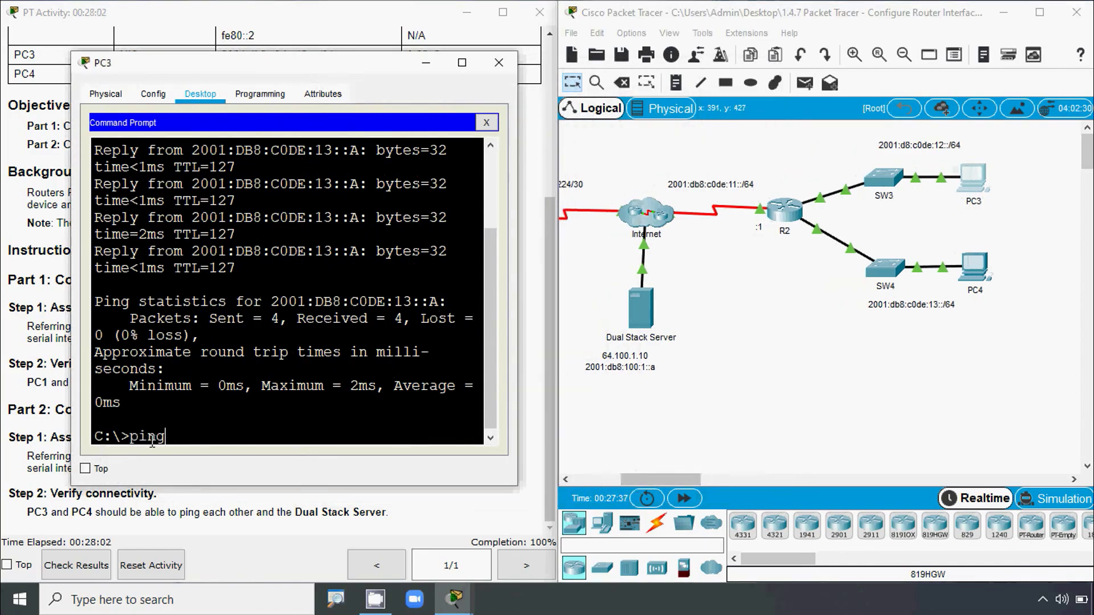
type(" 2001:db")
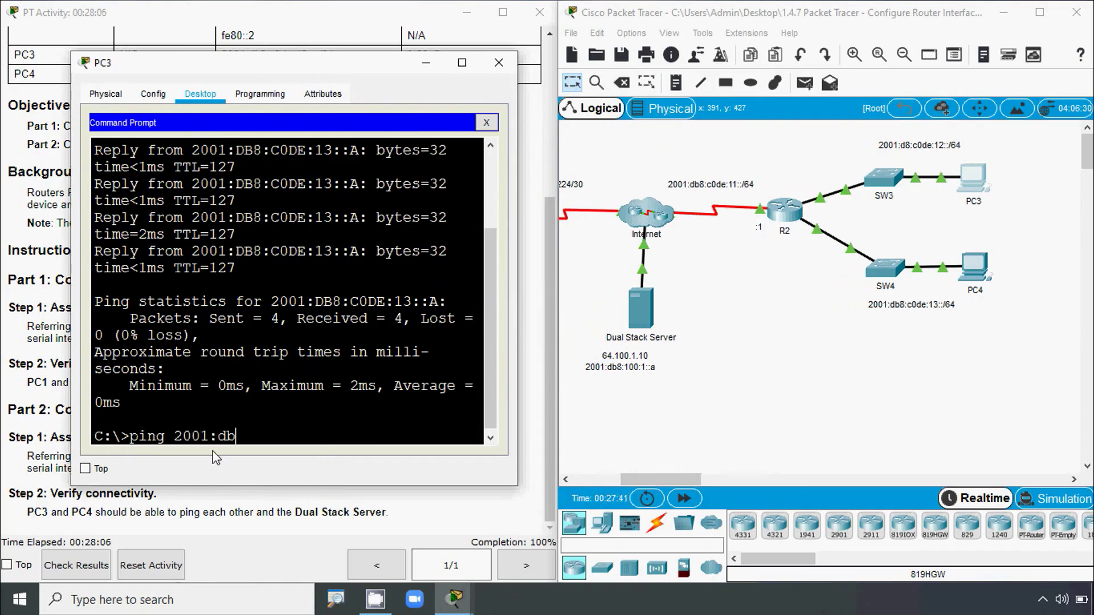
type("8:100:1::a")
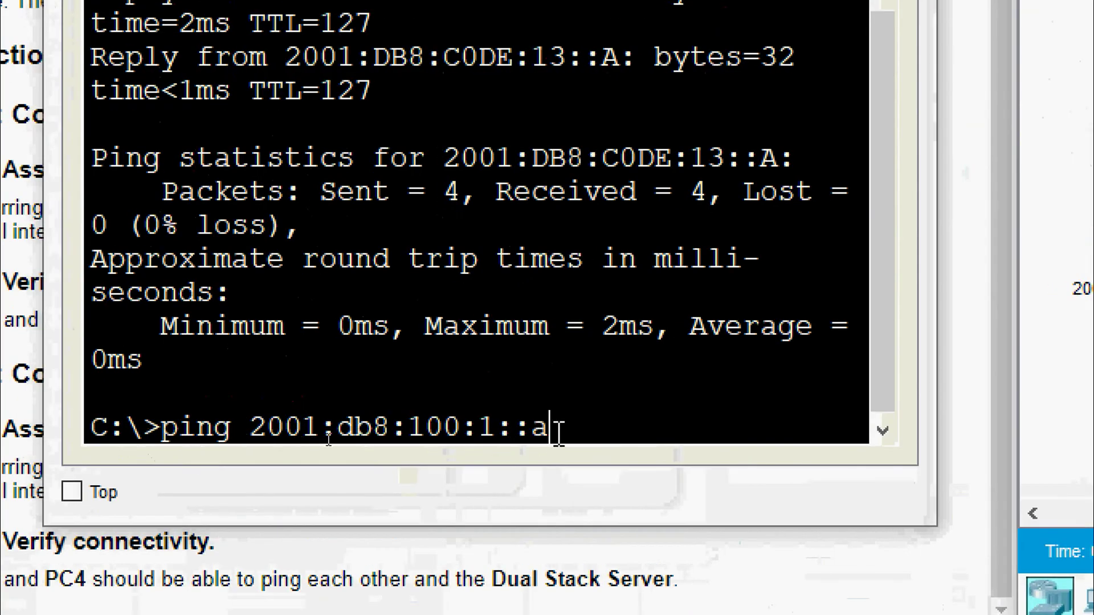
key("Return")
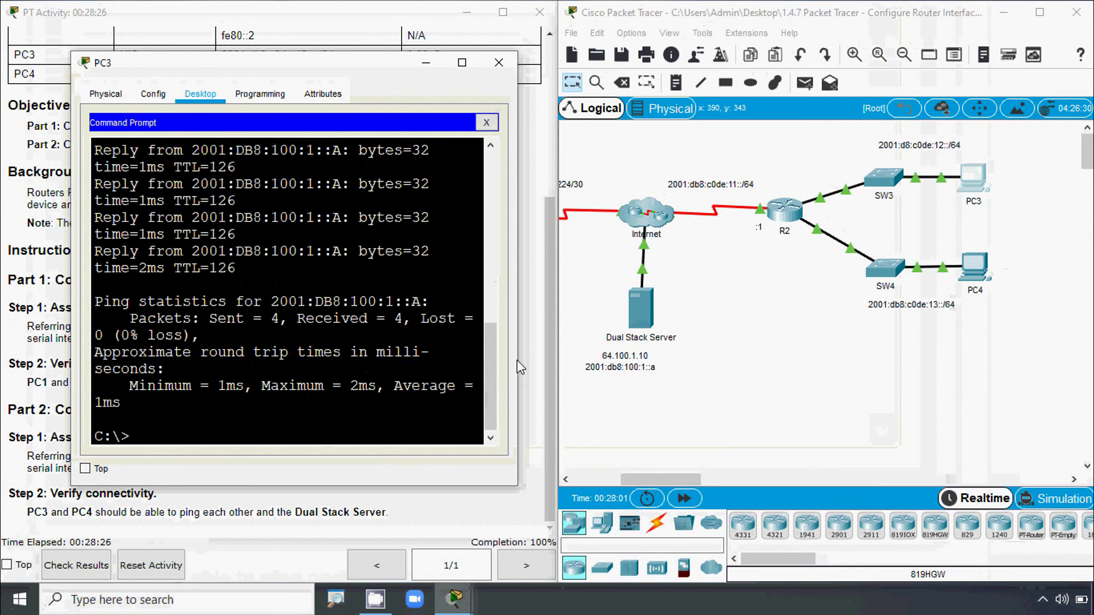
left_click_drag(518, 347, 780, 346)
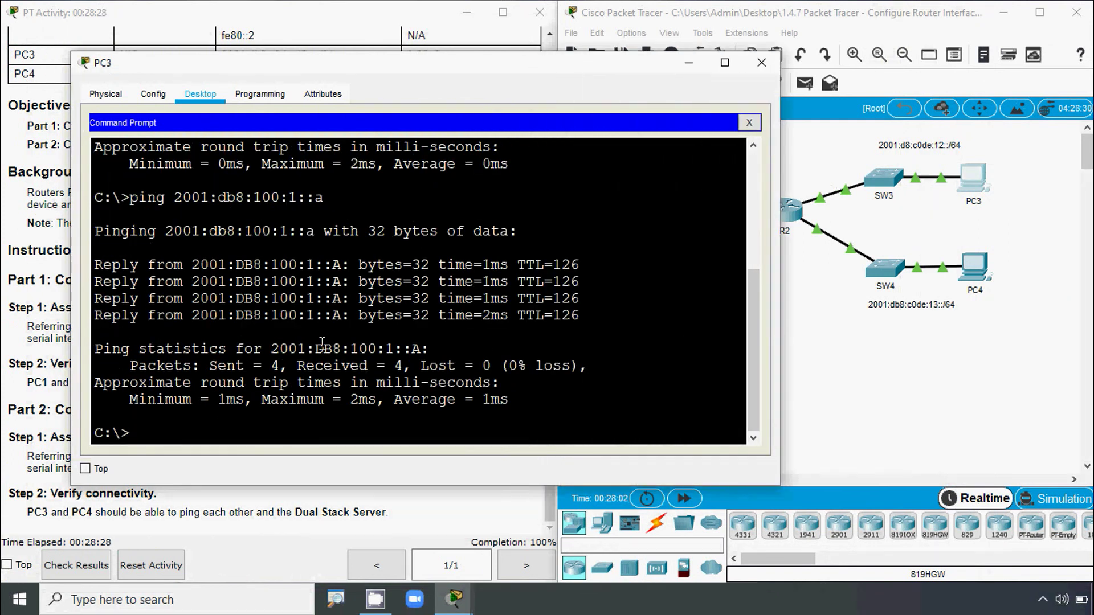
left_click_drag(98, 235, 510, 401)
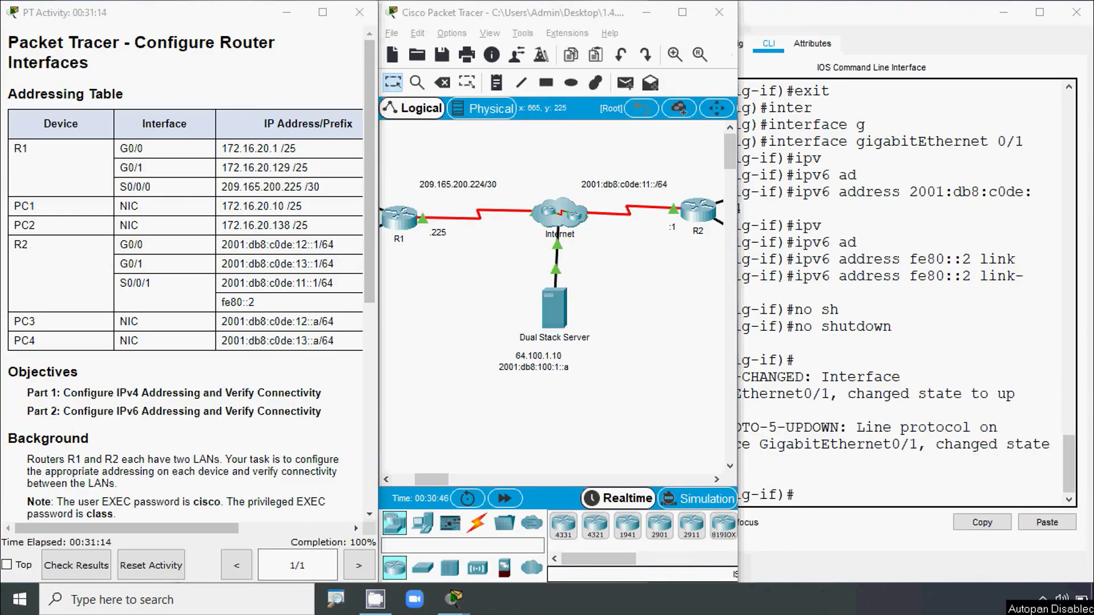